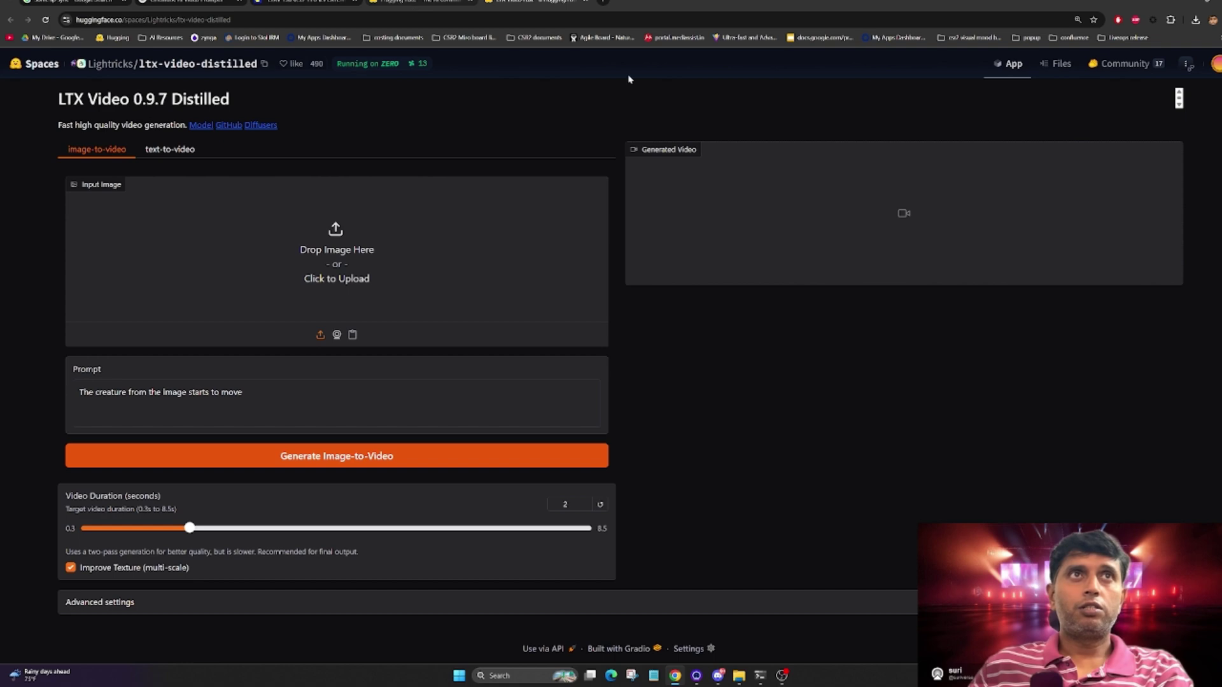
# Step: Switch to ComfyUI and examine the Load Checkpoint, Load CLIP, negative prompt and STG Guider Advanced nodes in the LTXV group
pyautogui.click(299, 2)
pyautogui.scroll(6, 609, 236)
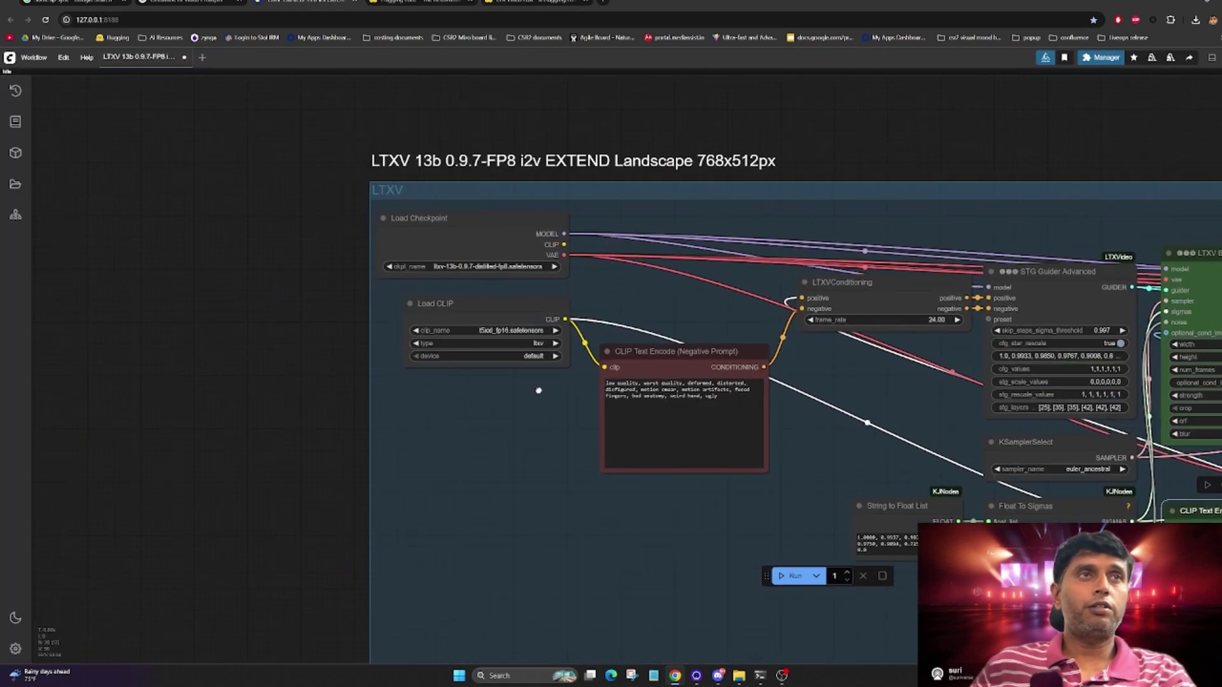
pyautogui.scroll(3, 609, 236)
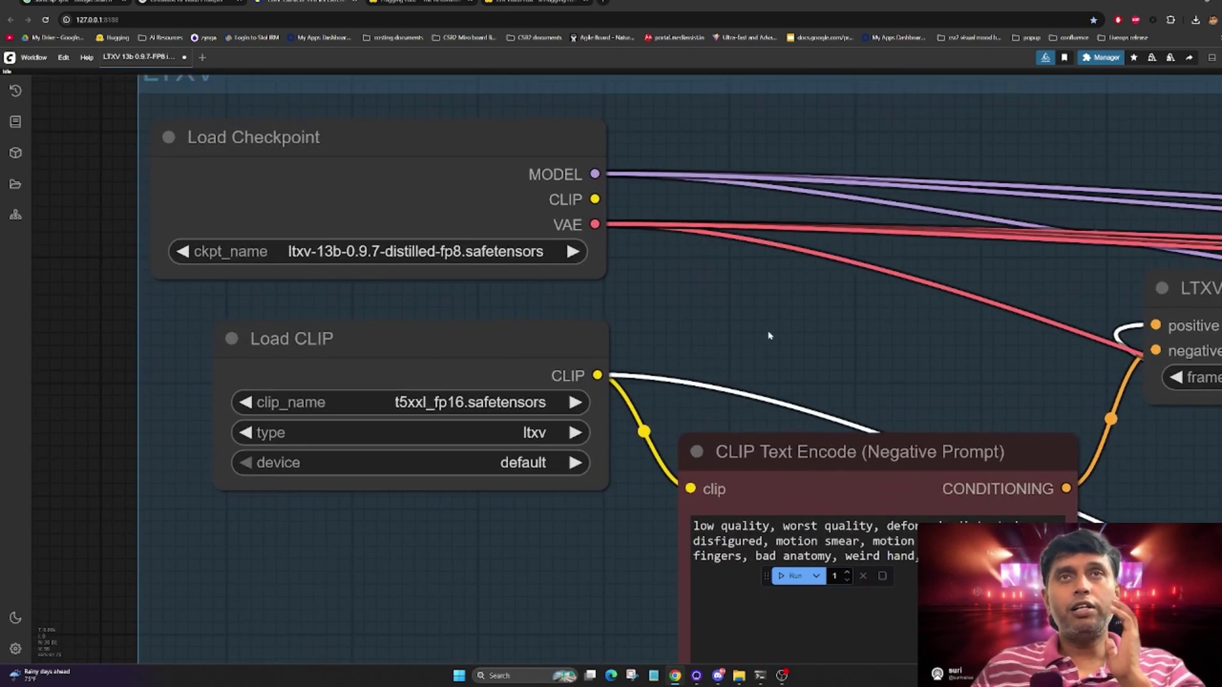
pyautogui.moveTo(773, 336); pyautogui.dragTo(710, 311)
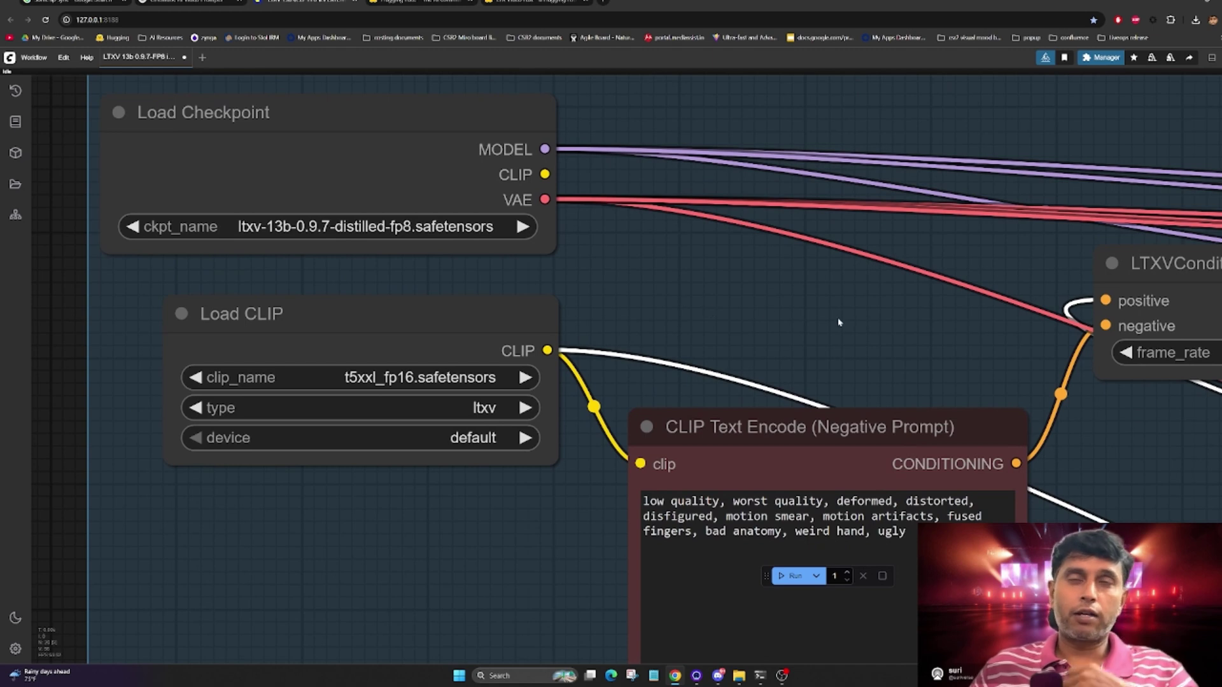
pyautogui.hscroll(5, 813, 320)
pyautogui.scroll(-3, 808, 314)
pyautogui.moveTo(808, 314); pyautogui.dragTo(767, 300)
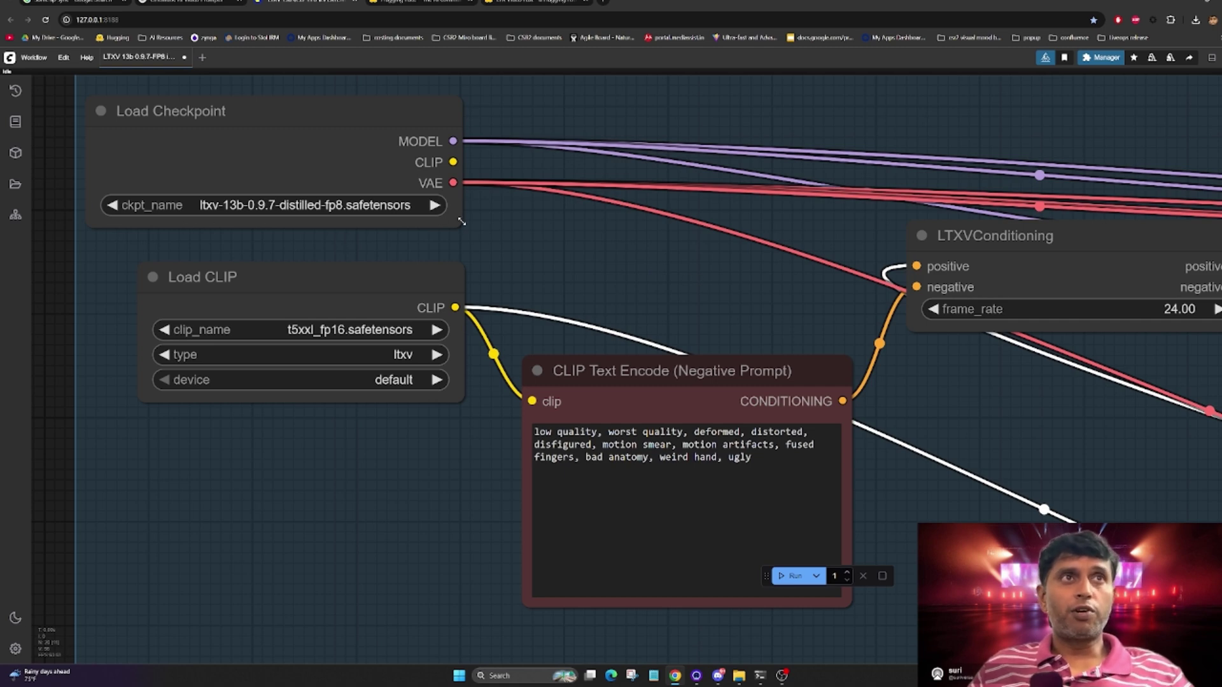
pyautogui.scroll(-5, 703, 277)
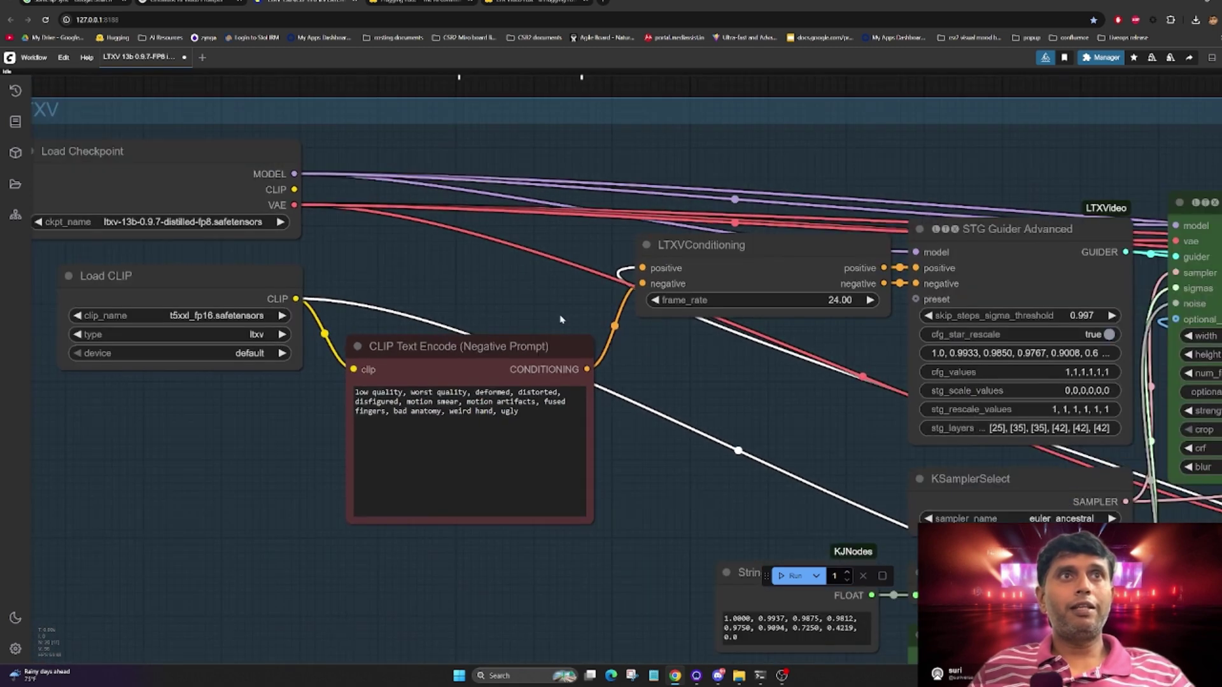
pyautogui.scroll(1, 730, 394)
pyautogui.moveTo(795, 405); pyautogui.dragTo(669, 394)
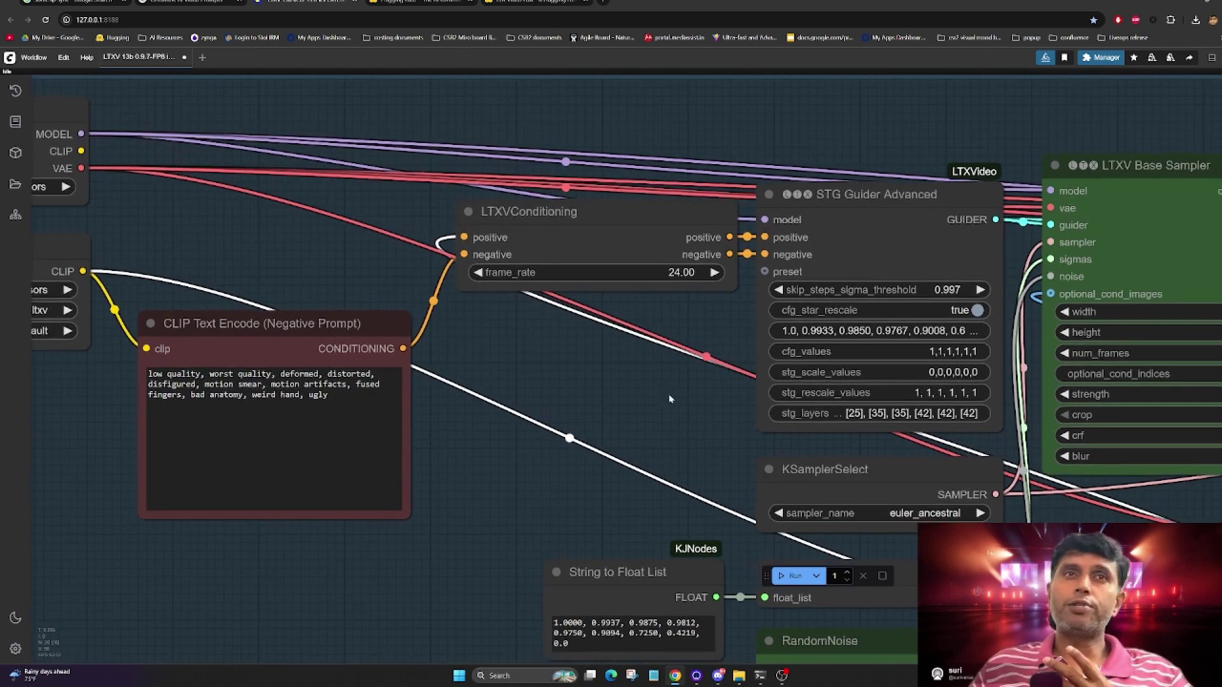
# Step: Move the CLIP Text Encode (Positive Prompt) node beside Load CLIP, directly above the negative prompt node
pyautogui.scroll(-1, 567, 420)
pyautogui.moveTo(567, 420); pyautogui.dragTo(558, 333)
pyautogui.moveTo(1005, 470); pyautogui.dragTo(563, 206)
pyautogui.scroll(3, 576, 306)
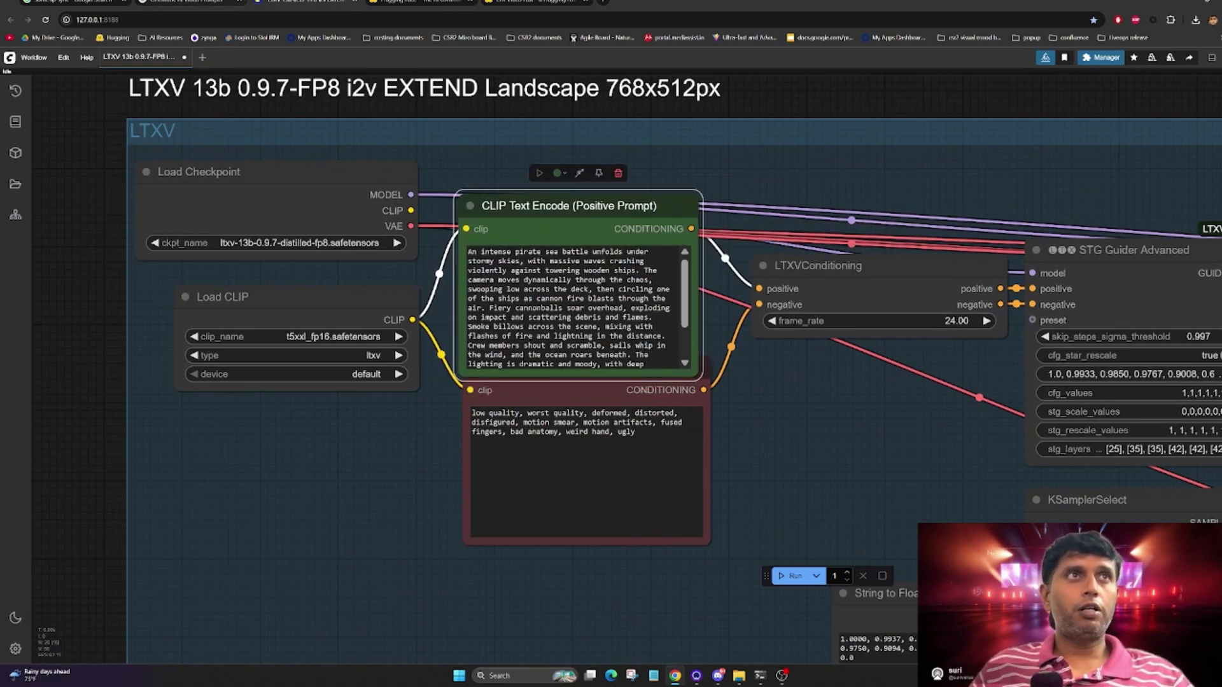
# Step: Switch to ChatGPT and read the generated pirate sea battle prompt in the Cinematic AI Video Prompts chat
pyautogui.click(204, 6)
pyautogui.click(299, 327)
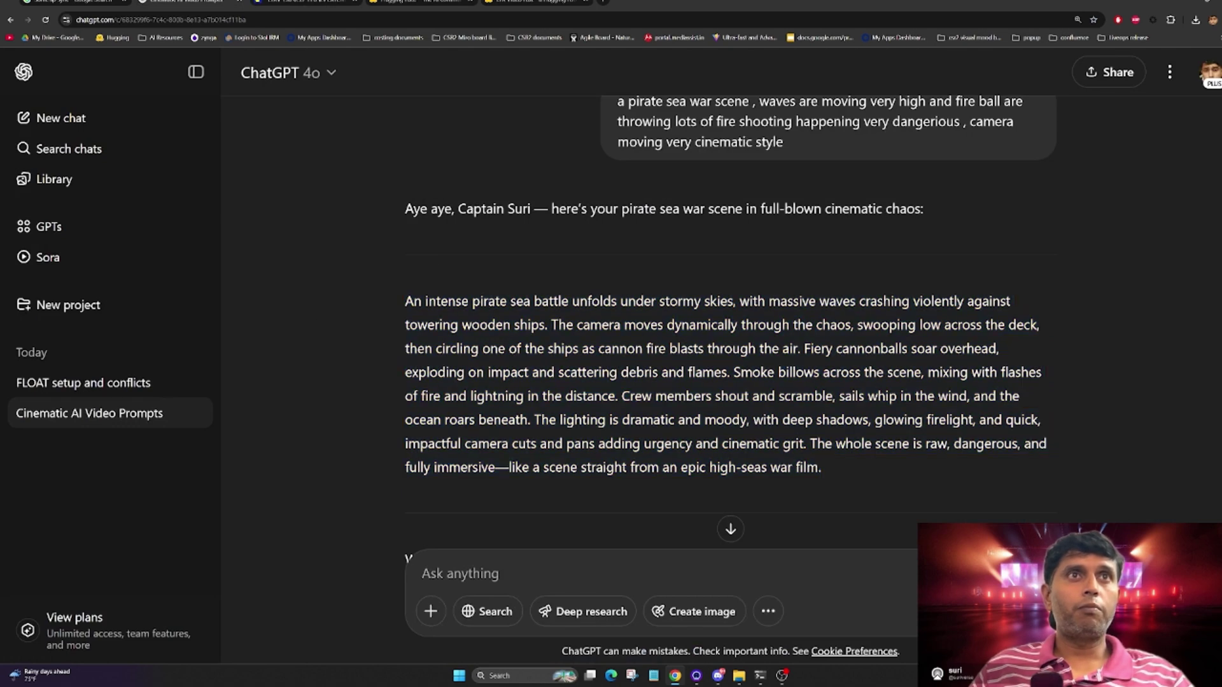
pyautogui.scroll(-2, 730, 318)
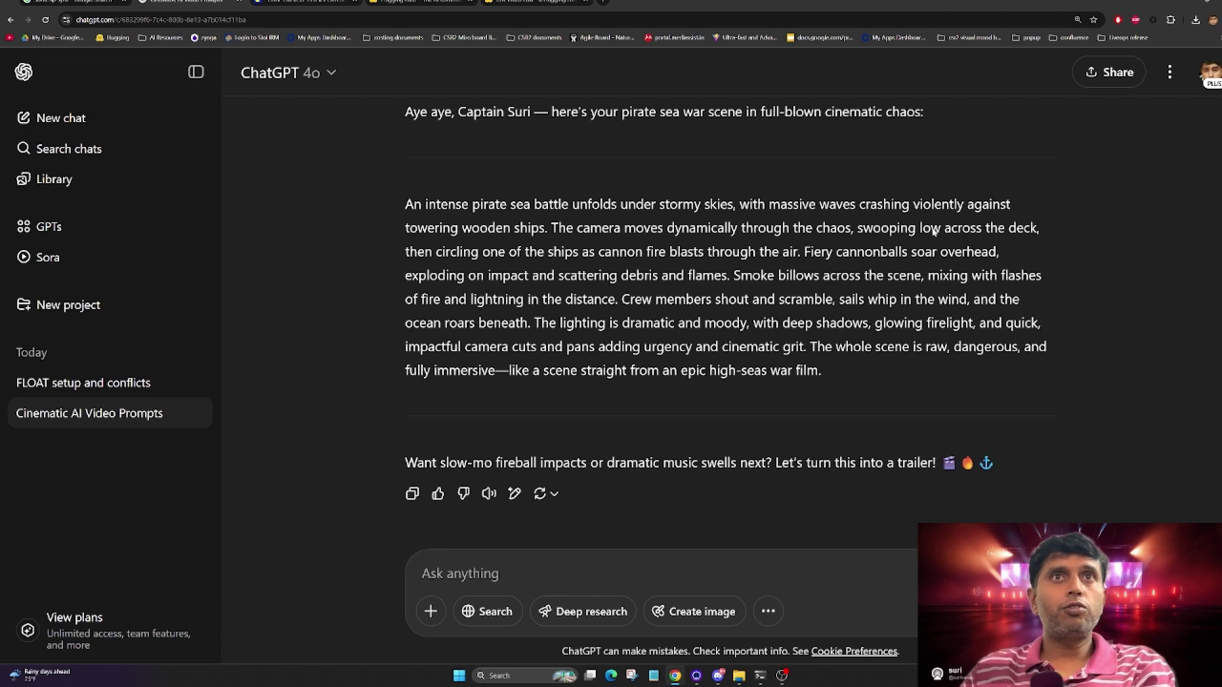
# Step: Switch to the Hugging Face LTX Video 0.9.7 Distilled space and open its model file page in a new tab
pyautogui.click(416, 2)
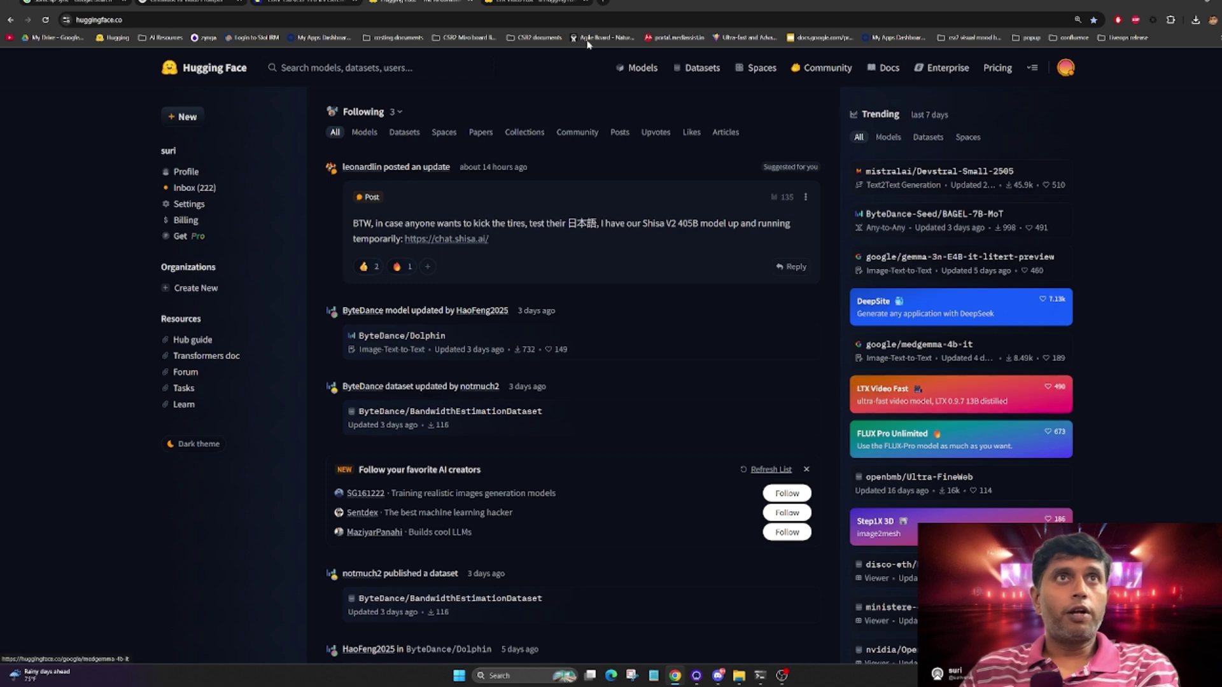
pyautogui.hotkey('ctrl', '5')
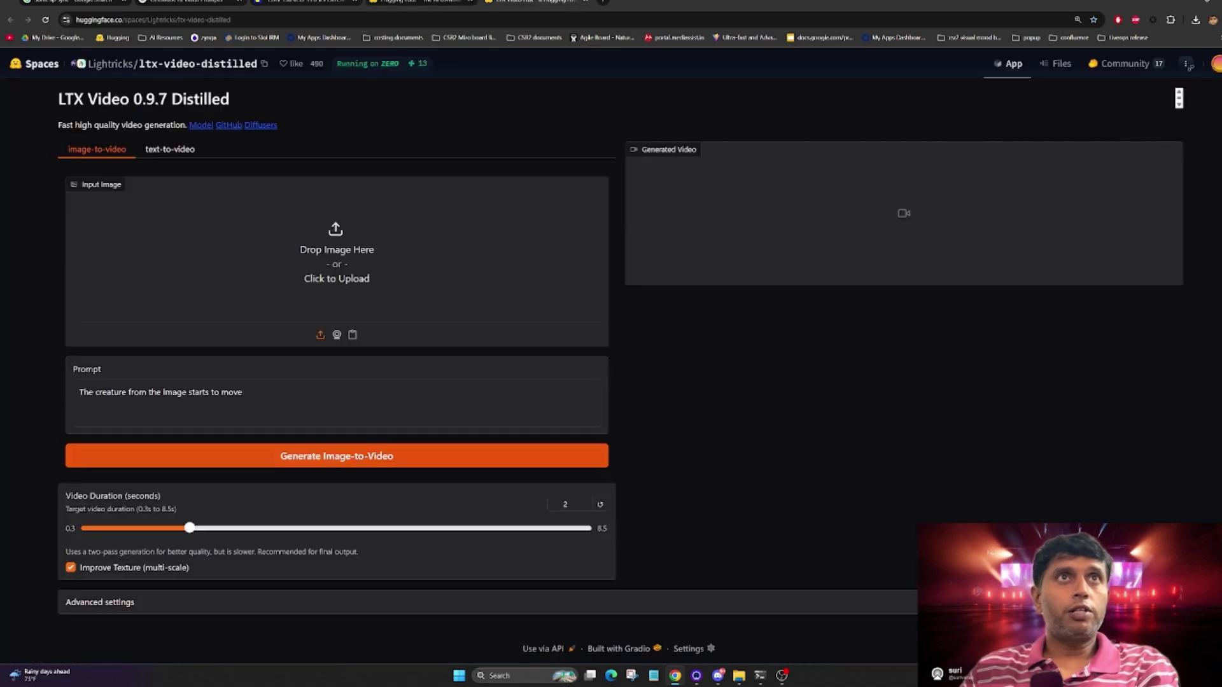
pyautogui.rightClick(197, 130)
pyautogui.click(220, 137)
pyautogui.hotkey('ctrl', 'Tab')
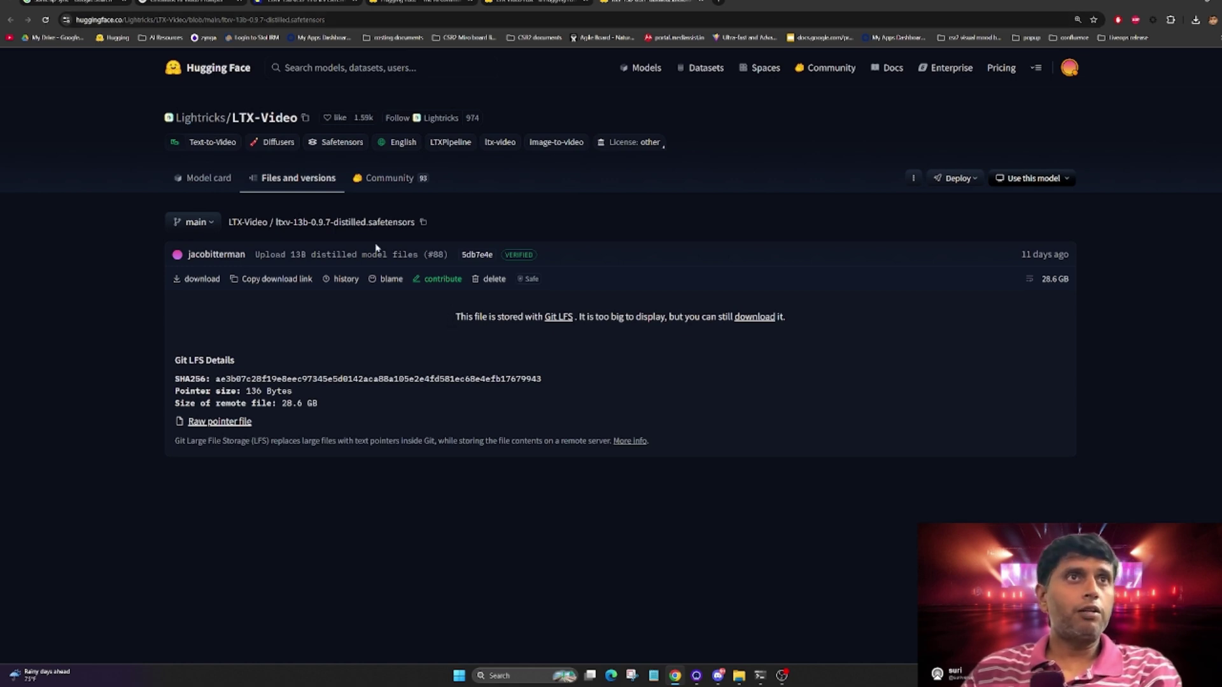
# Step: Open the space's linked GitHub repository in a new tab and look through its file list for the README
pyautogui.click(528, 12)
pyautogui.middleClick(235, 128)
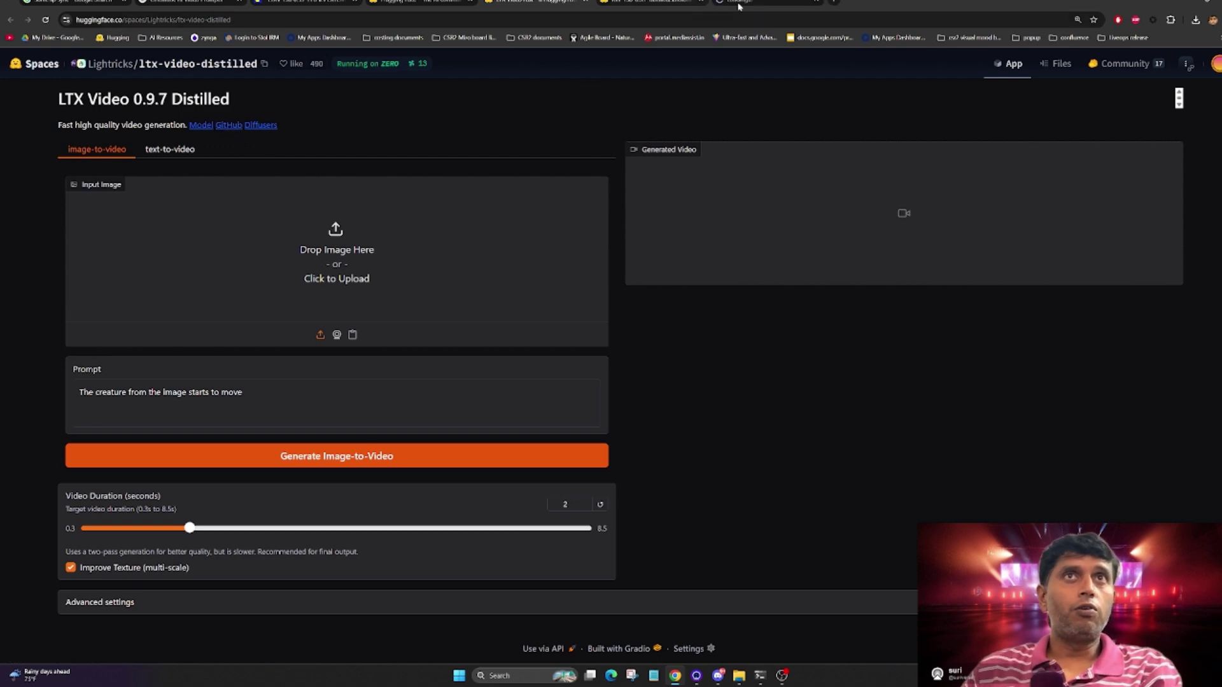
pyautogui.click(751, 4)
pyautogui.scroll(-5, 390, 432)
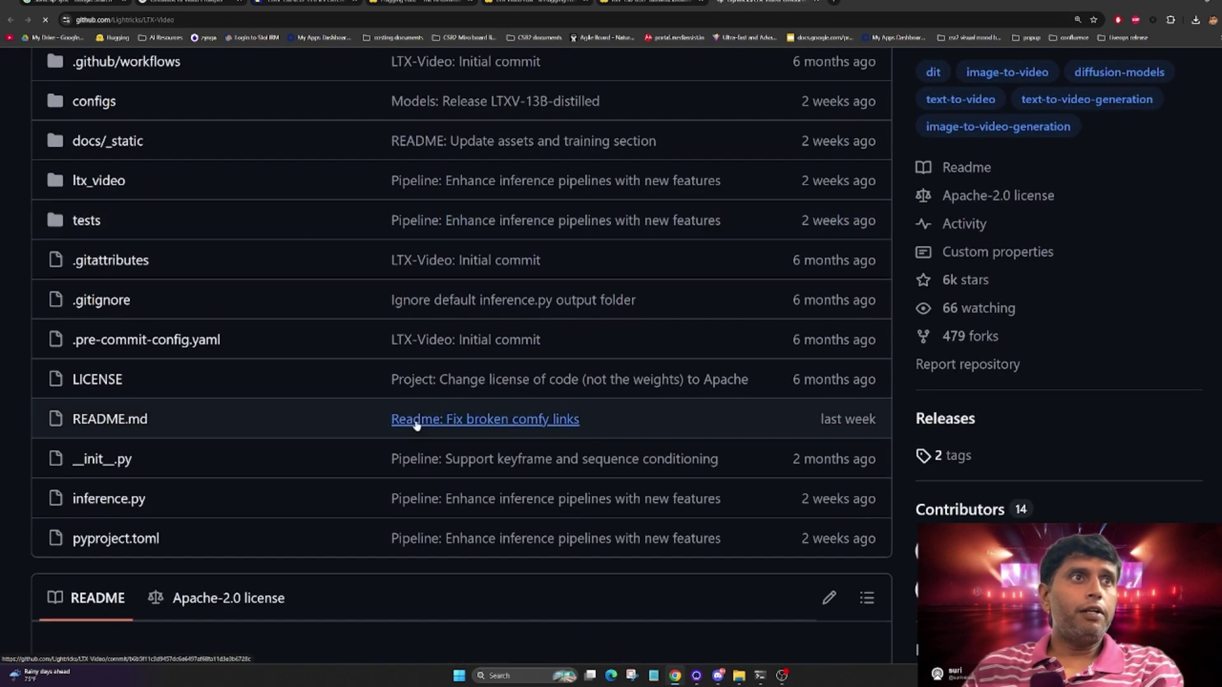
pyautogui.rightClick(98, 422)
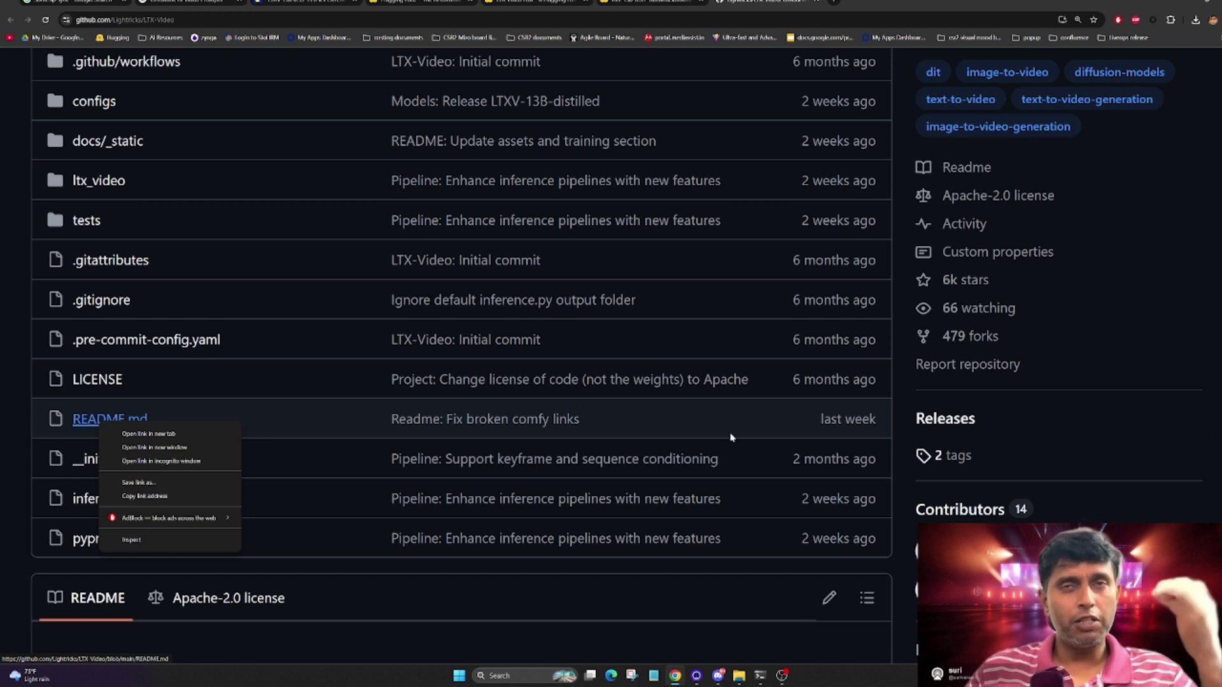
# Step: Return to the ComfyUI workflow and move the Load Image node beneath the LTXV Base Sampler node
pyautogui.click(184, 2)
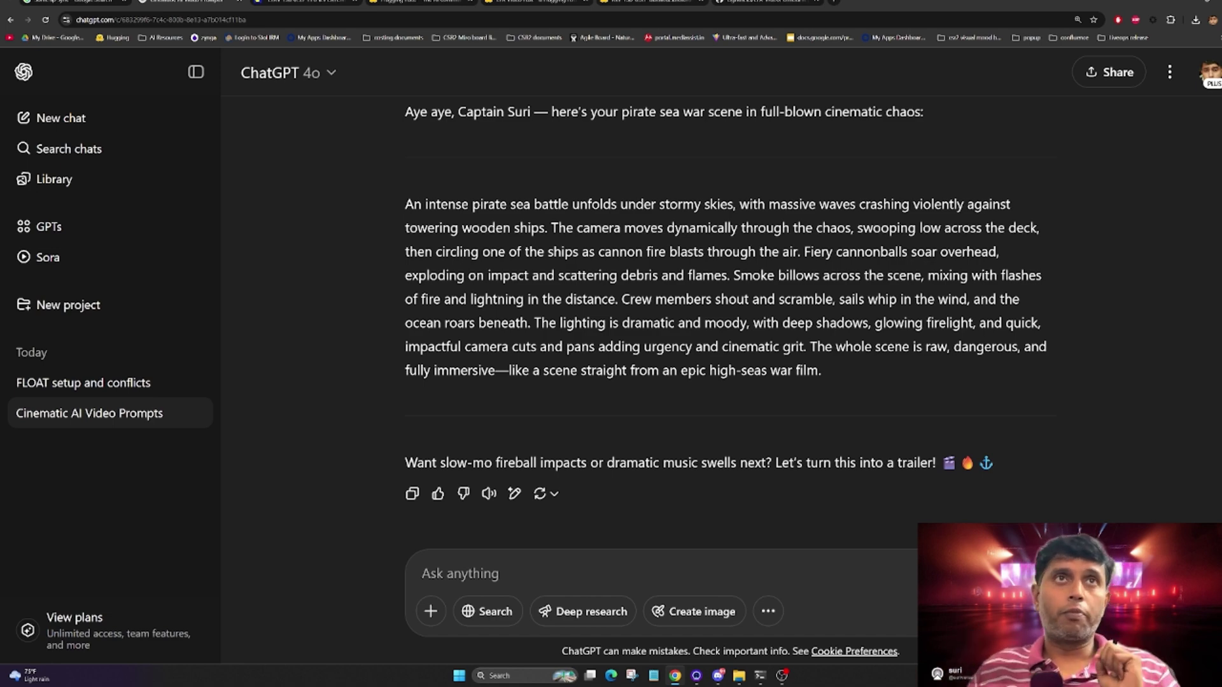
pyautogui.click(280, 3)
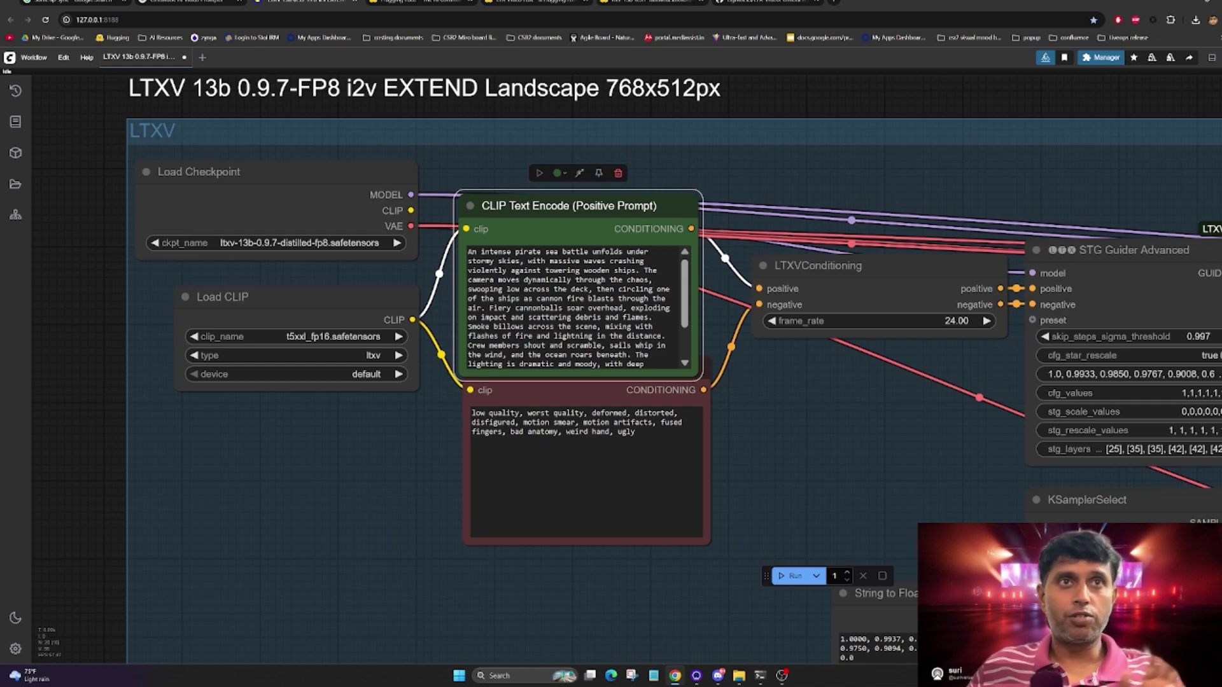
pyautogui.click(827, 453)
pyautogui.moveTo(827, 453); pyautogui.dragTo(578, 285)
pyautogui.moveTo(1058, 461); pyautogui.dragTo(621, 464)
pyautogui.scroll(10, 1073, 493)
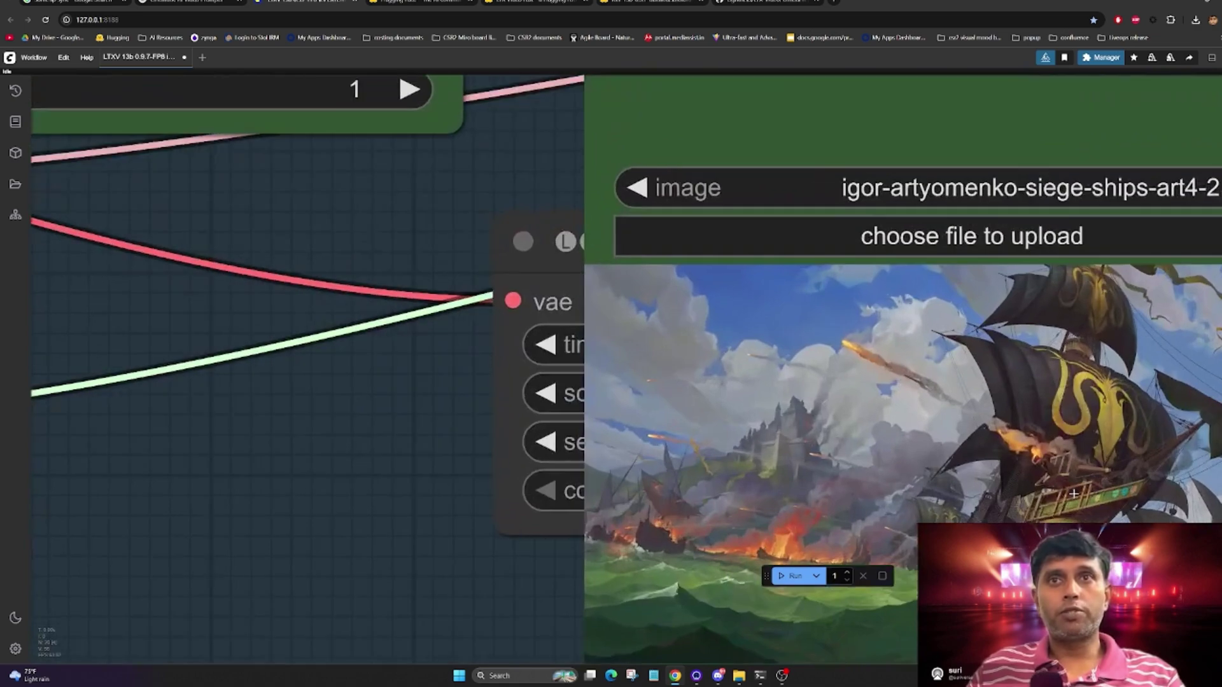
pyautogui.scroll(-2, 852, 436)
pyautogui.scroll(-3, 892, 425)
pyautogui.moveTo(897, 350); pyautogui.dragTo(695, 485)
pyautogui.scroll(-3, 695, 485)
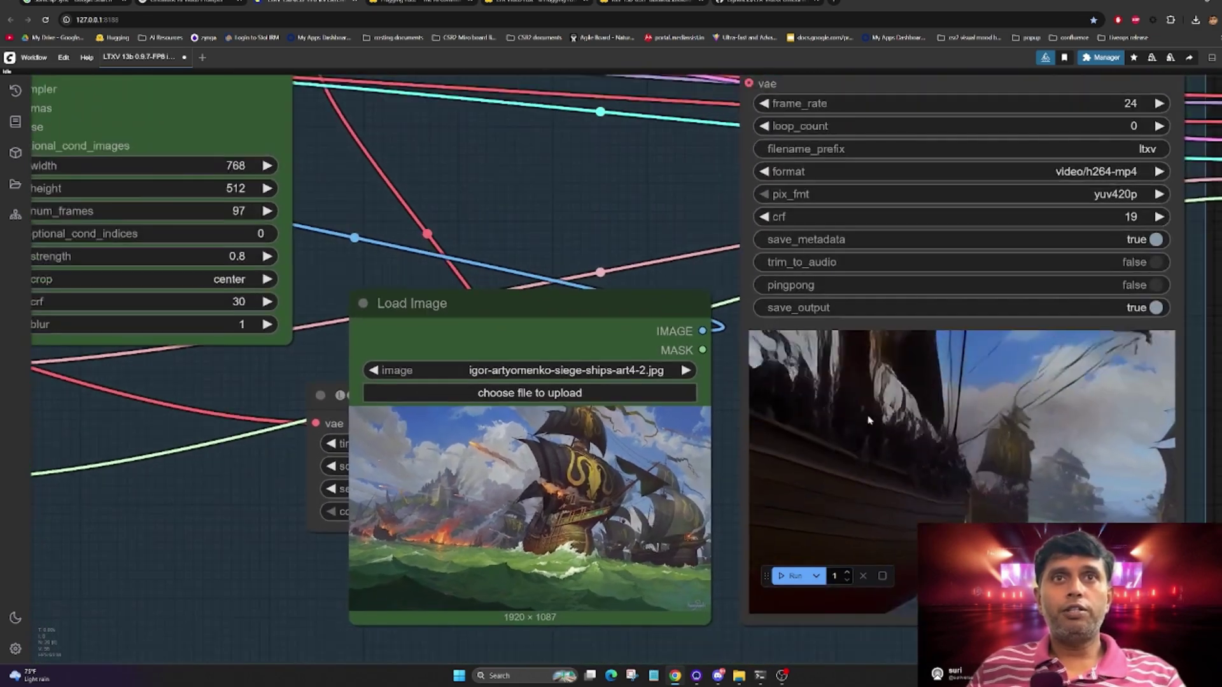
pyautogui.moveTo(646, 290); pyautogui.dragTo(413, 290)
pyautogui.scroll(-4, 1018, 407)
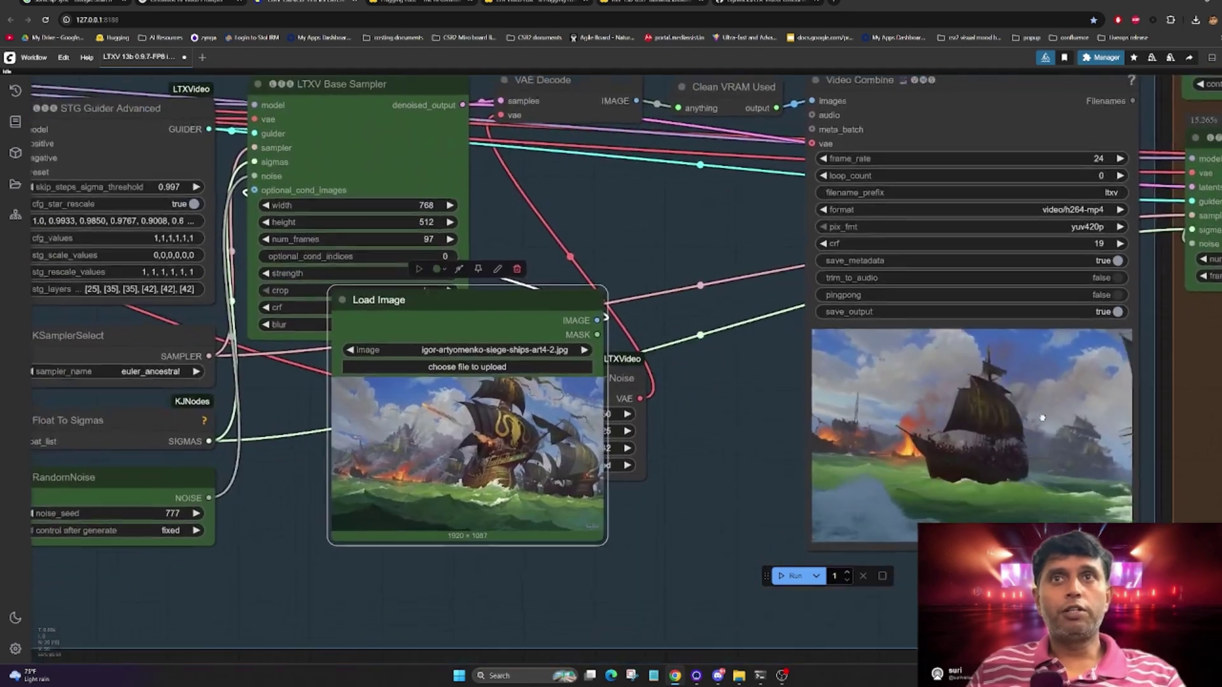
# Step: Examine the LTXV Base Sampler, the first Video Combine preview and the frame settings of the LTXV Extend Sampler
pyautogui.moveTo(1042, 417); pyautogui.dragTo(1096, 424)
pyautogui.moveTo(617, 311); pyautogui.dragTo(546, 373)
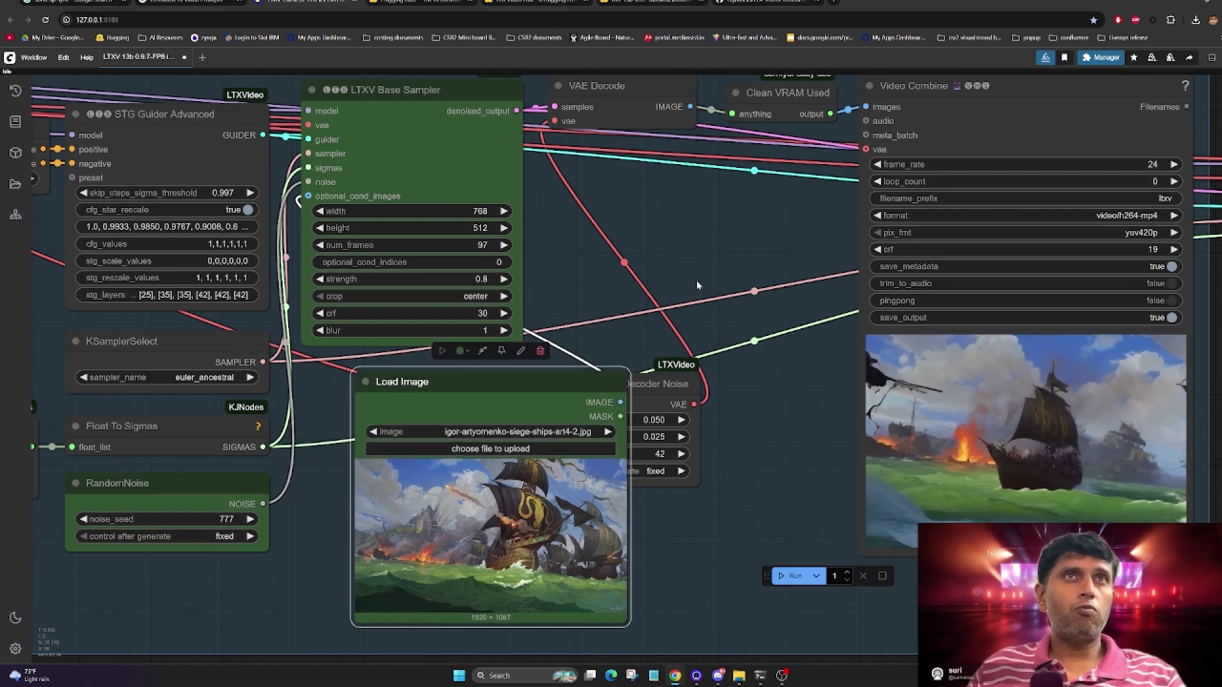
pyautogui.moveTo(591, 262); pyautogui.dragTo(663, 256)
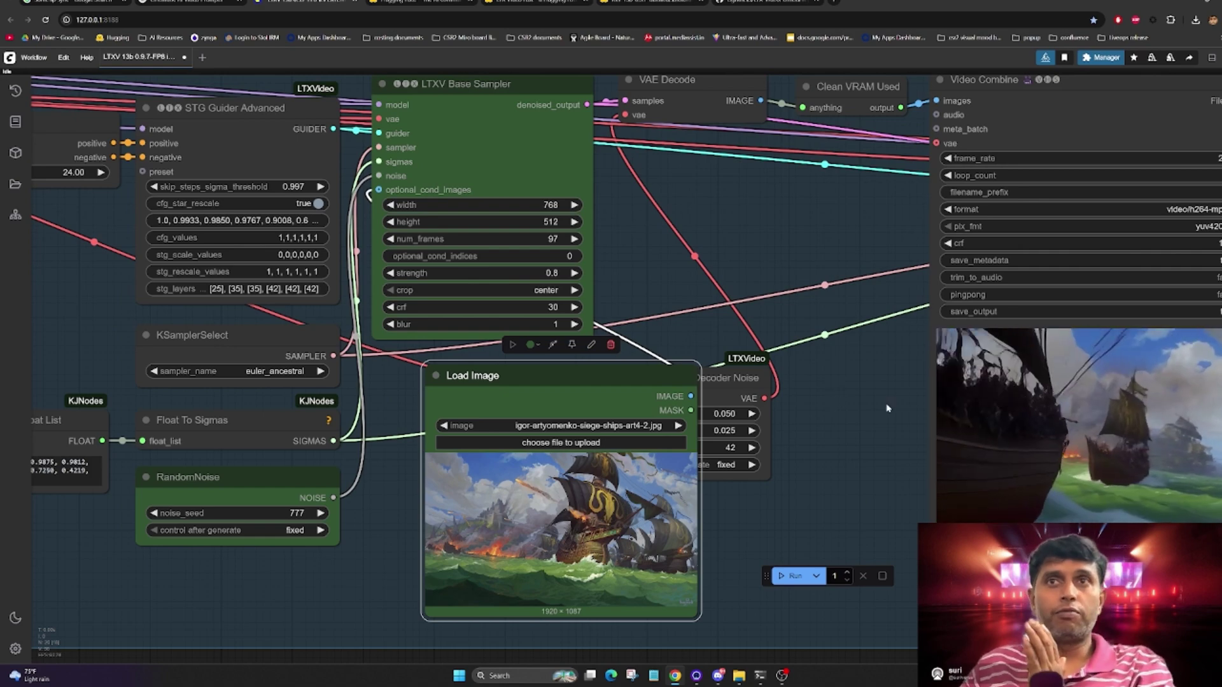
pyautogui.moveTo(868, 404); pyautogui.dragTo(507, 412)
pyautogui.scroll(-3, 484, 410)
pyautogui.moveTo(674, 435); pyautogui.dragTo(449, 421)
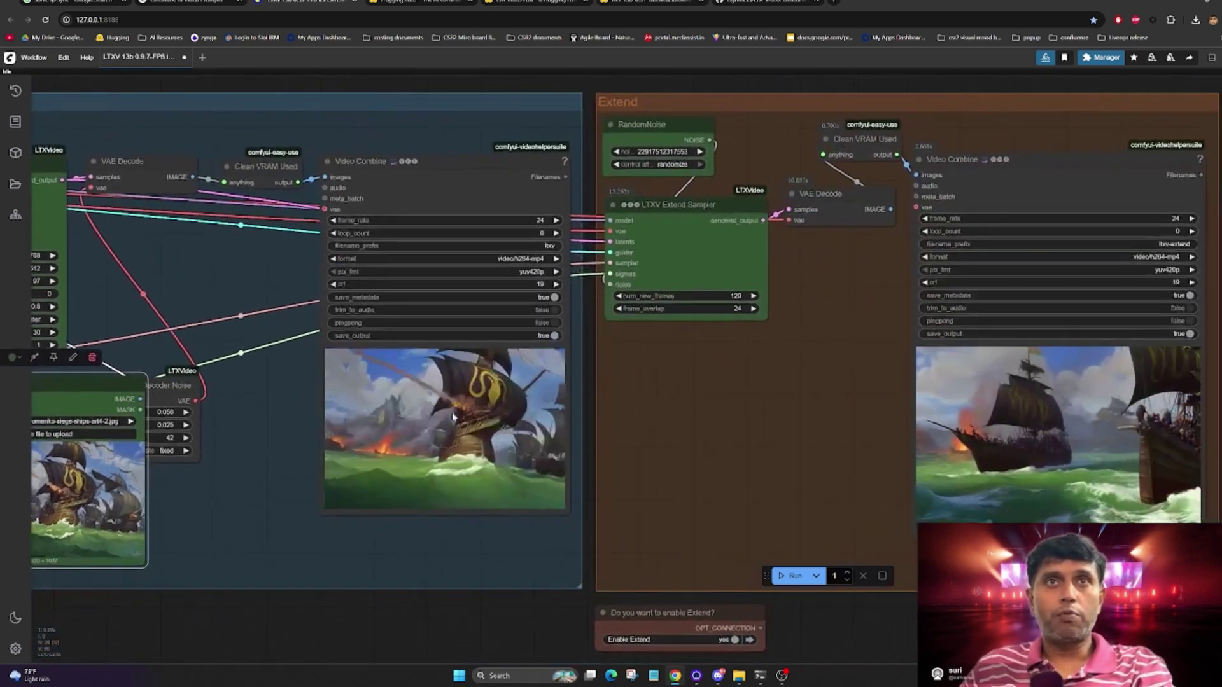
pyautogui.scroll(4, 707, 271)
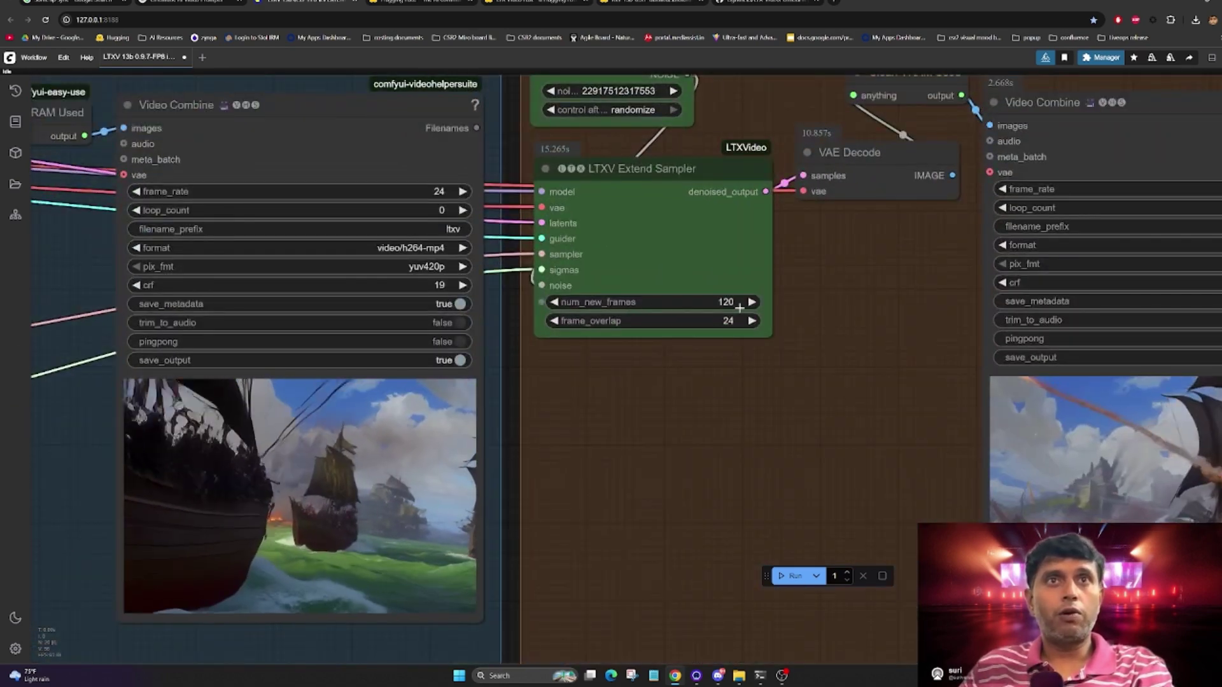
pyautogui.moveTo(717, 382); pyautogui.dragTo(855, 389)
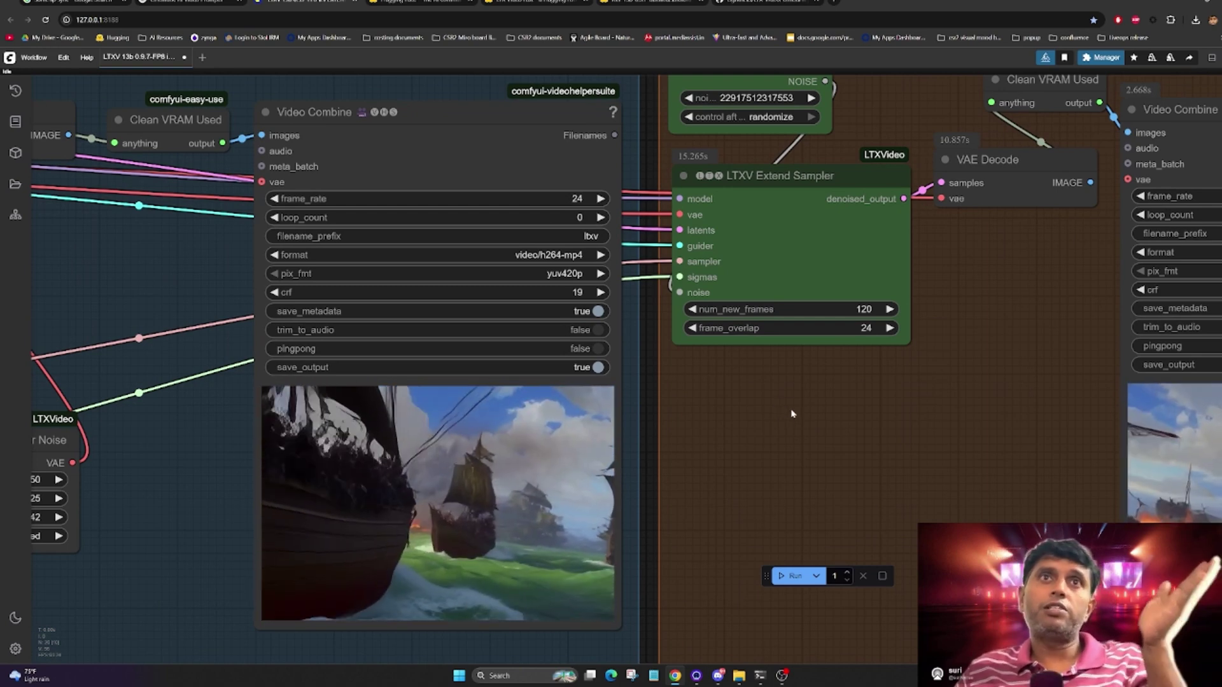
# Step: Examine the extended pirate ship video in the Extend group's Video Combine preview
pyautogui.moveTo(792, 414); pyautogui.dragTo(445, 344)
pyautogui.moveTo(903, 452); pyautogui.dragTo(799, 407)
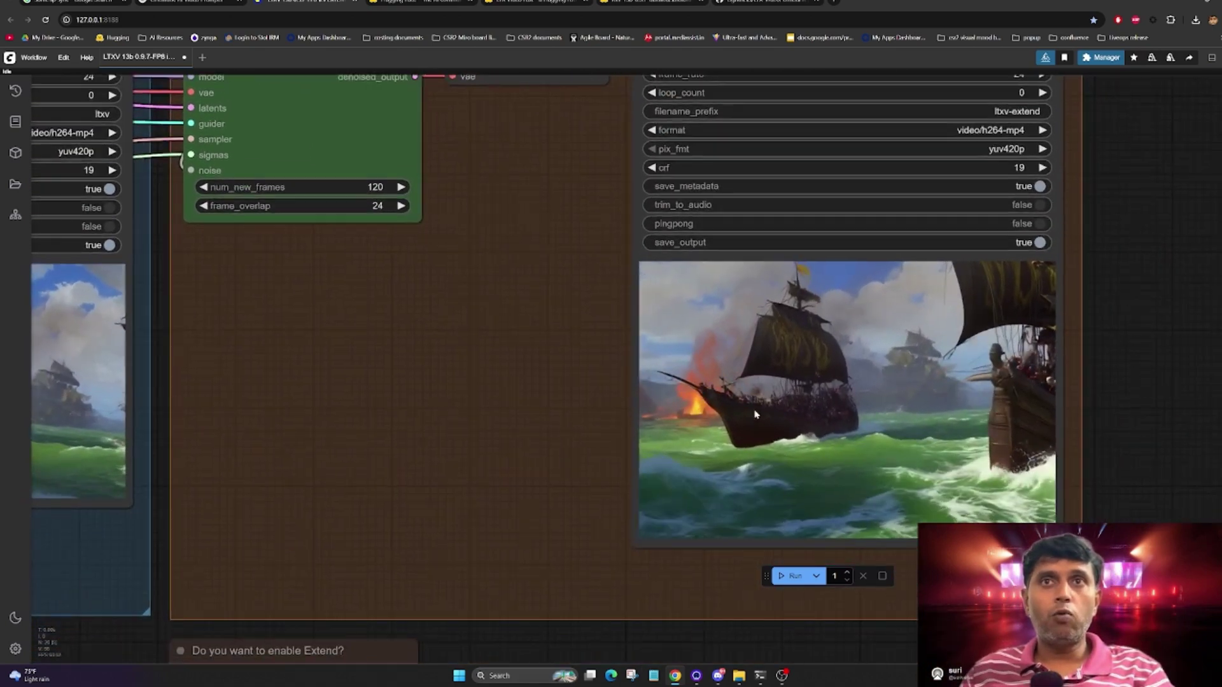
pyautogui.scroll(4, 762, 419)
pyautogui.scroll(3, 778, 435)
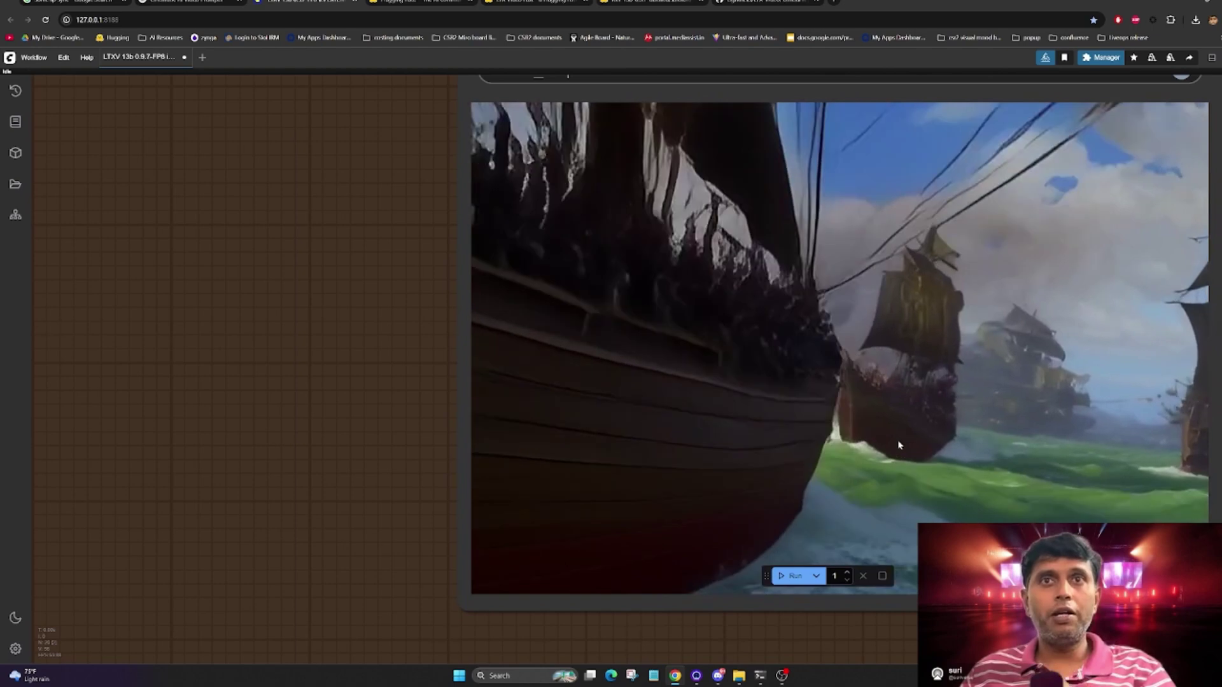
pyautogui.scroll(-5, 926, 482)
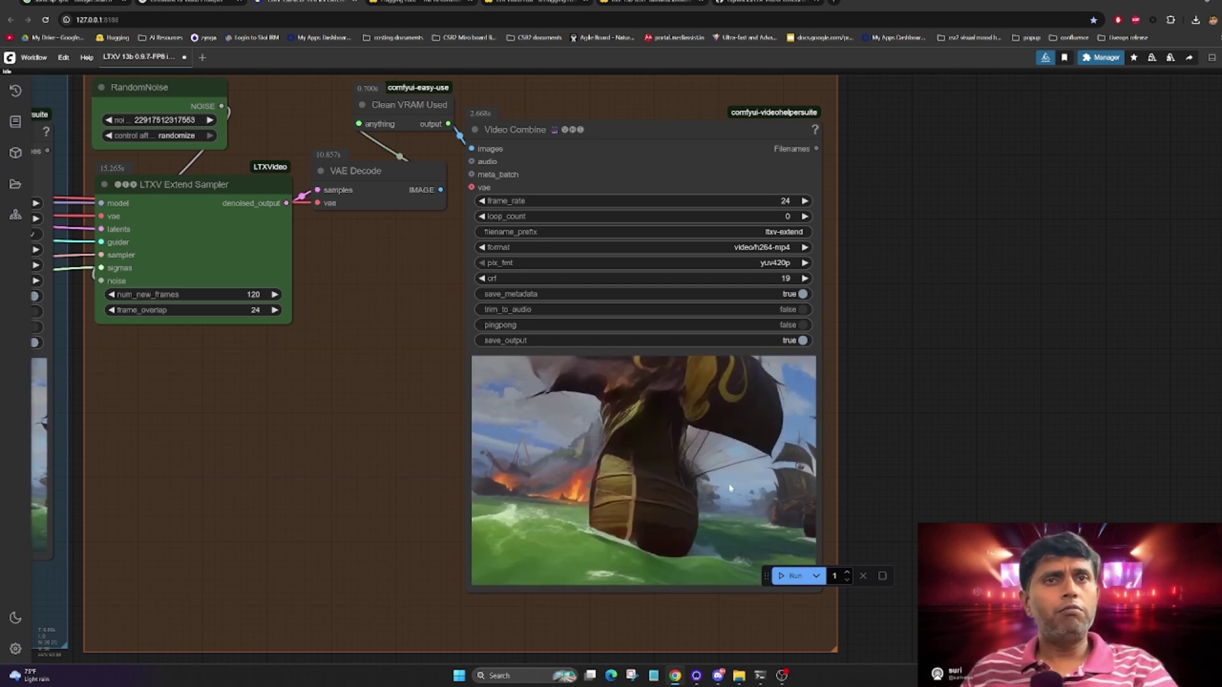
pyautogui.moveTo(780, 462); pyautogui.dragTo(1023, 383)
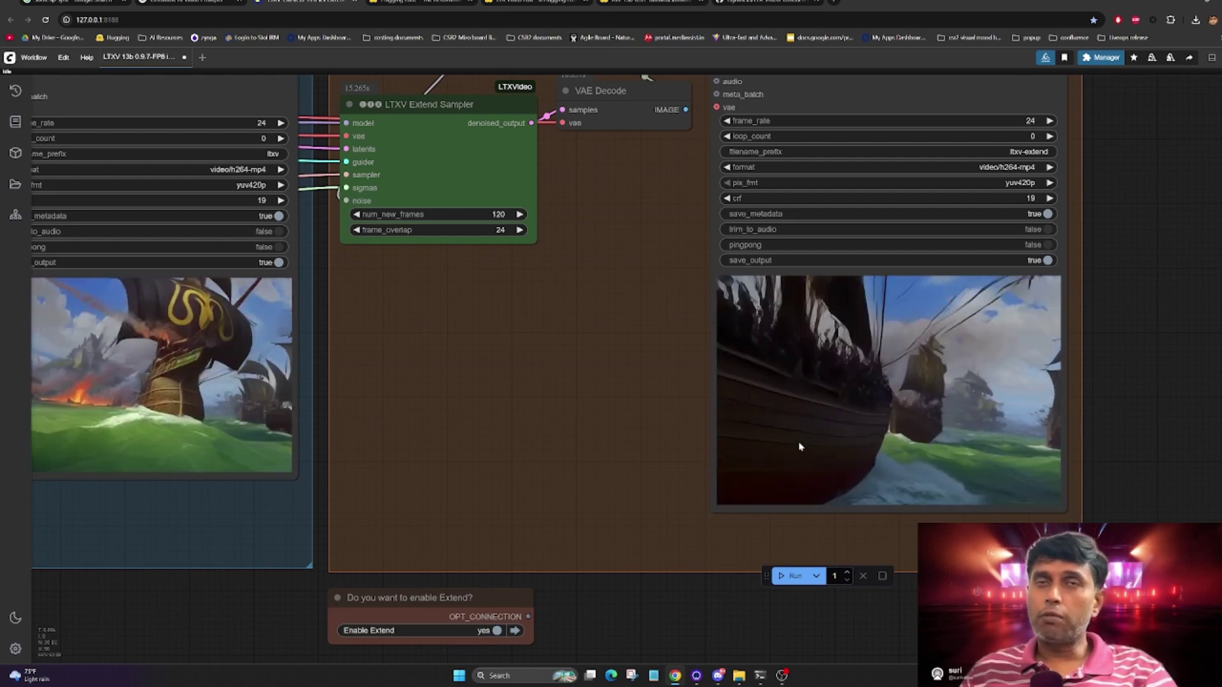
pyautogui.moveTo(896, 426); pyautogui.dragTo(945, 422)
# Step: Replace the input picture in the Load Image node with the ship render image from the portraits images ref folder
pyautogui.scroll(-5, 945, 422)
pyautogui.moveTo(344, 439); pyautogui.dragTo(815, 445)
pyautogui.scroll(4, 812, 446)
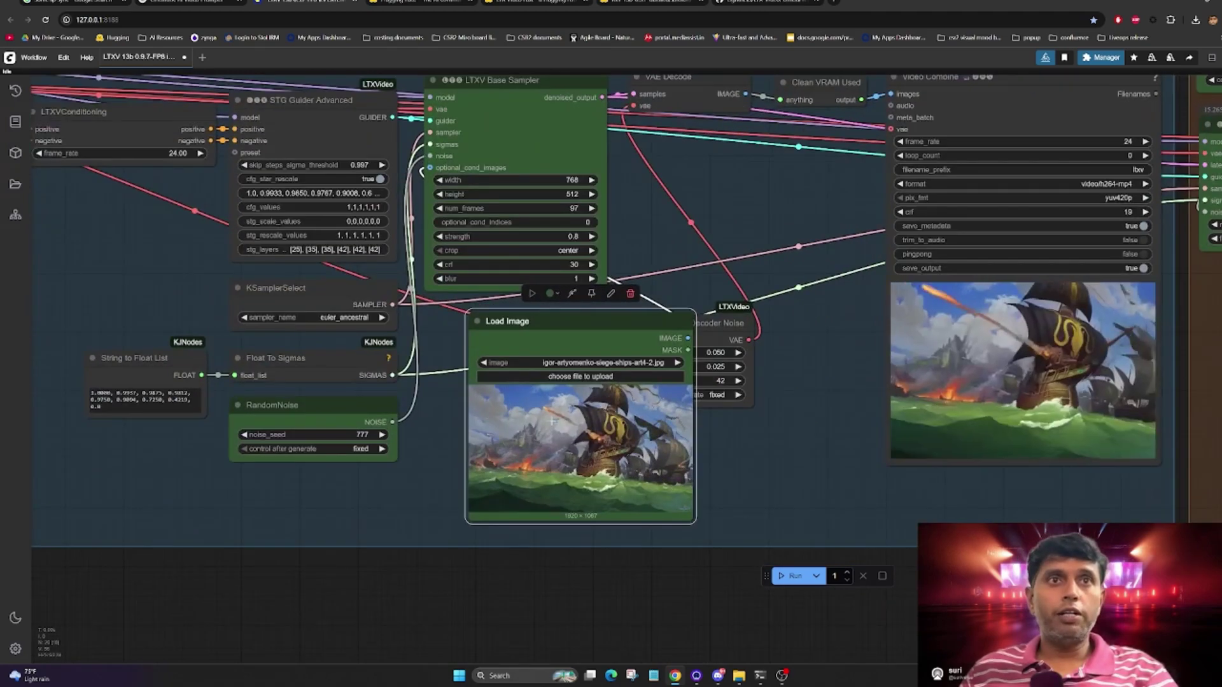
pyautogui.moveTo(1033, 432); pyautogui.dragTo(641, 448)
pyautogui.moveTo(350, 439); pyautogui.dragTo(1022, 426)
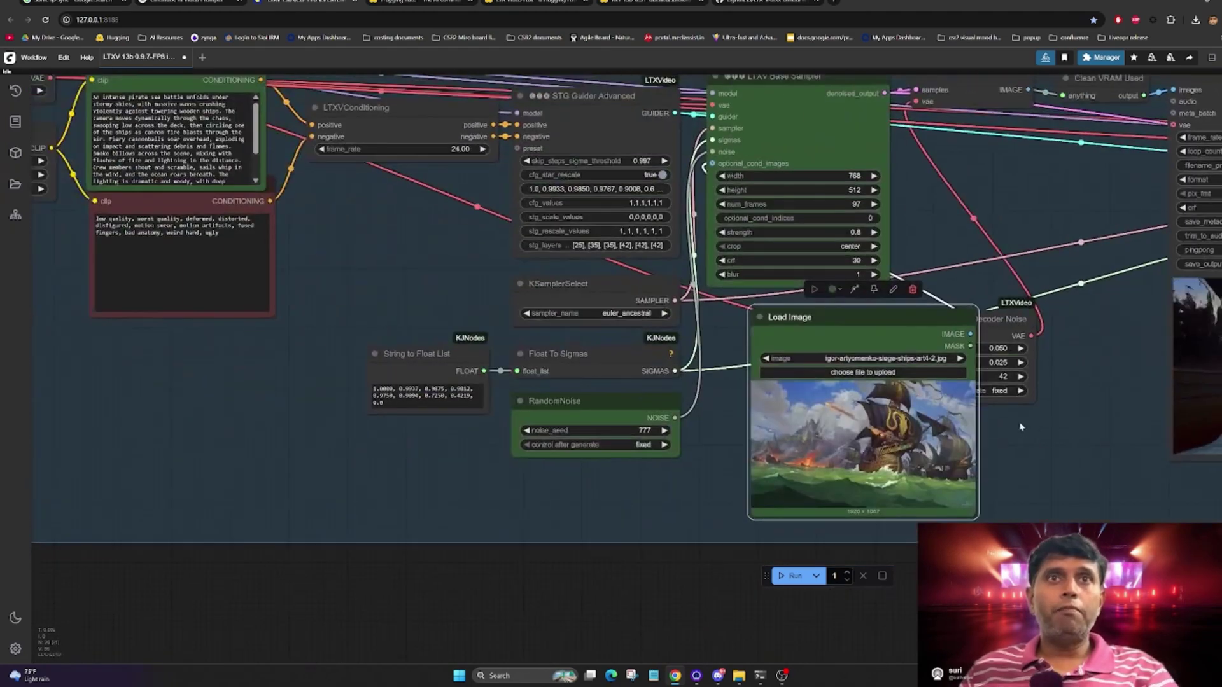
pyautogui.scroll(1, 1021, 426)
pyautogui.moveTo(884, 316); pyautogui.dragTo(815, 311)
pyautogui.scroll(3, 774, 370)
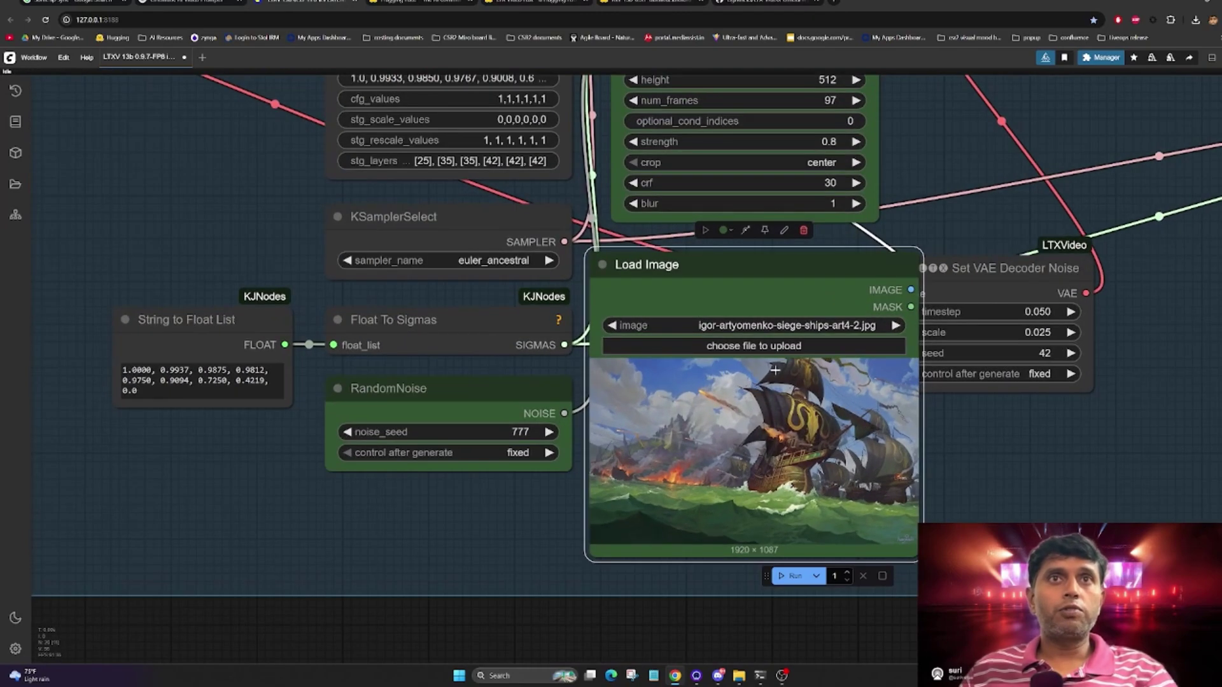
pyautogui.click(773, 346)
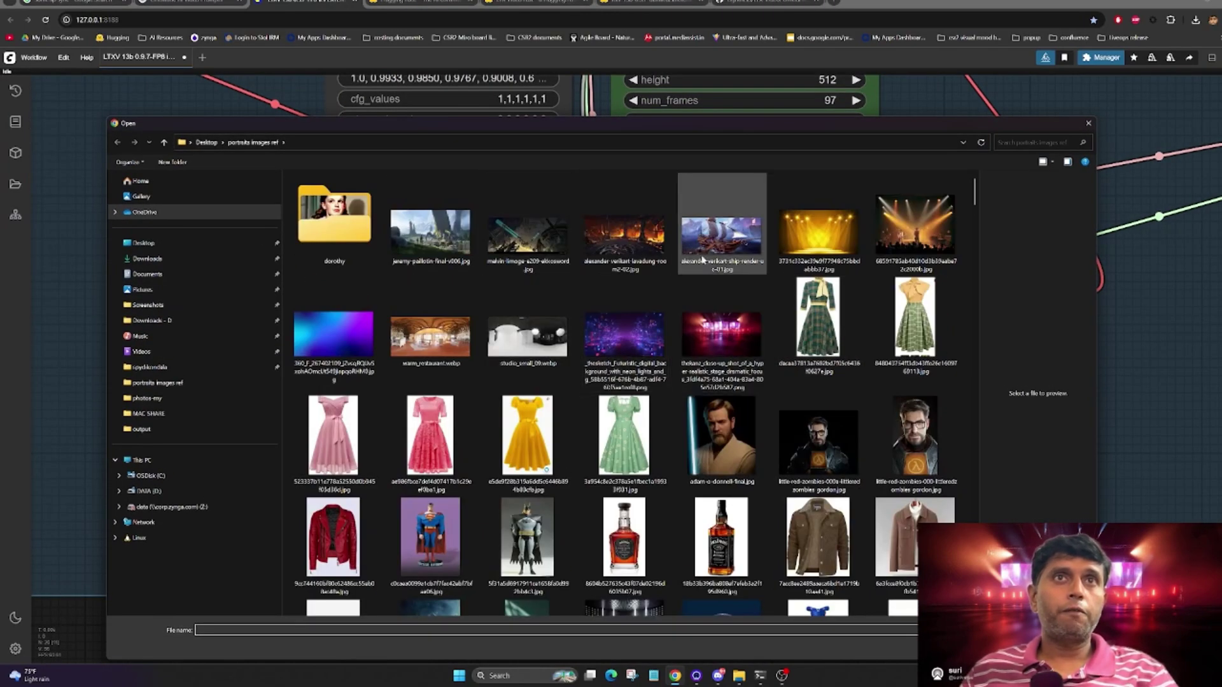
pyautogui.click(721, 234)
pyautogui.doubleClick(721, 234)
# Step: Review the positive and negative prompts, the LTXVConditioning frame rate and the STG Guider Advanced settings
pyautogui.moveTo(709, 396); pyautogui.dragTo(753, 518)
pyautogui.scroll(-2, 753, 517)
pyautogui.moveTo(249, 284); pyautogui.dragTo(980, 549)
pyautogui.scroll(3, 980, 549)
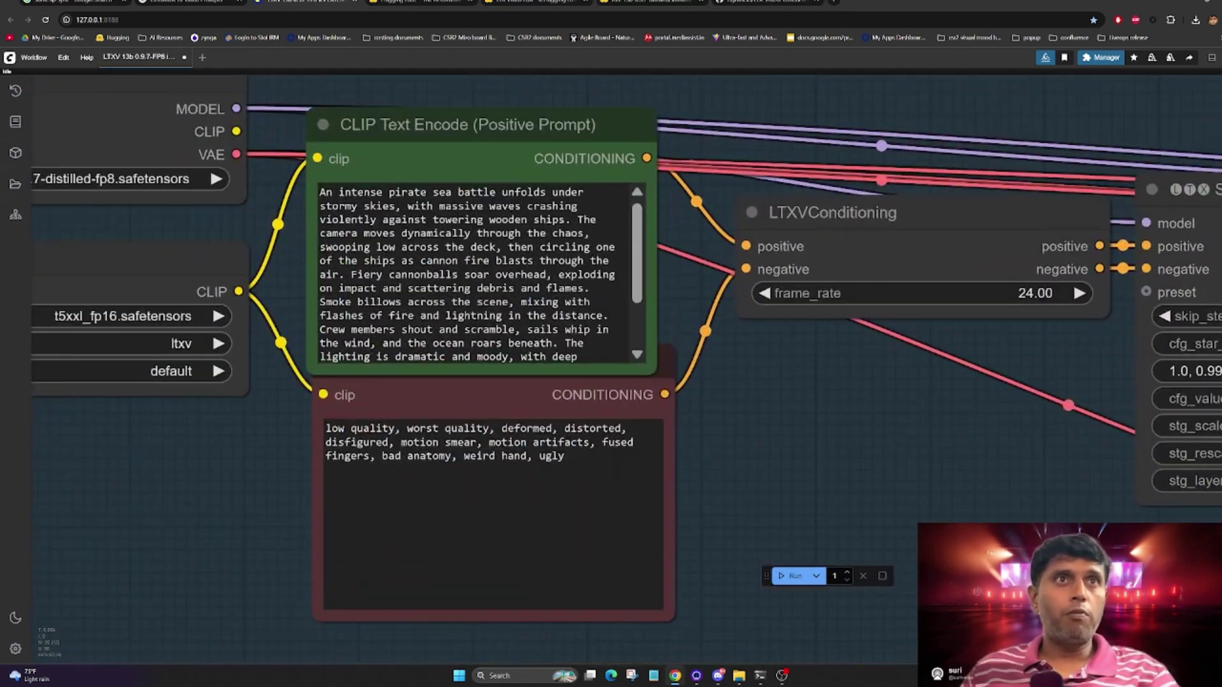
pyautogui.moveTo(754, 414); pyautogui.dragTo(464, 287)
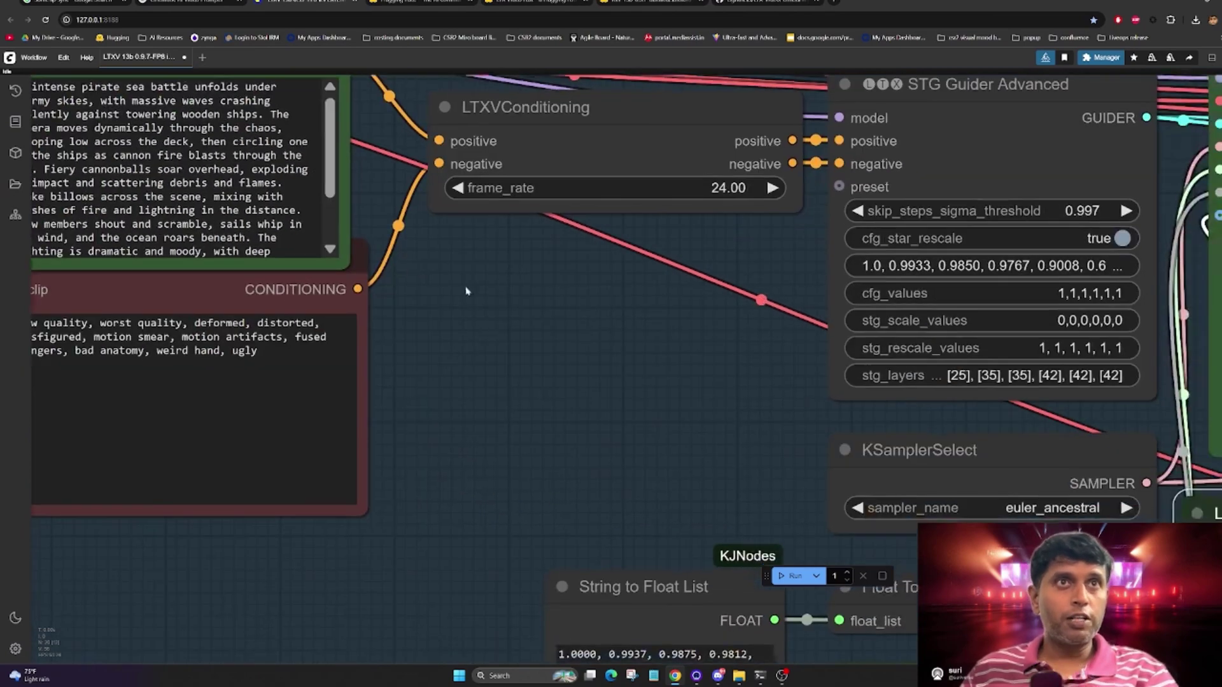
pyautogui.moveTo(686, 407); pyautogui.dragTo(439, 236)
pyautogui.scroll(-4, 439, 236)
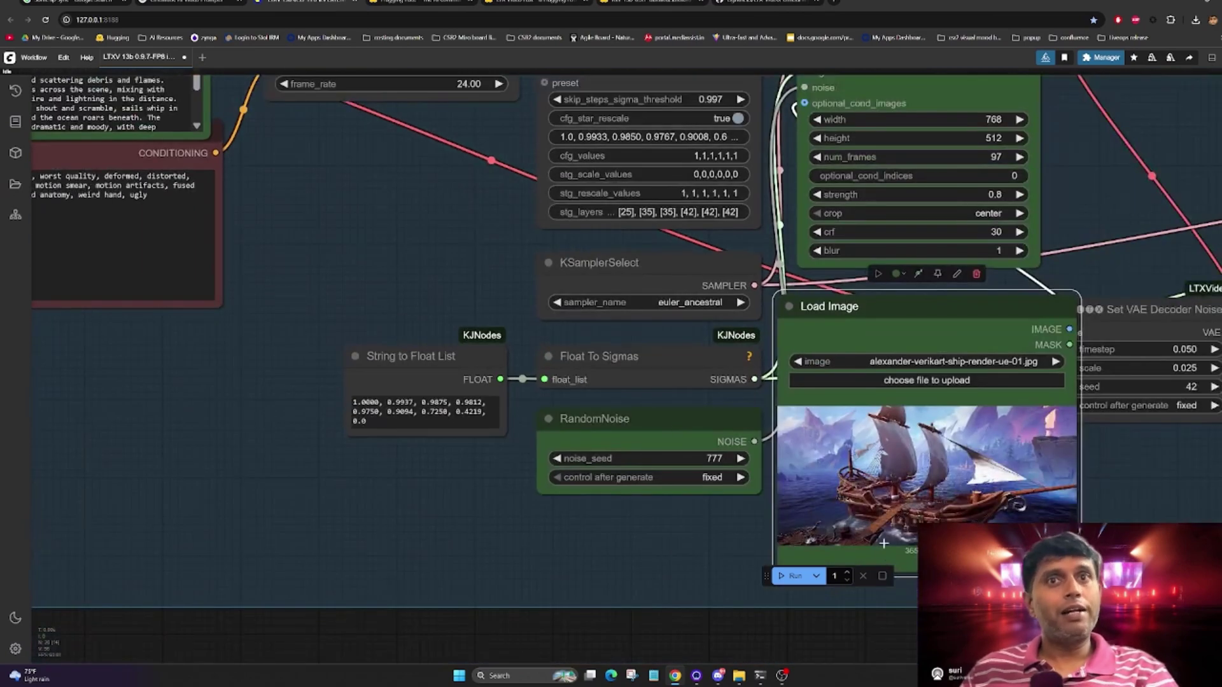
# Step: Check the Load Image node's ship picture and run the workflow once with it
pyautogui.moveTo(840, 474); pyautogui.dragTo(716, 422)
pyautogui.moveTo(831, 275); pyautogui.dragTo(807, 269)
pyautogui.moveTo(947, 467); pyautogui.dragTo(754, 485)
pyautogui.scroll(-4, 761, 486)
pyautogui.click(795, 575)
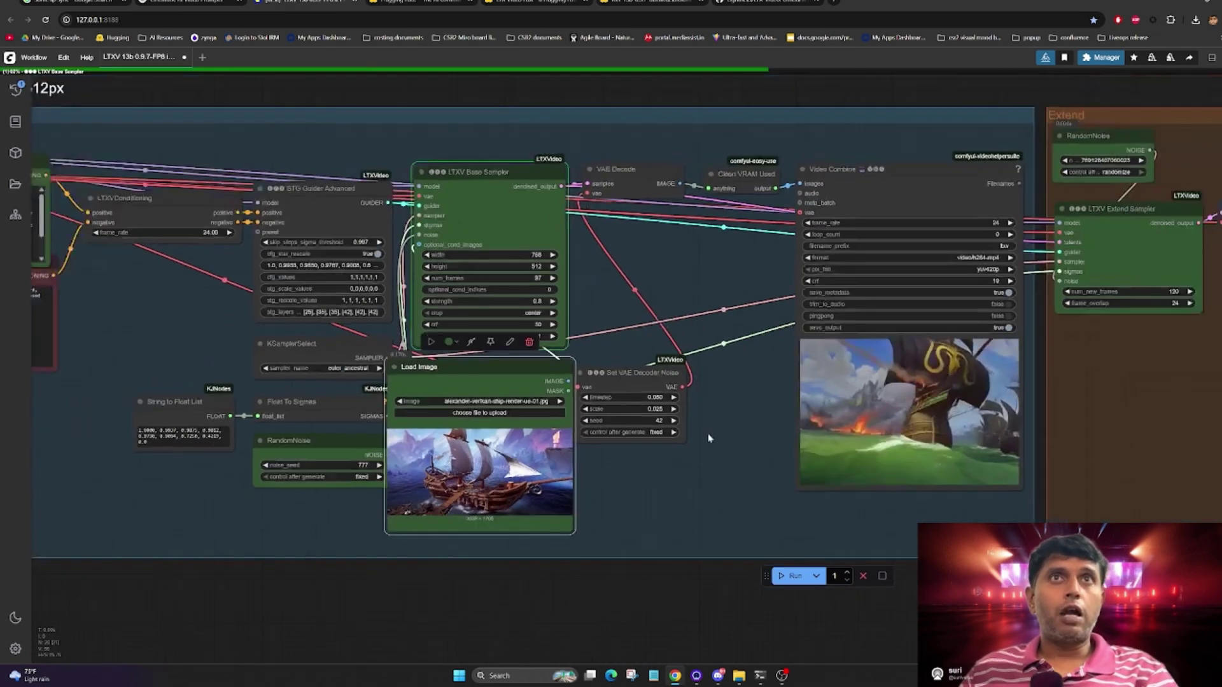
pyautogui.scroll(-1, 709, 437)
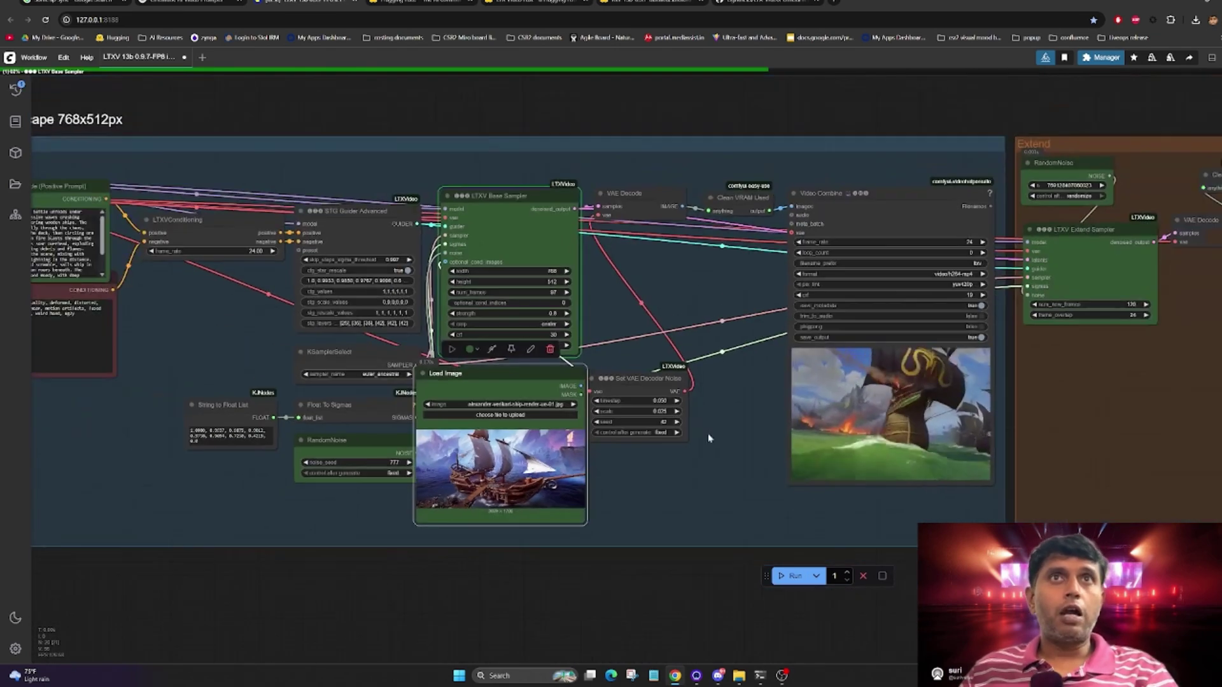
# Step: Examine the running LTXV Base Sampler's progress and settings, along with the Load Checkpoint and Load CLIP nodes
pyautogui.scroll(3, 450, 225)
pyautogui.scroll(1, 451, 225)
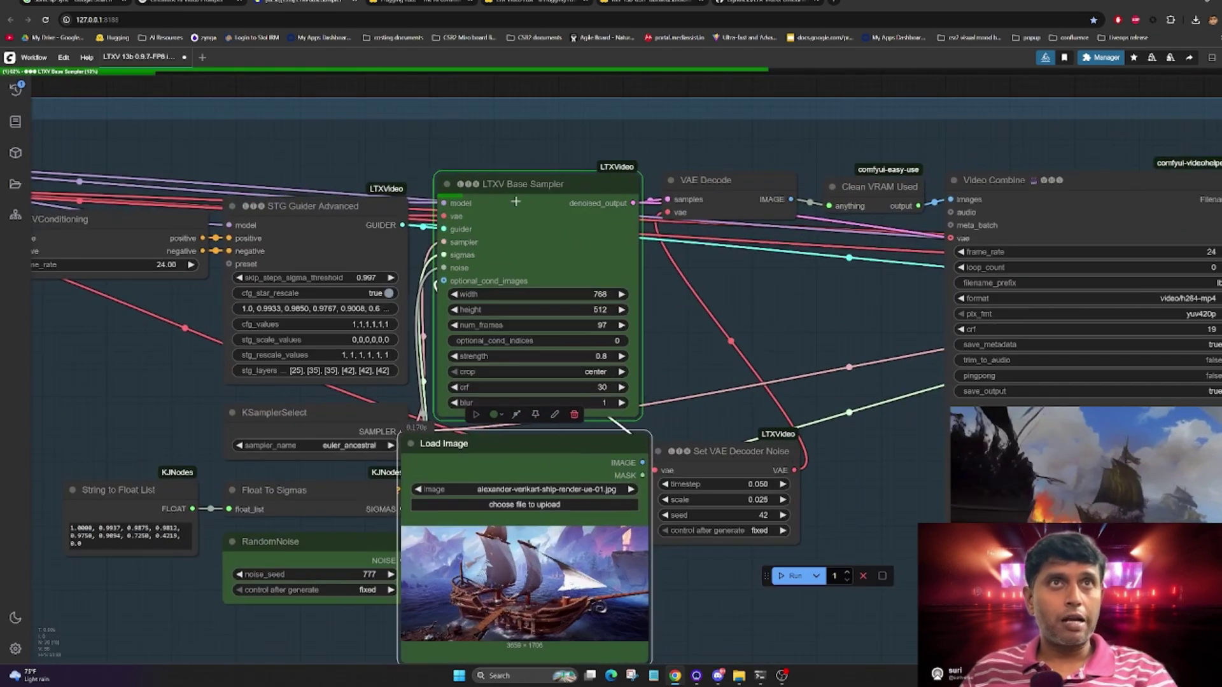
pyautogui.moveTo(768, 319); pyautogui.dragTo(884, 319)
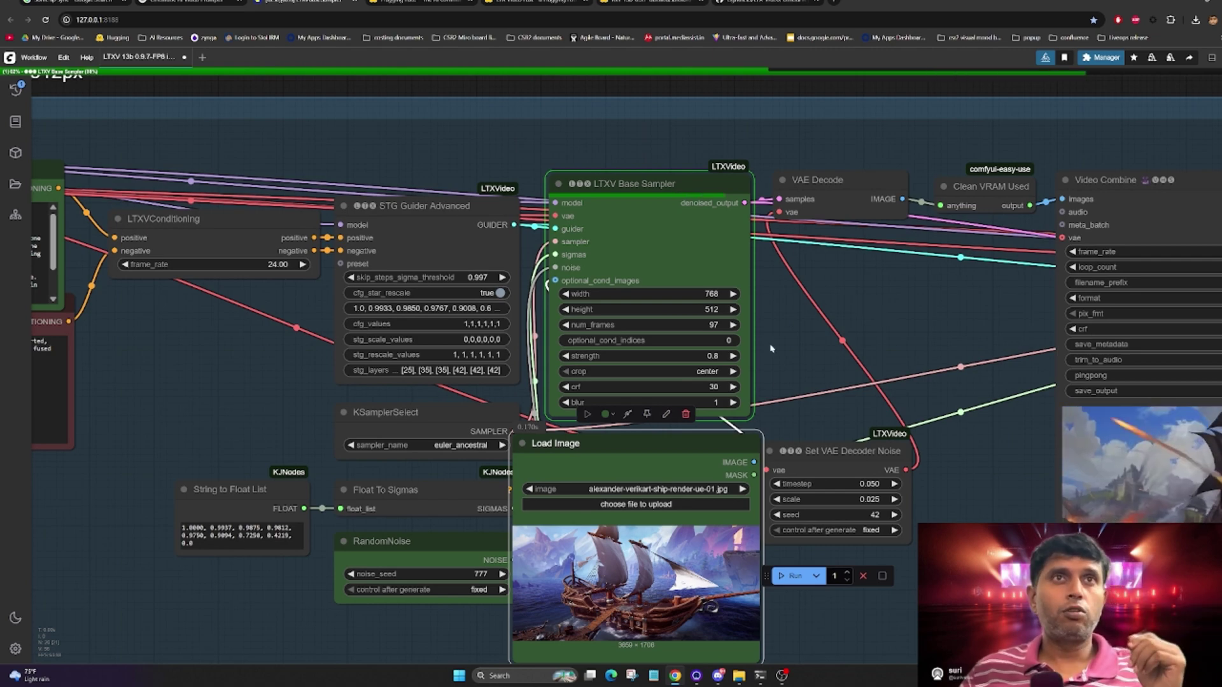
pyautogui.scroll(-5, 790, 348)
pyautogui.scroll(5, 458, 371)
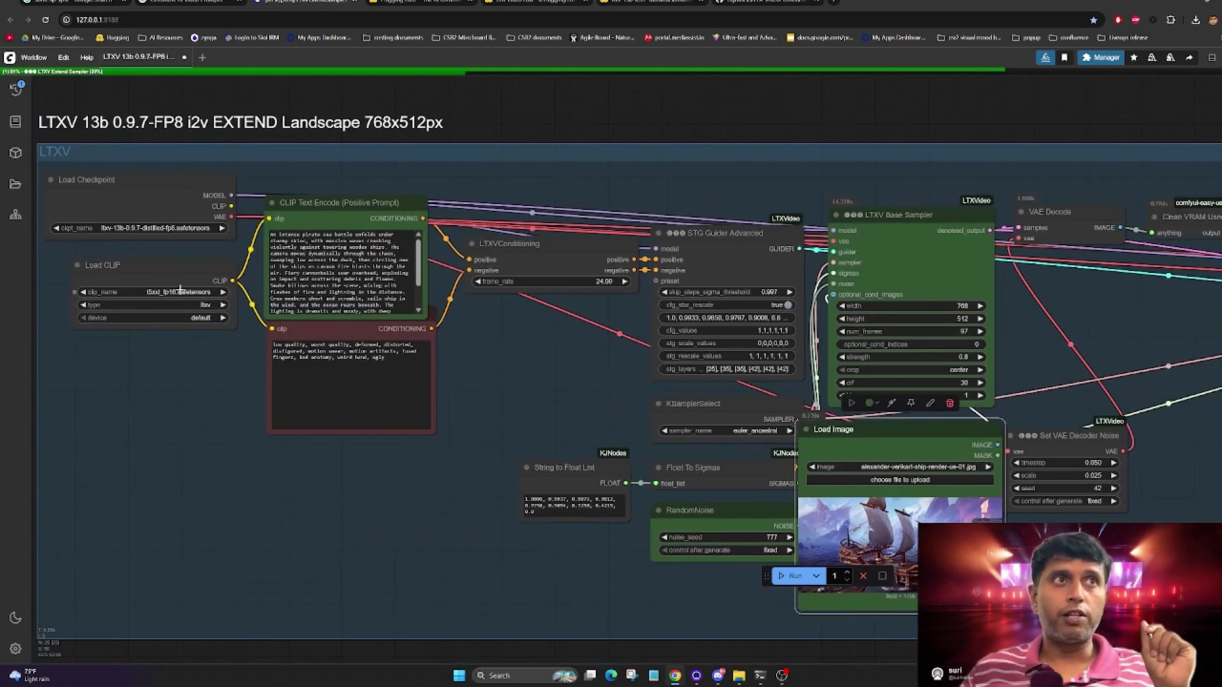
pyautogui.moveTo(521, 331); pyautogui.dragTo(158, 292)
pyautogui.moveTo(804, 330); pyautogui.dragTo(718, 325)
pyautogui.scroll(1, 967, 420)
# Step: Examine the first Video Combine preview of the ship and compare it with the source picture in Load Image
pyautogui.moveTo(991, 460); pyautogui.dragTo(678, 514)
pyautogui.moveTo(971, 431); pyautogui.dragTo(954, 409)
pyautogui.moveTo(372, 459); pyautogui.dragTo(685, 431)
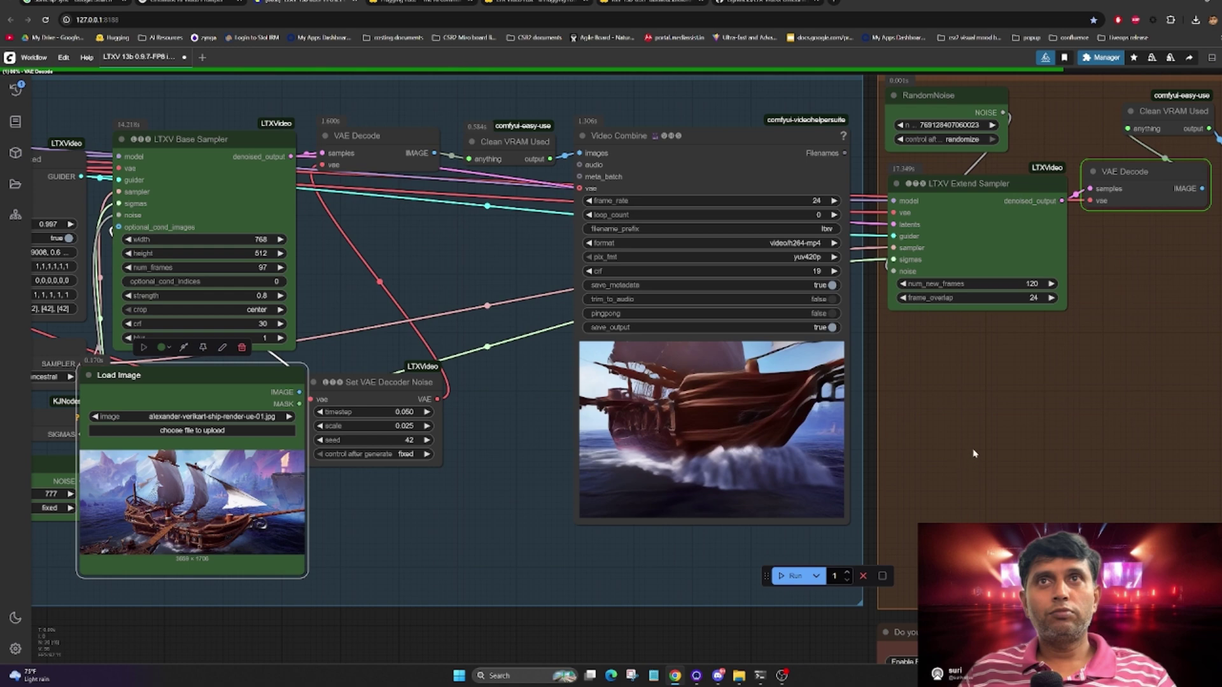
pyautogui.moveTo(1041, 504); pyautogui.dragTo(941, 487)
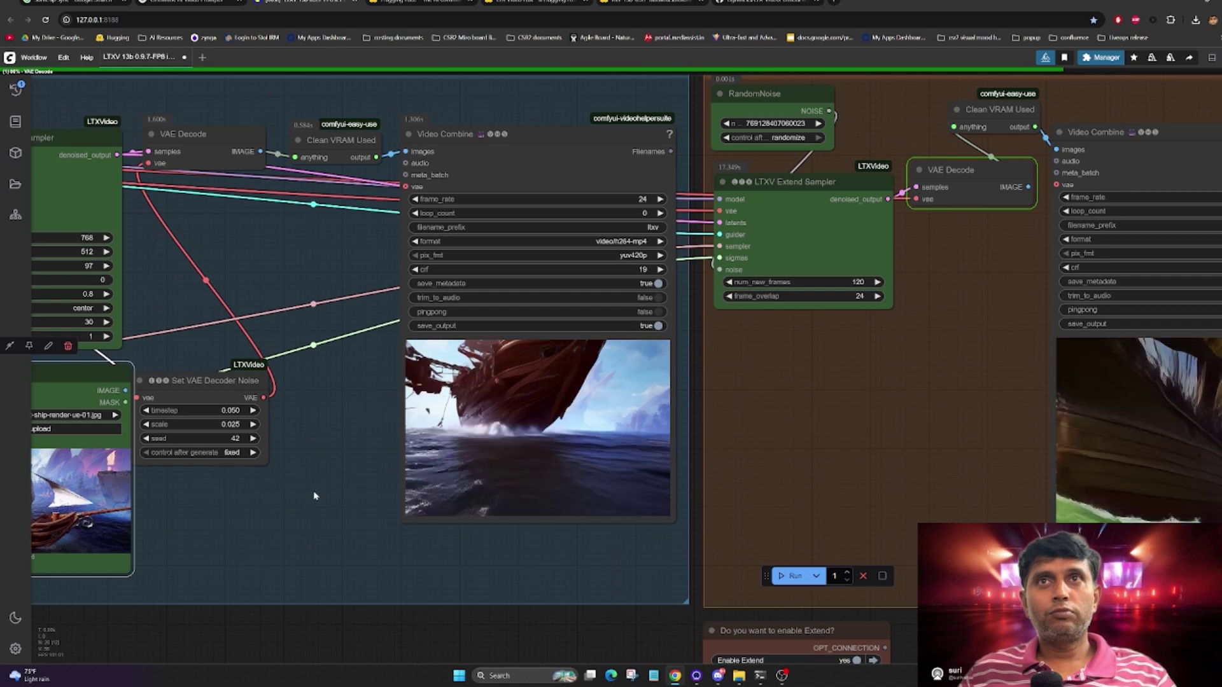
pyautogui.moveTo(434, 452); pyautogui.dragTo(329, 450)
pyautogui.moveTo(469, 466); pyautogui.dragTo(437, 464)
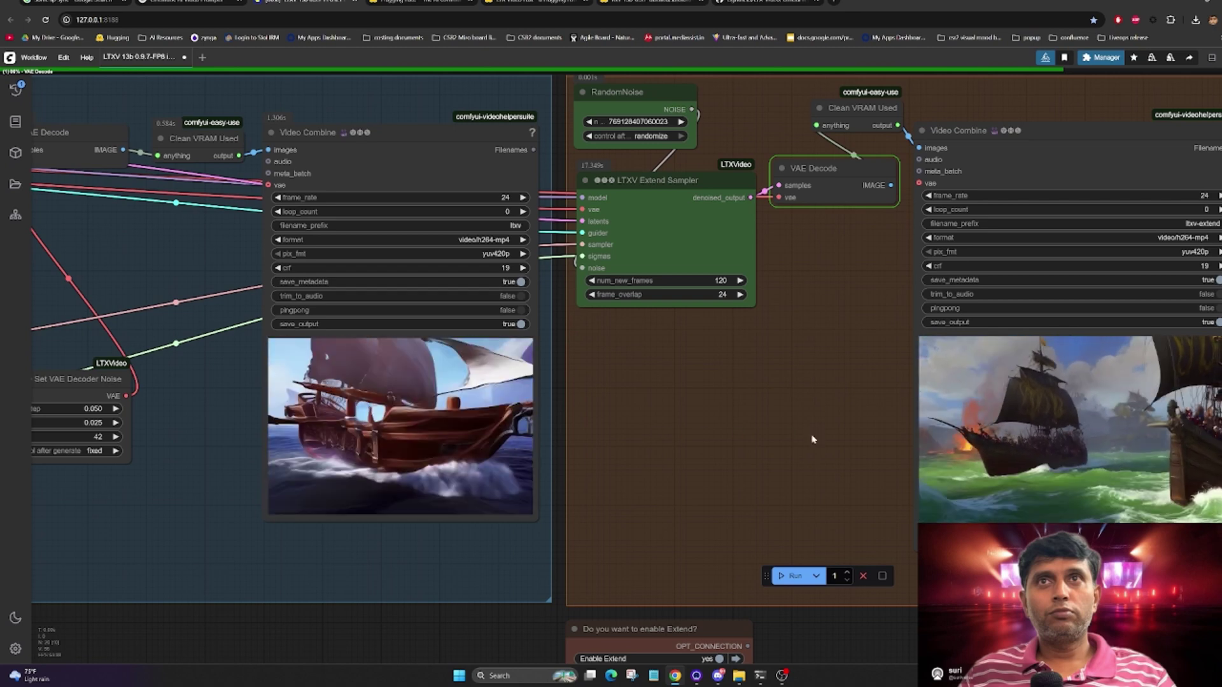
pyautogui.moveTo(658, 433); pyautogui.dragTo(812, 439)
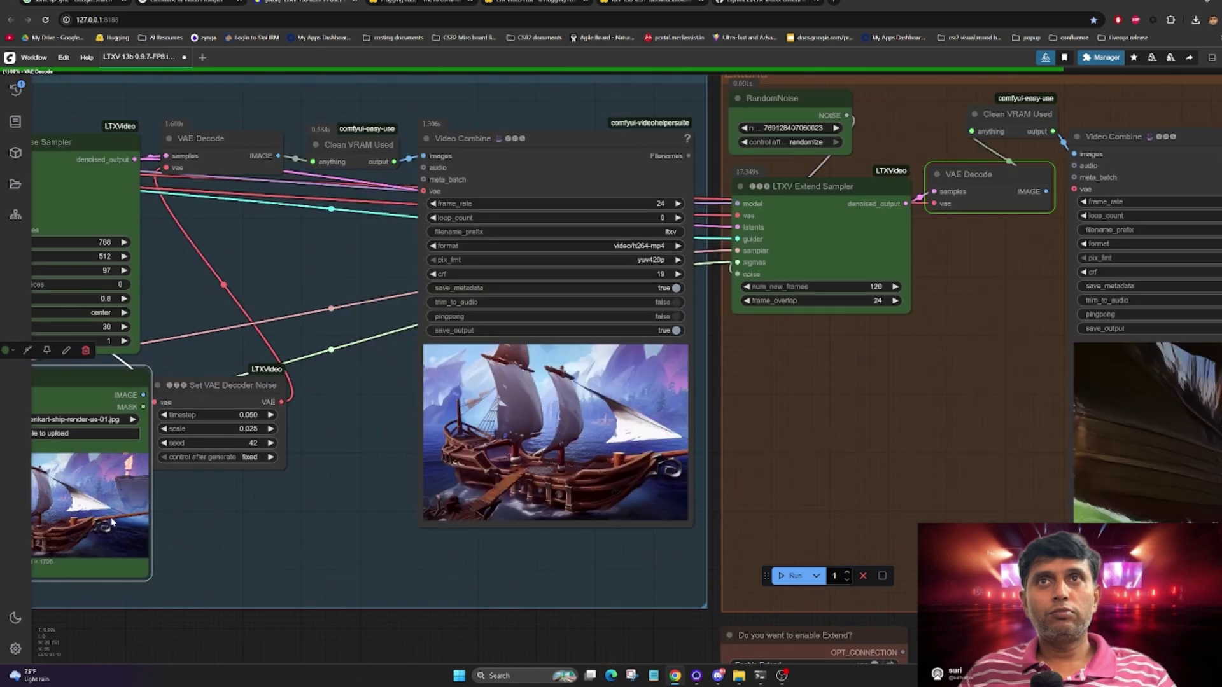
pyautogui.hscroll(-2, 1048, 401)
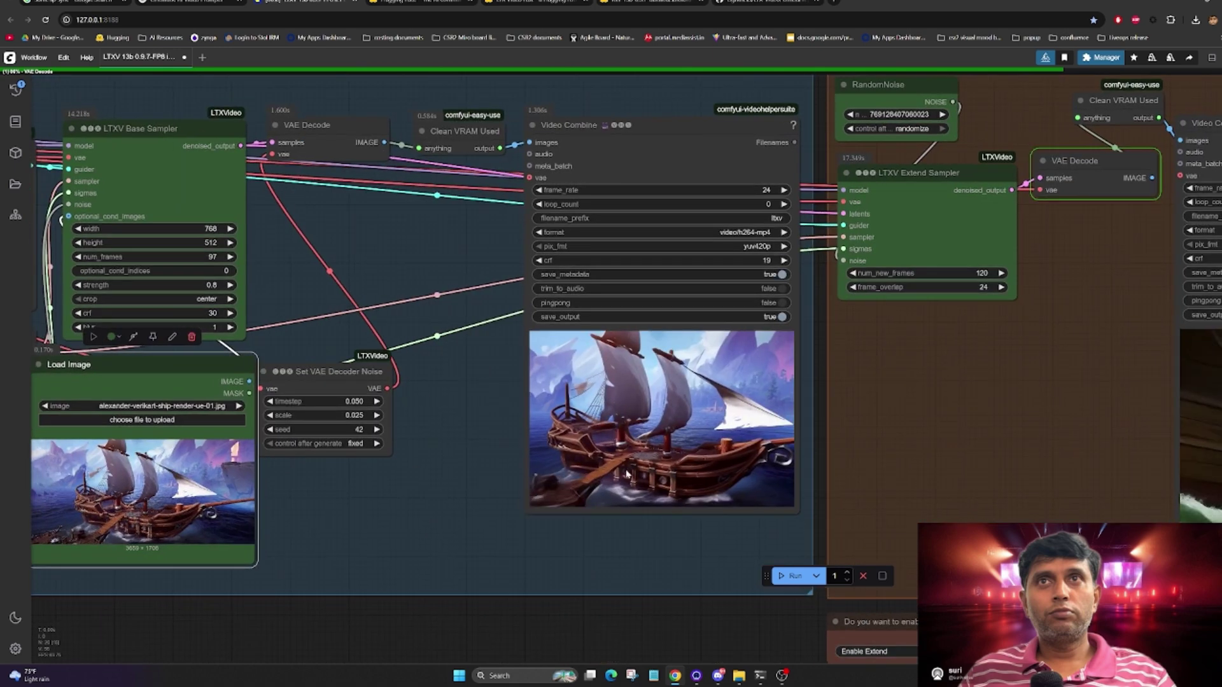
pyautogui.hscroll(-1, 933, 466)
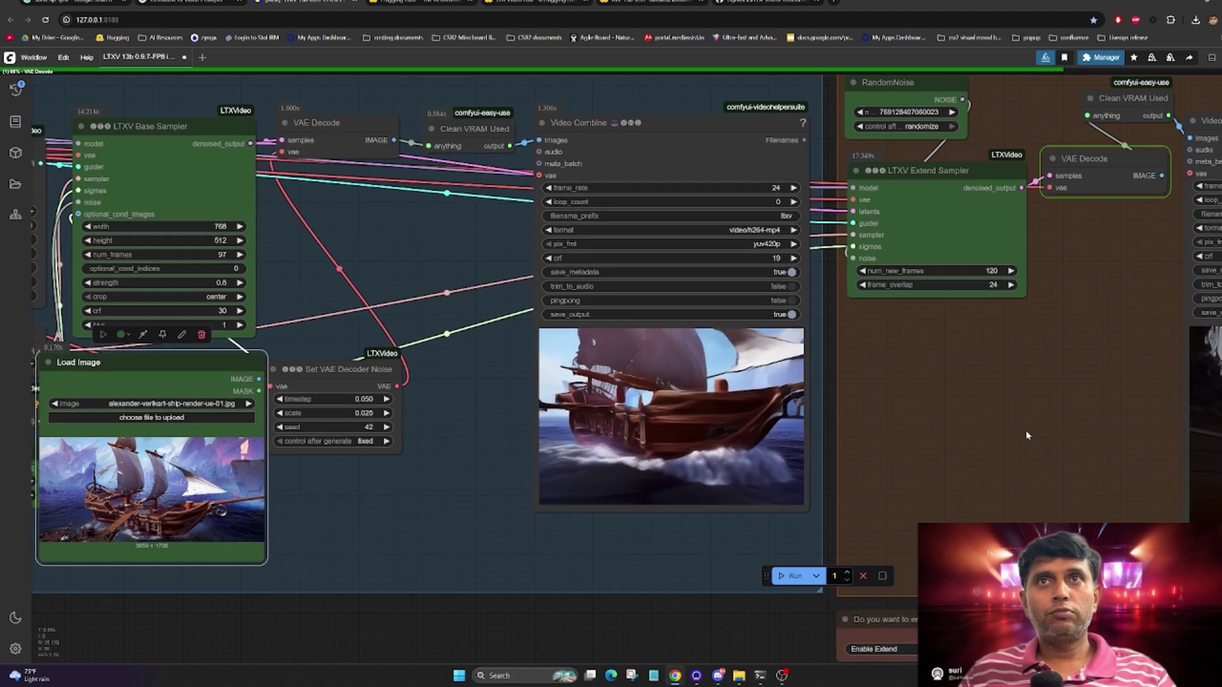
pyautogui.hscroll(2, 1026, 436)
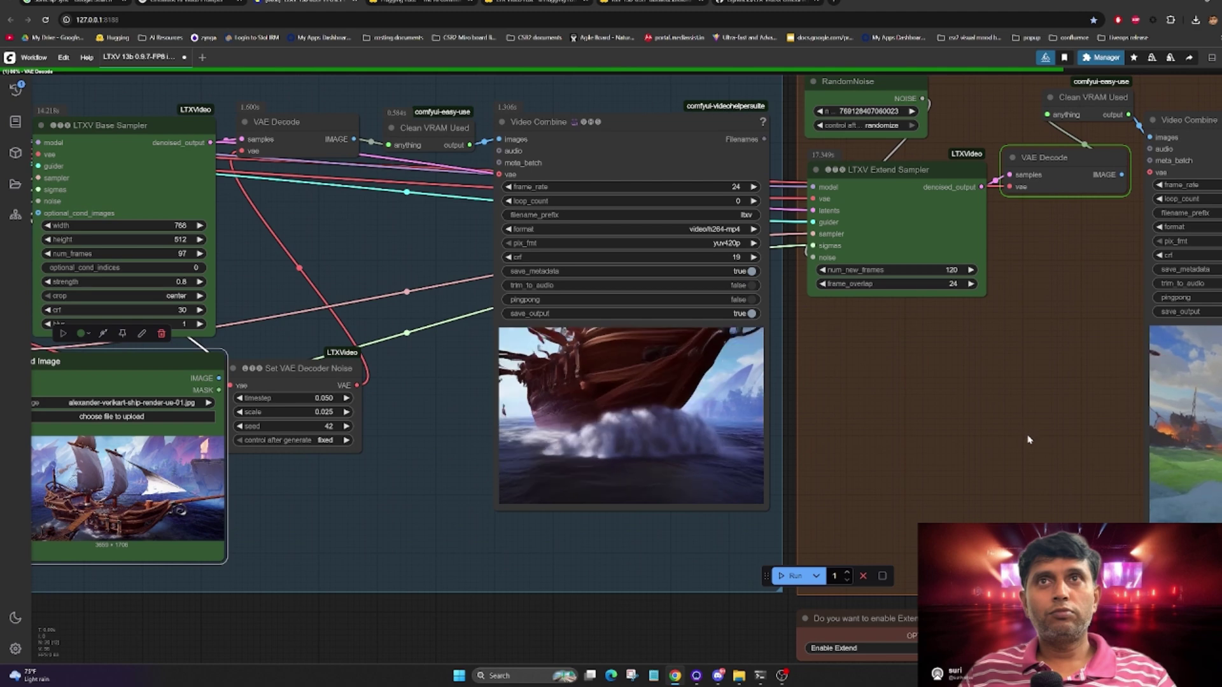
pyautogui.scroll(1, 1028, 439)
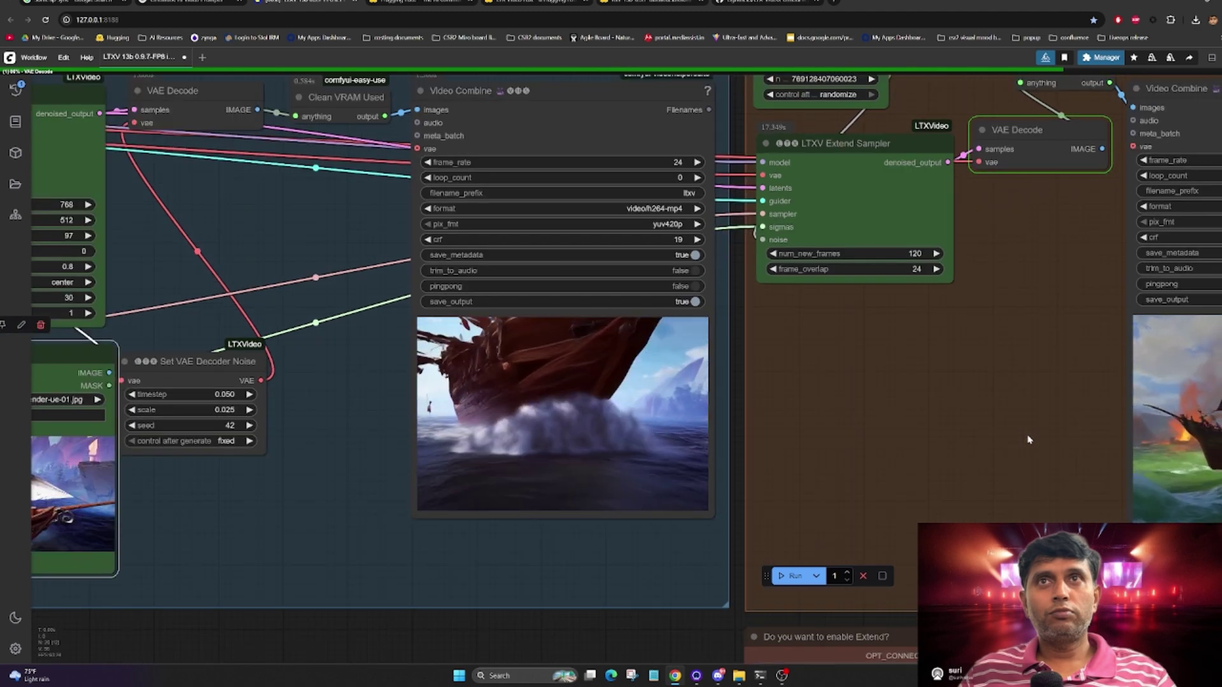
pyautogui.moveTo(935, 414); pyautogui.dragTo(861, 423)
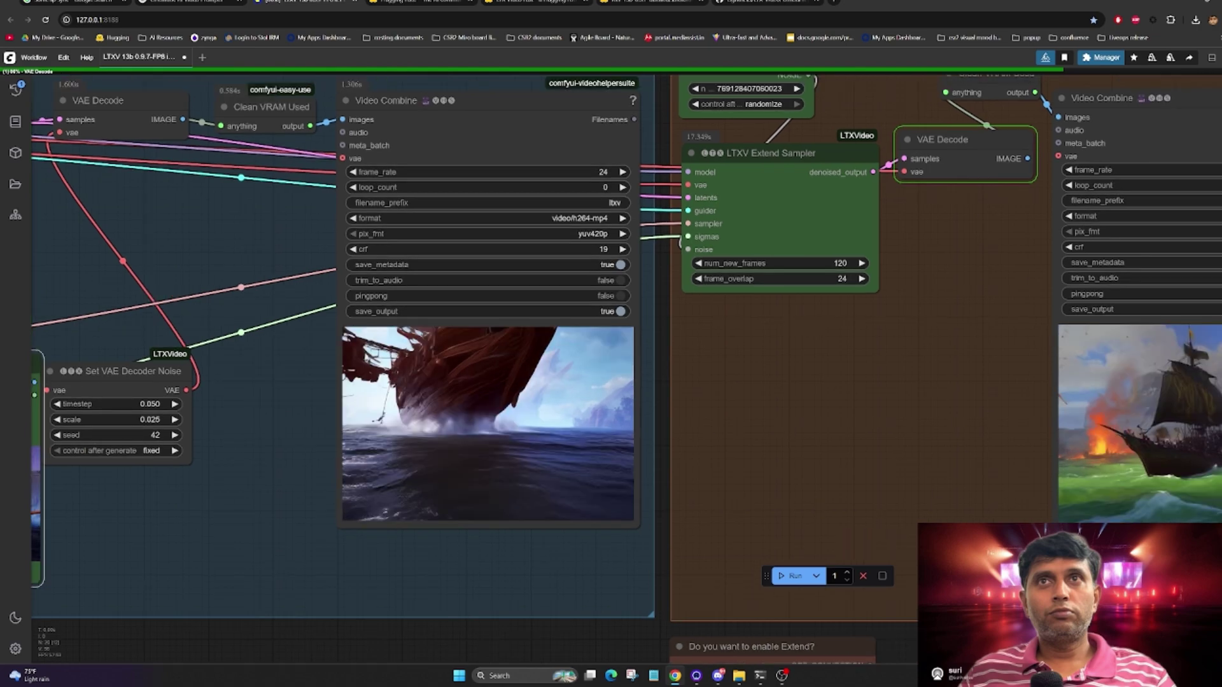
# Step: Shift the Extend group's Video Combine node slightly toward its VAE Decode node and leave it selected
pyautogui.scroll(-2, 1080, 618)
pyautogui.scroll(-1, 858, 492)
pyautogui.moveTo(858, 492); pyautogui.dragTo(740, 475)
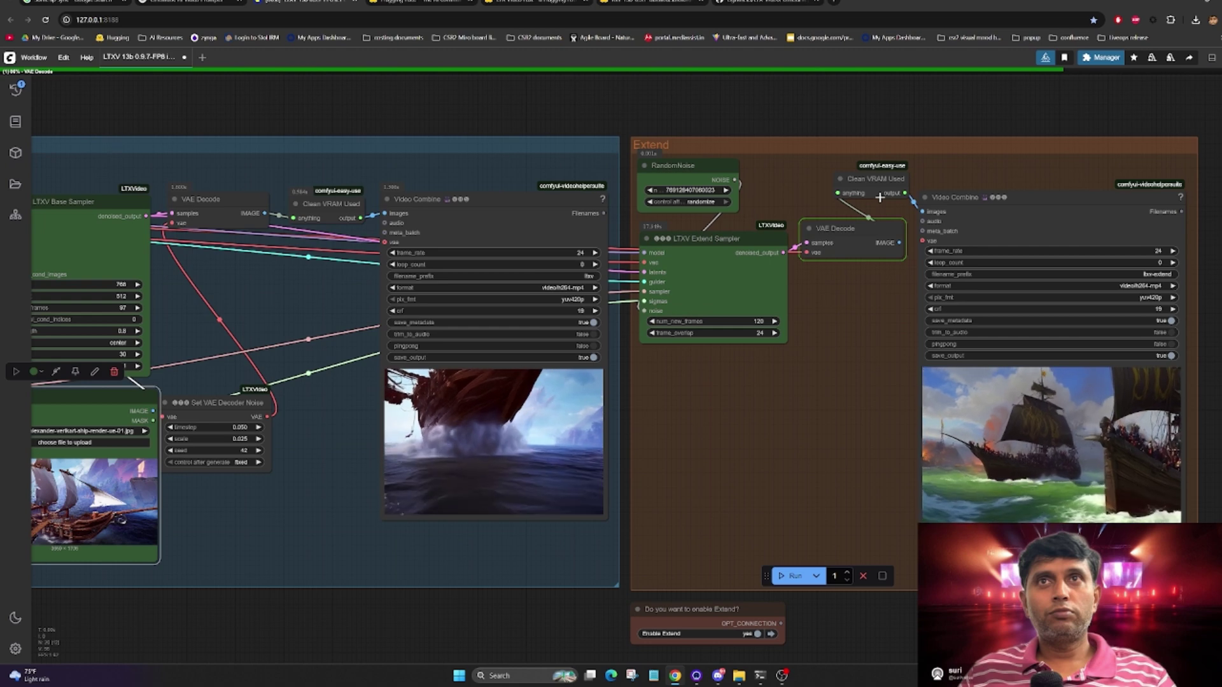
pyautogui.click(1059, 199)
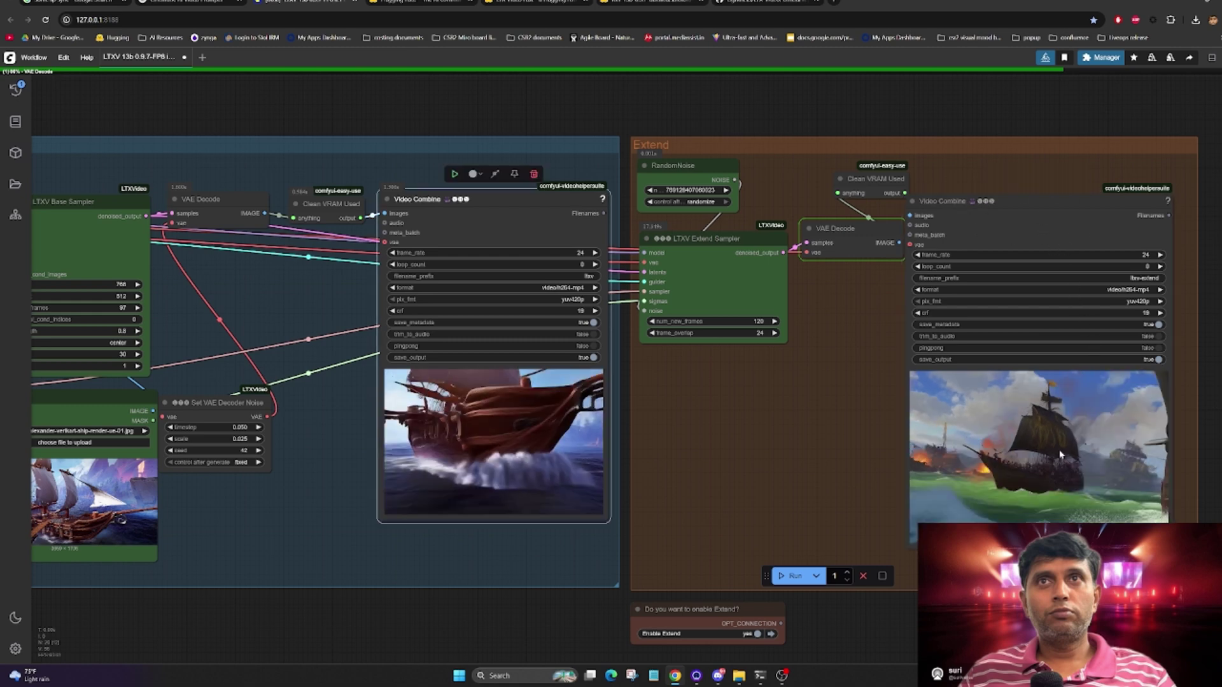
pyautogui.click(1054, 452)
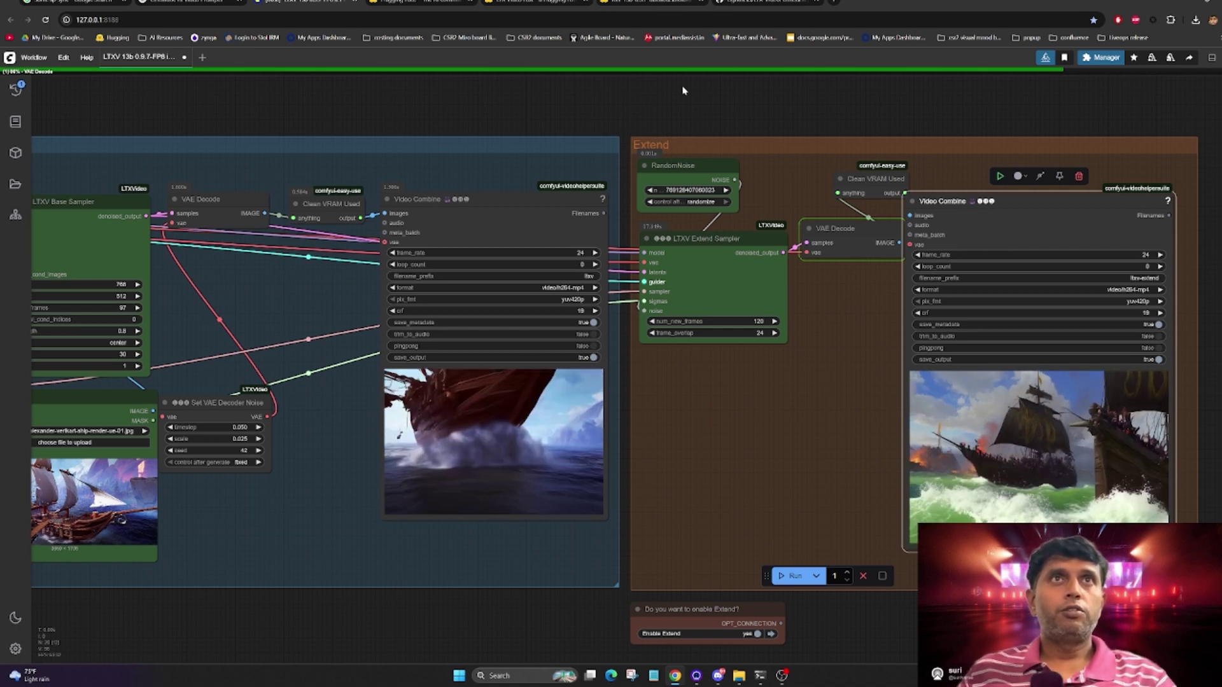
# Step: Switch to Hugging Face, open Lightricks' LTX-Video-0.9.7-distilled model from its organization page and look through the model card
pyautogui.click(668, 2)
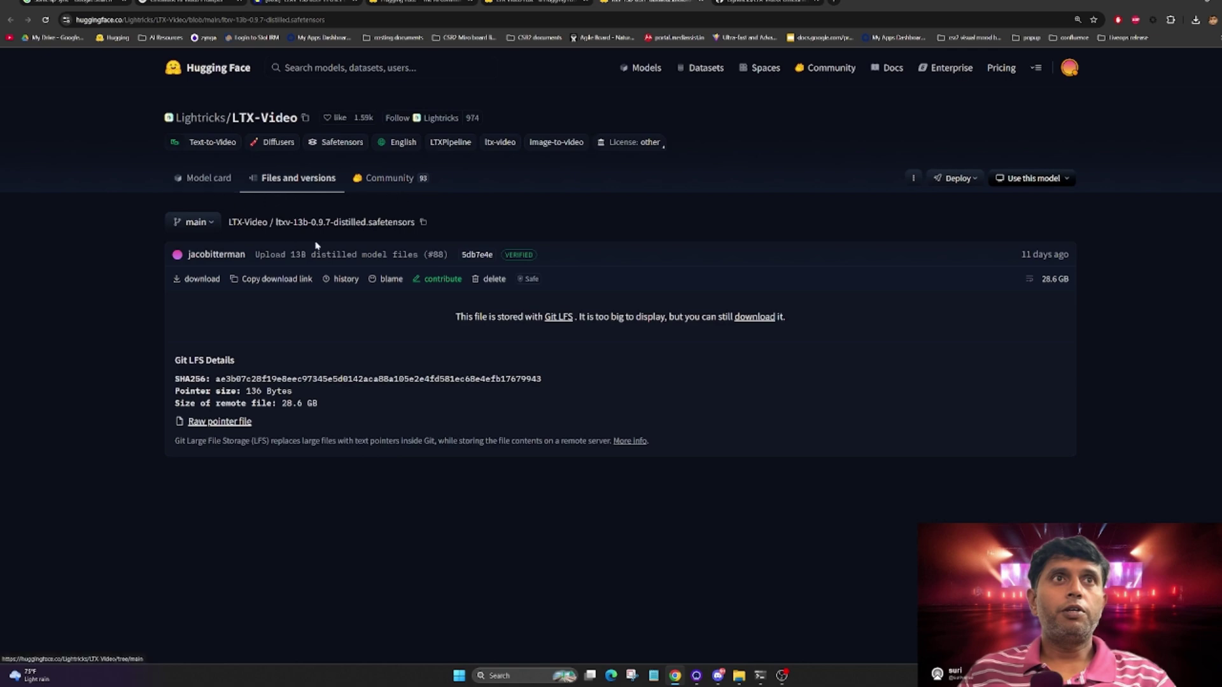
pyautogui.click(210, 118)
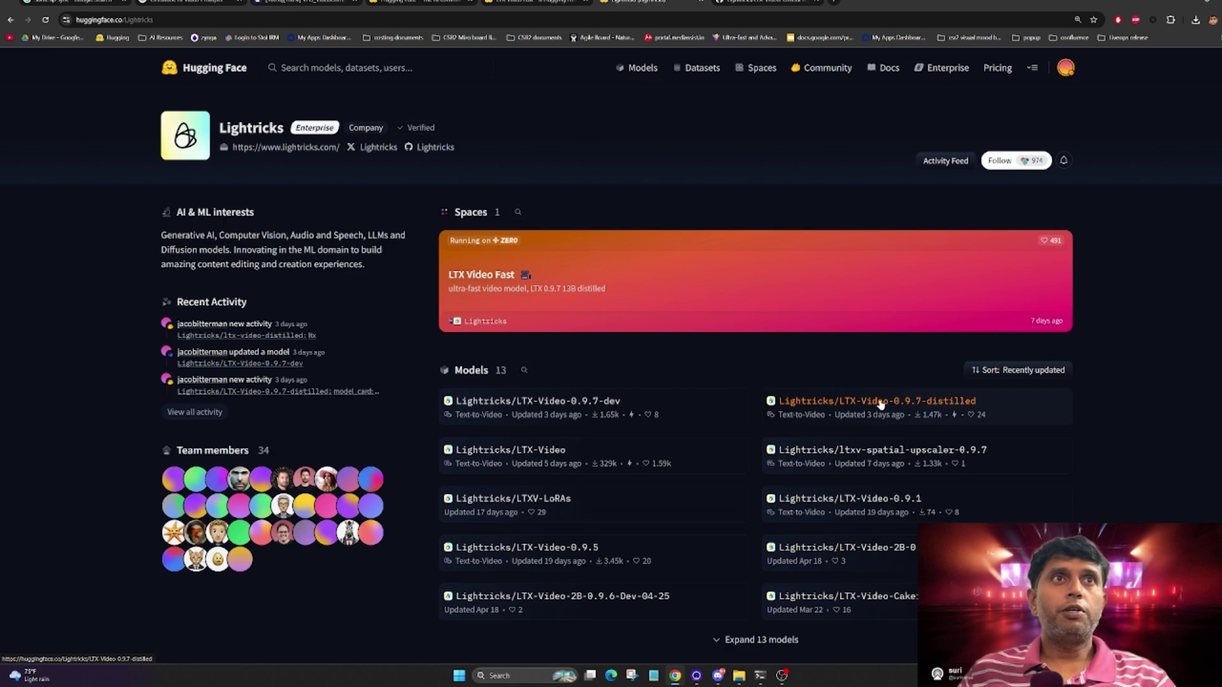
pyautogui.click(914, 410)
pyautogui.scroll(-2, 530, 450)
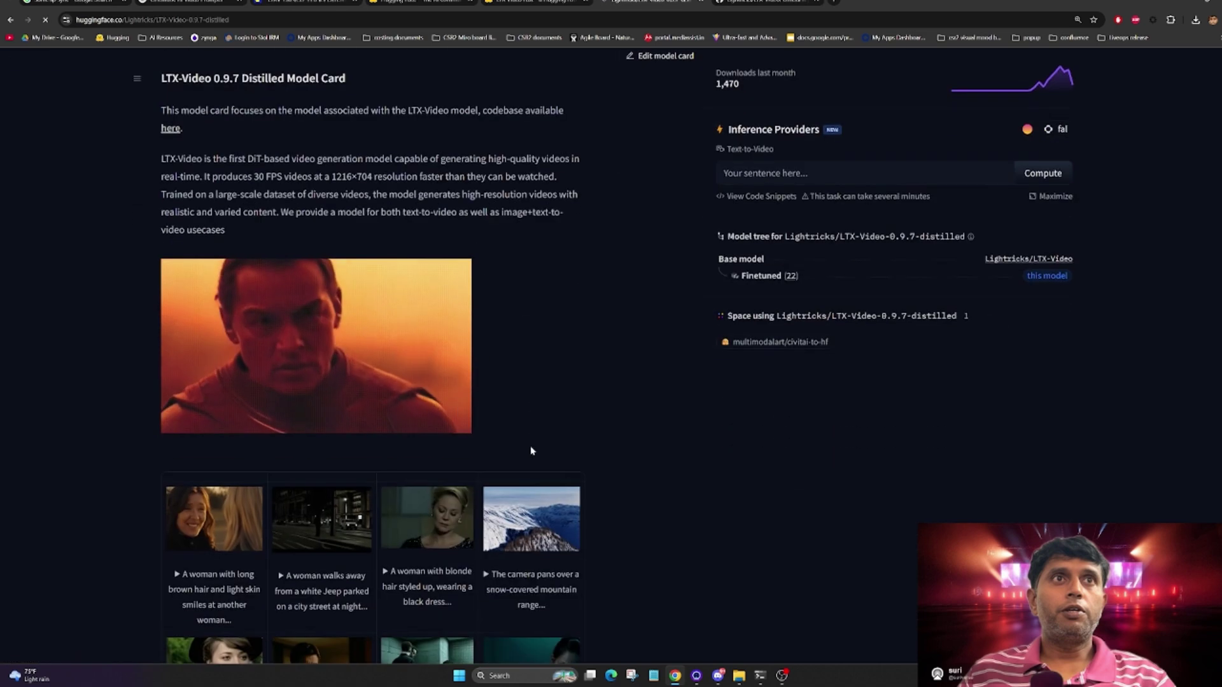
pyautogui.scroll(2, 505, 444)
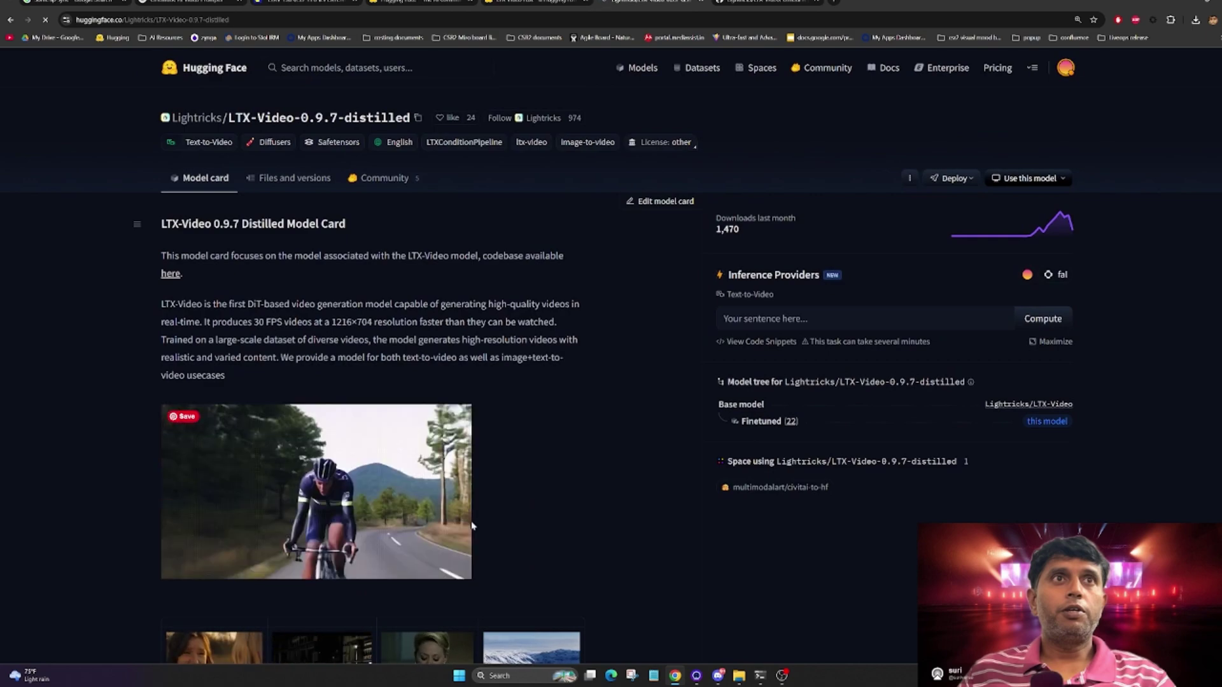
pyautogui.scroll(-4, 433, 522)
pyautogui.scroll(-5, 432, 521)
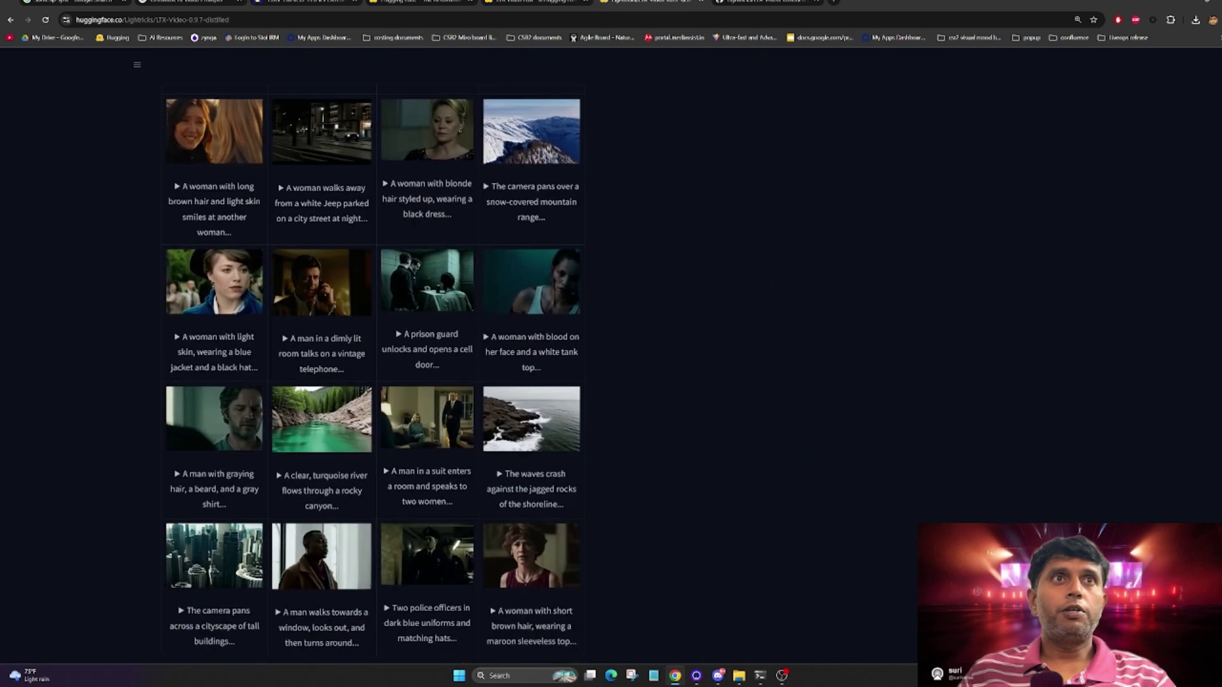
pyautogui.scroll(2, 240, 404)
# Step: Look through the file list of the Lightricks/LTX-Video repository for the ltxv-13b-0.9.7 dev, distilled and fp8 models
pyautogui.scroll(-4, 437, 469)
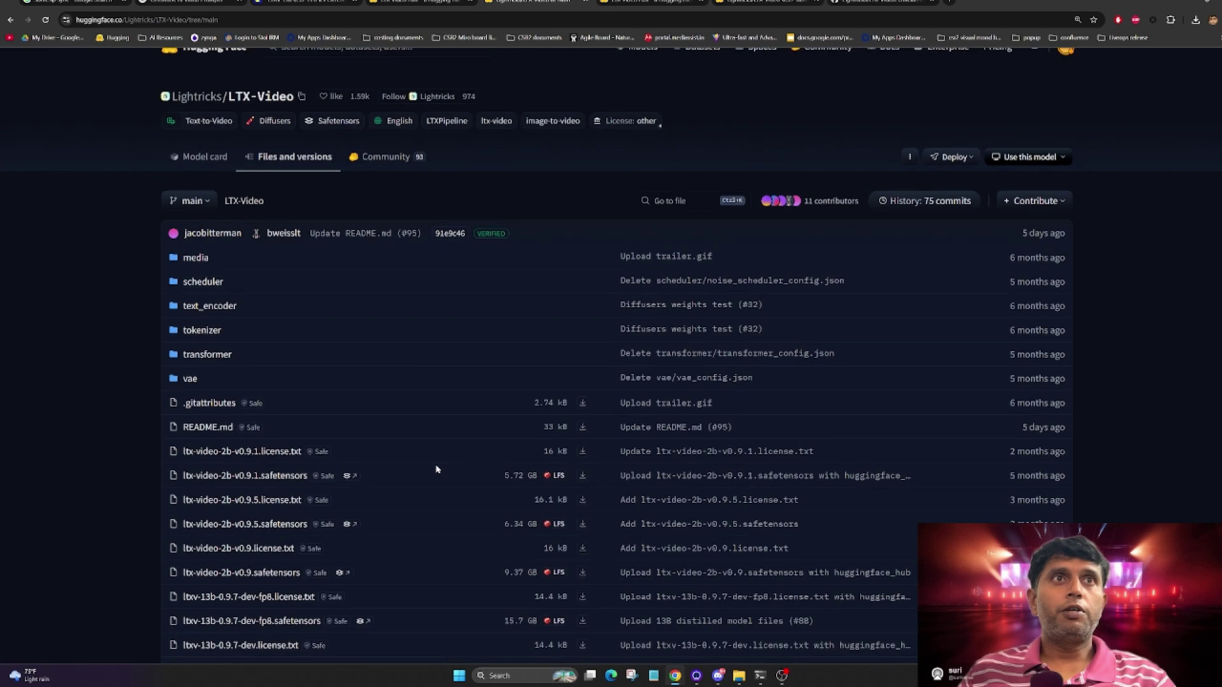
pyautogui.scroll(-3, 329, 494)
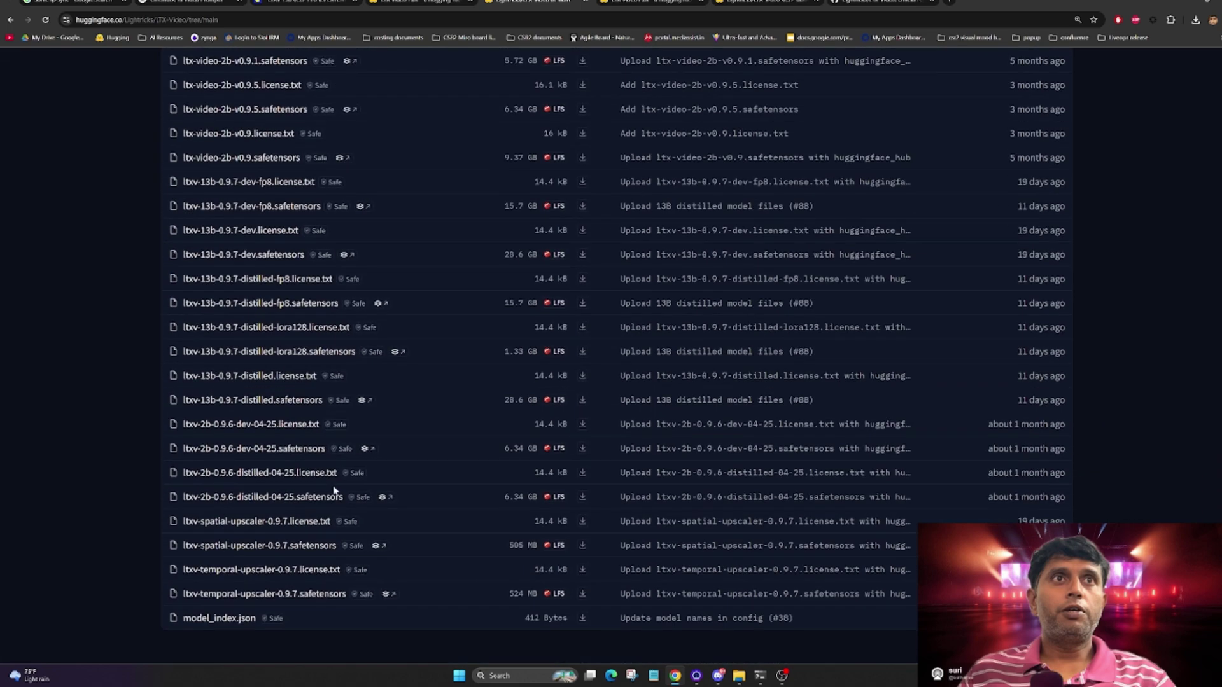
pyautogui.scroll(5, 337, 491)
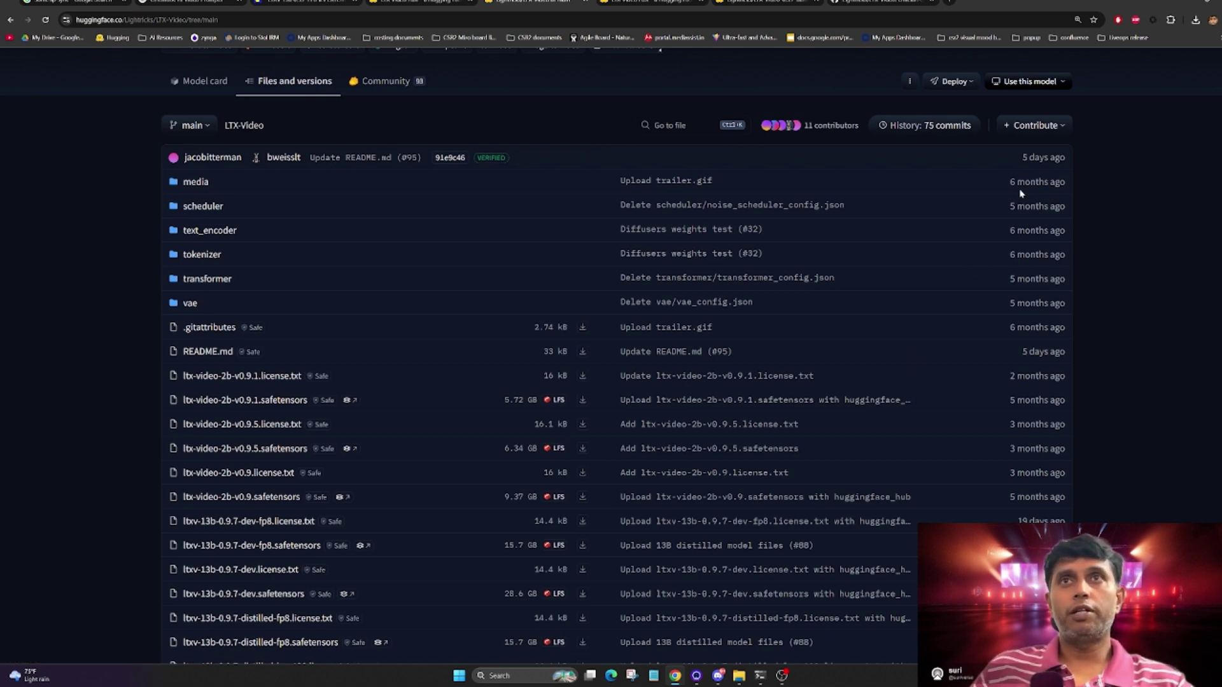
pyautogui.scroll(-3, 804, 364)
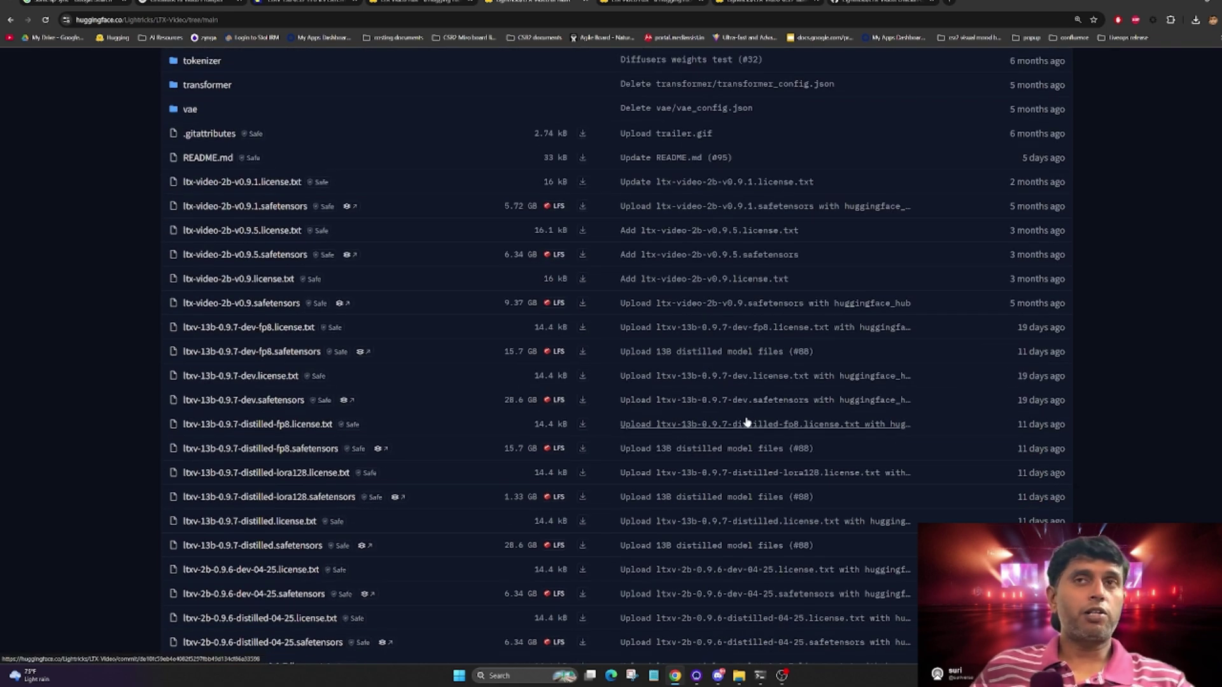
pyautogui.scroll(1, 747, 414)
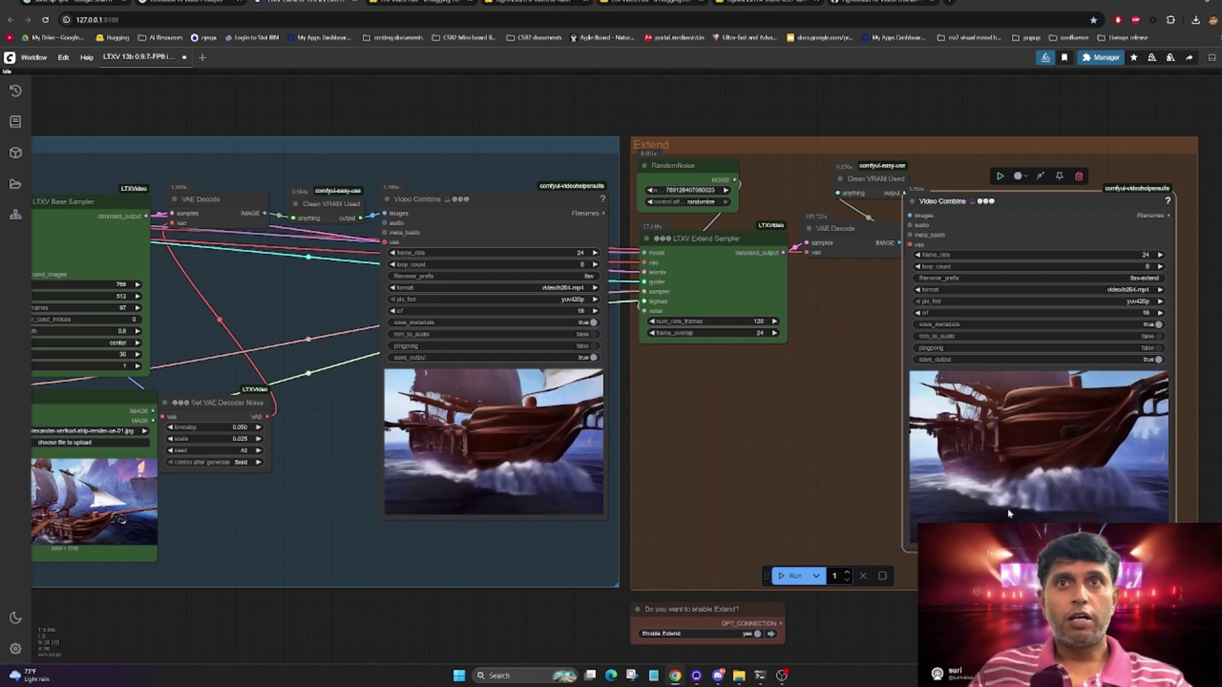
# Step: Return to ComfyUI and examine the extended ship video in the Extend group's Video Combine preview at close range
pyautogui.moveTo(1034, 474); pyautogui.dragTo(785, 458)
pyautogui.scroll(12, 786, 458)
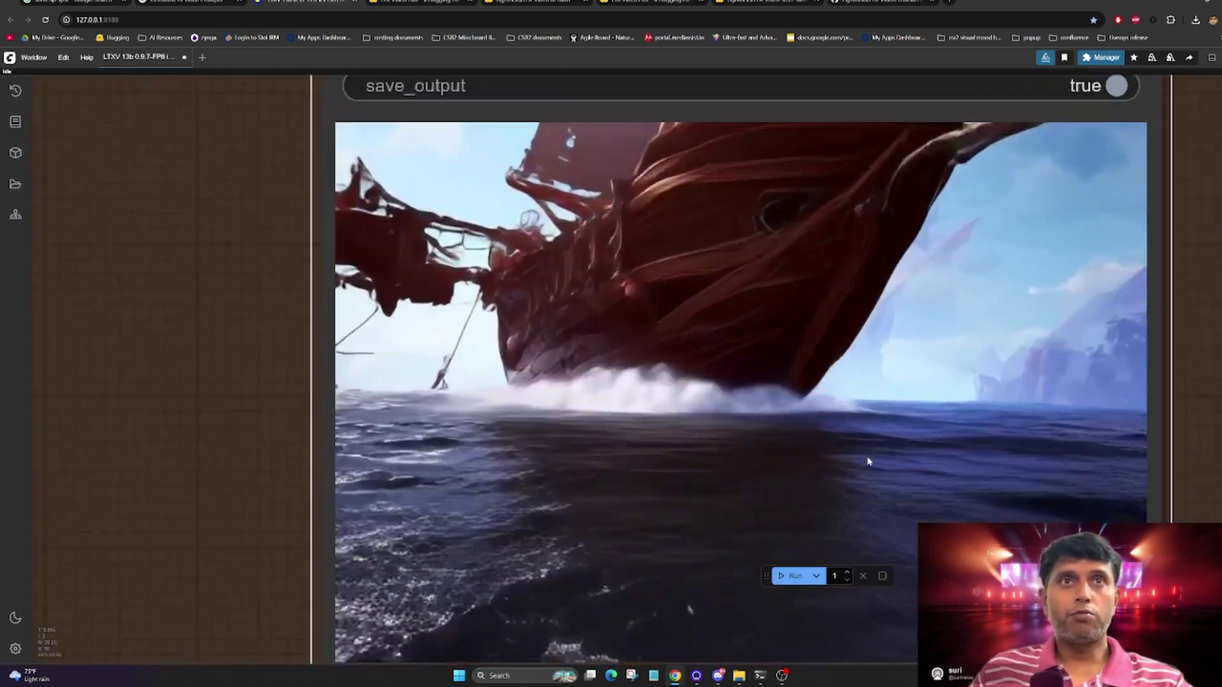
pyautogui.scroll(1, 867, 461)
pyautogui.moveTo(945, 455); pyautogui.dragTo(821, 469)
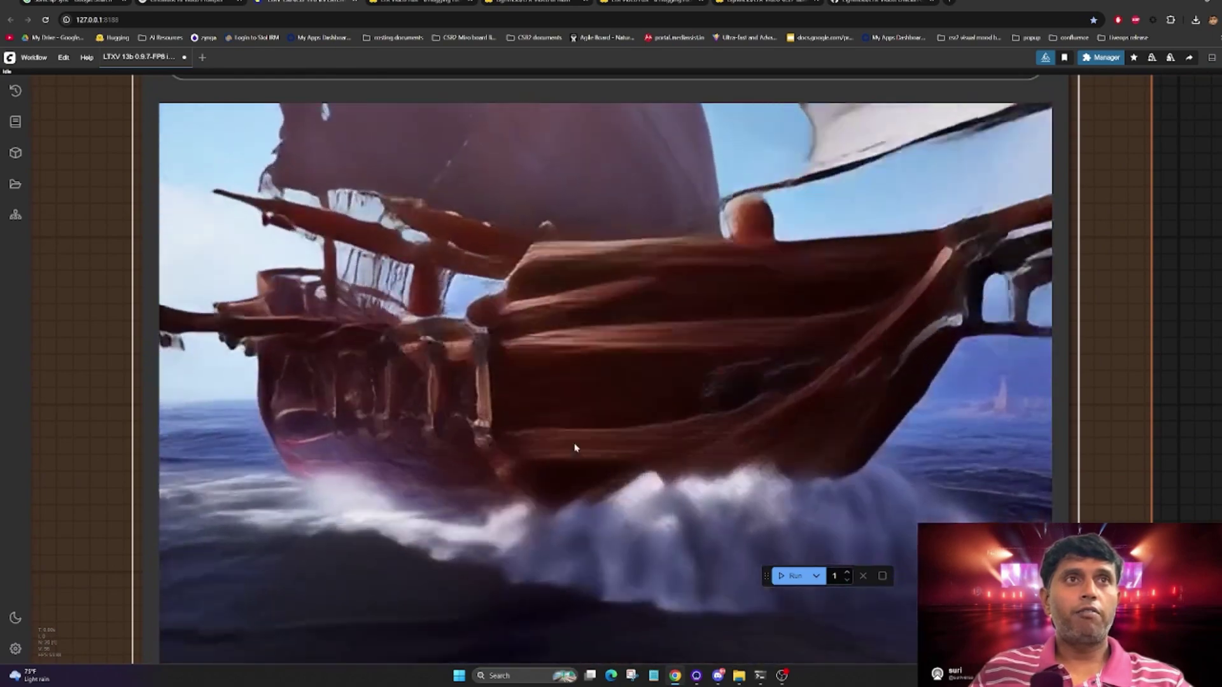
pyautogui.scroll(-4, 605, 494)
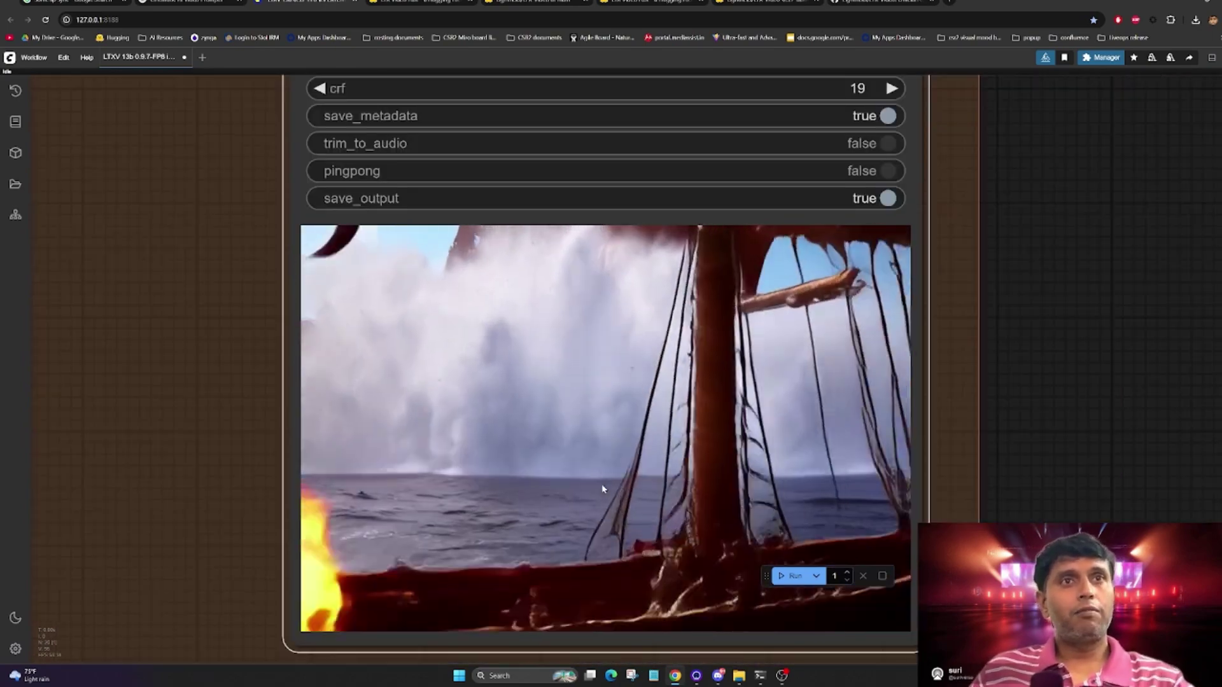
pyautogui.scroll(-3, 603, 489)
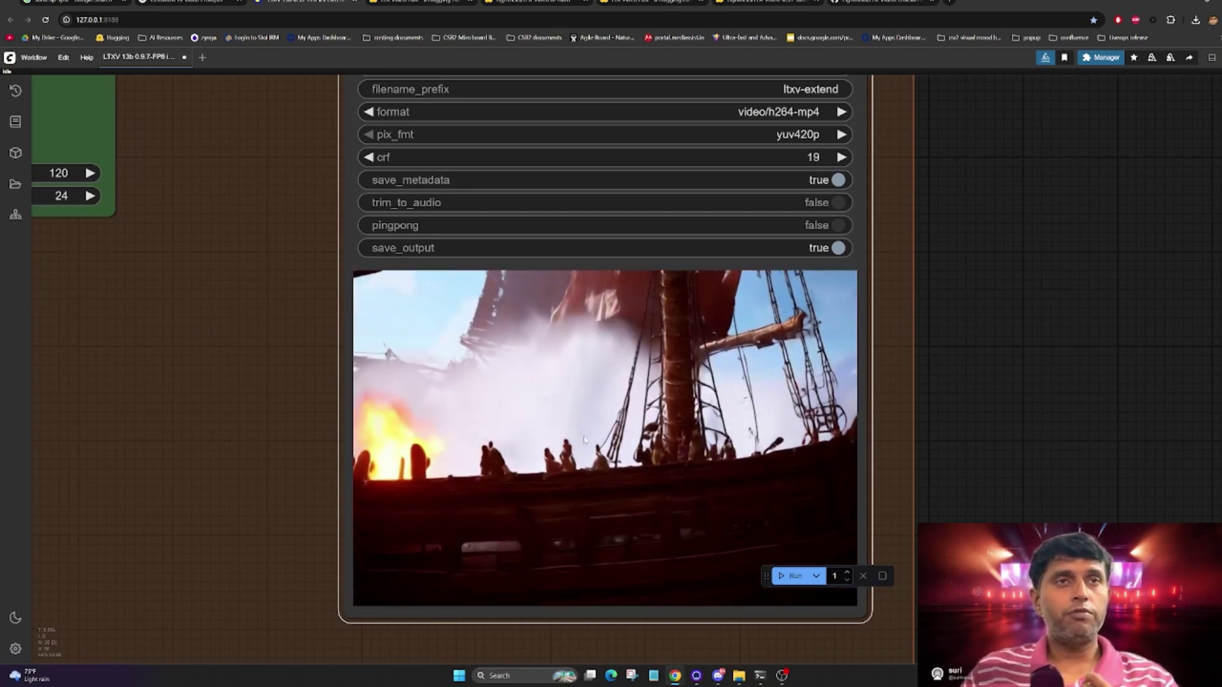
pyautogui.moveTo(600, 464); pyautogui.dragTo(679, 471)
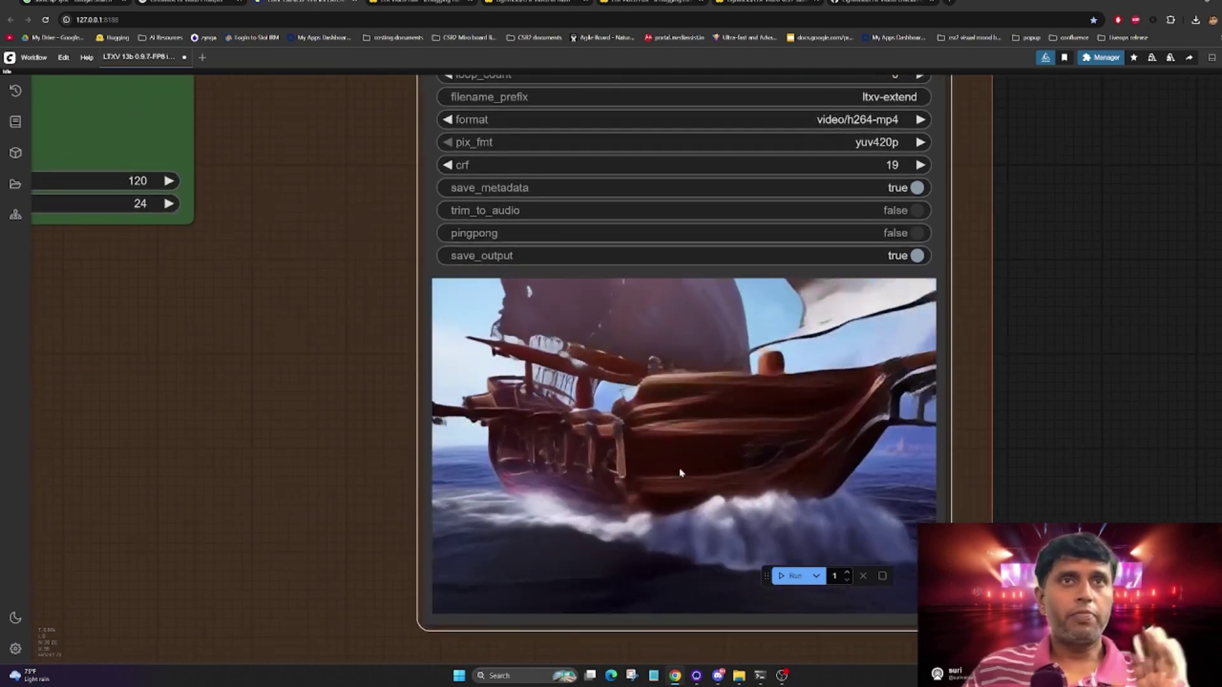
pyautogui.scroll(2, 714, 402)
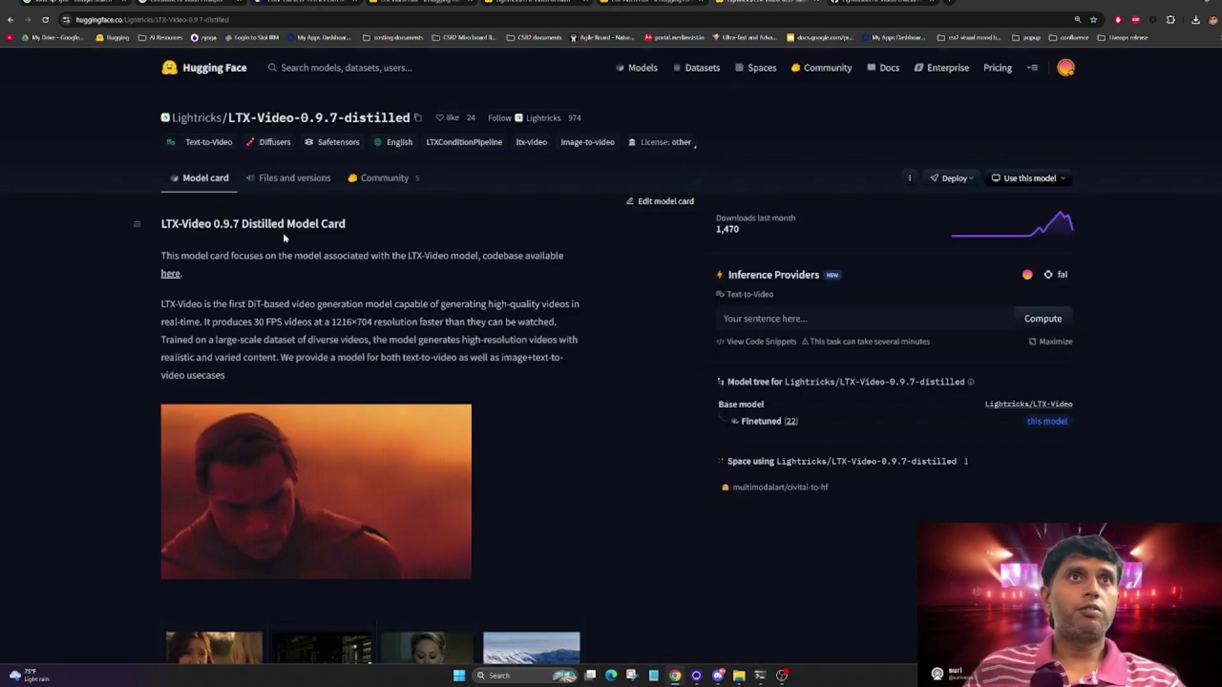
# Step: Switch to the Lightricks/LTX-Video file list on Hugging Face and examine the 0.9.7 dev, distilled, fp8, LoRA and upscaler files
pyautogui.click(299, 178)
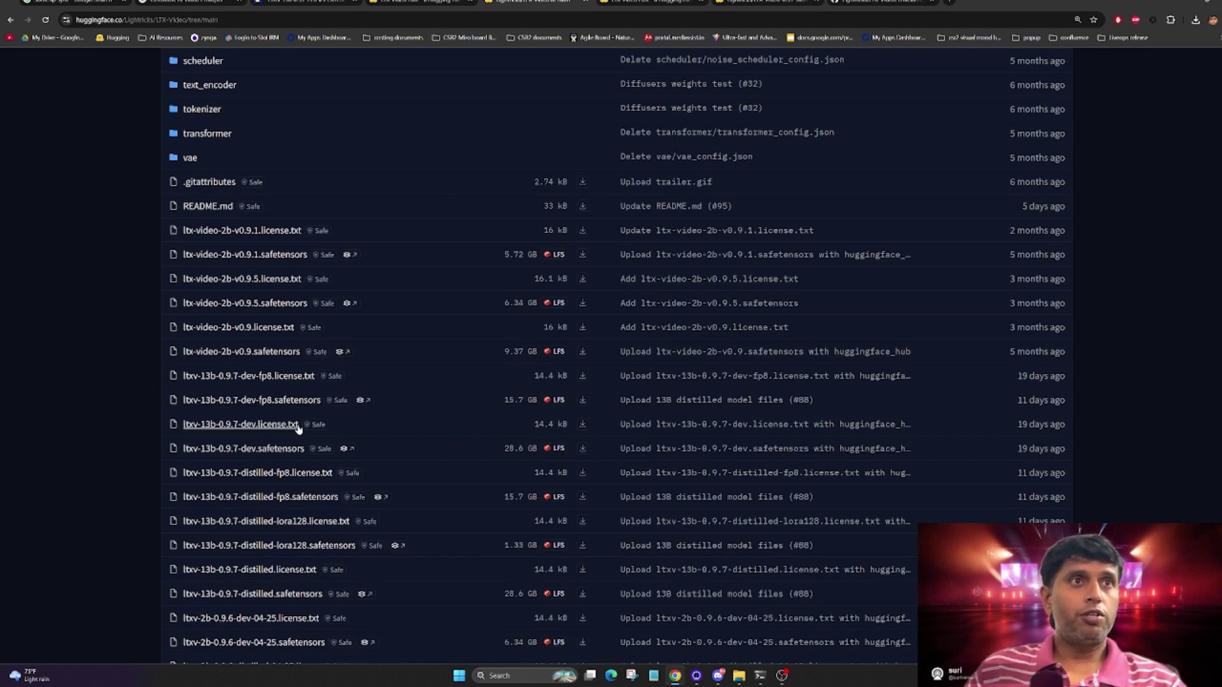
pyautogui.scroll(-2, 250, 457)
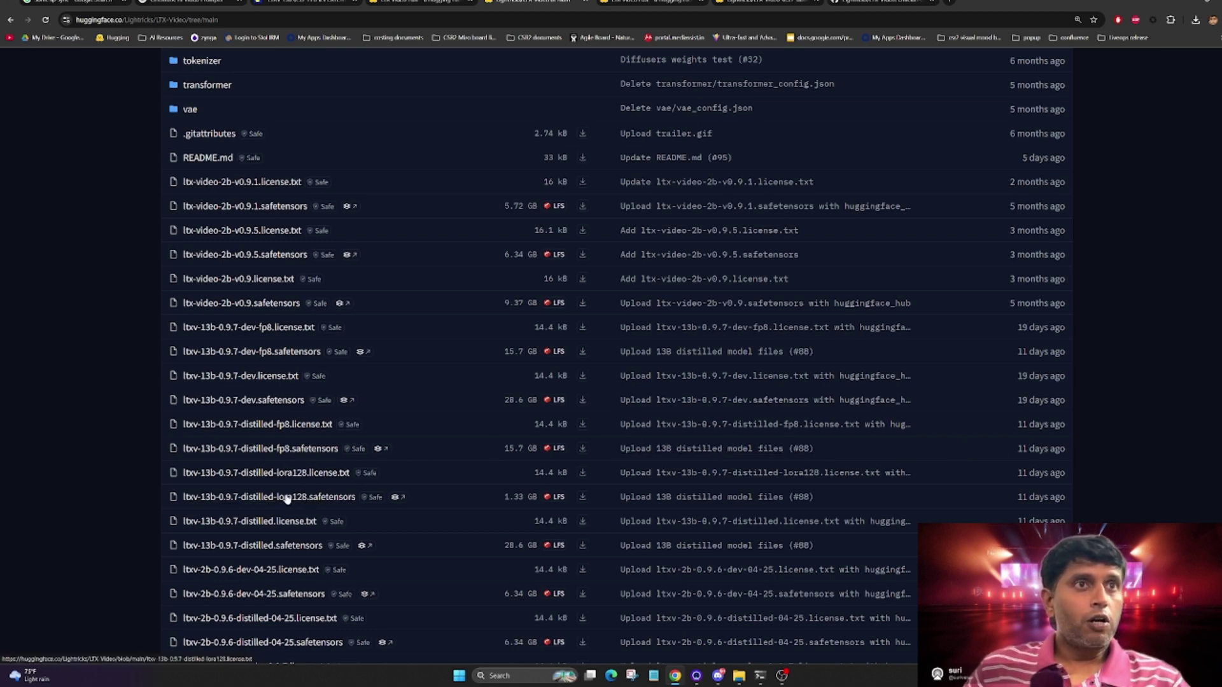
pyautogui.scroll(-1, 333, 550)
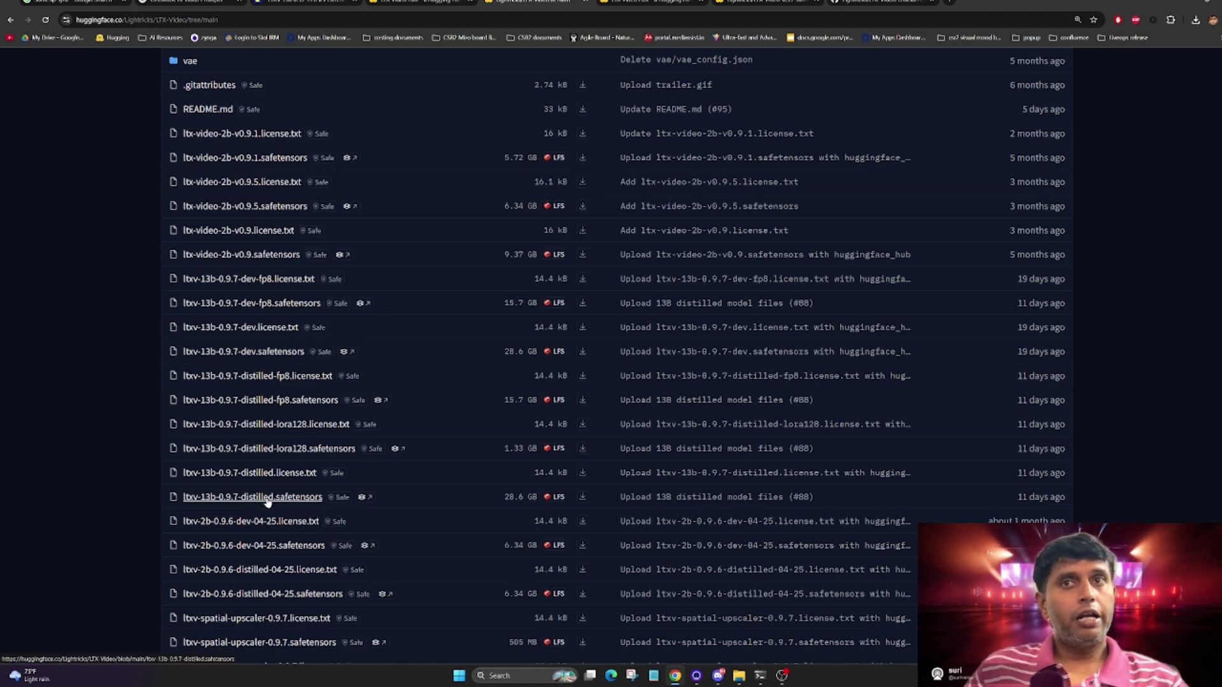
pyautogui.scroll(-3, 321, 506)
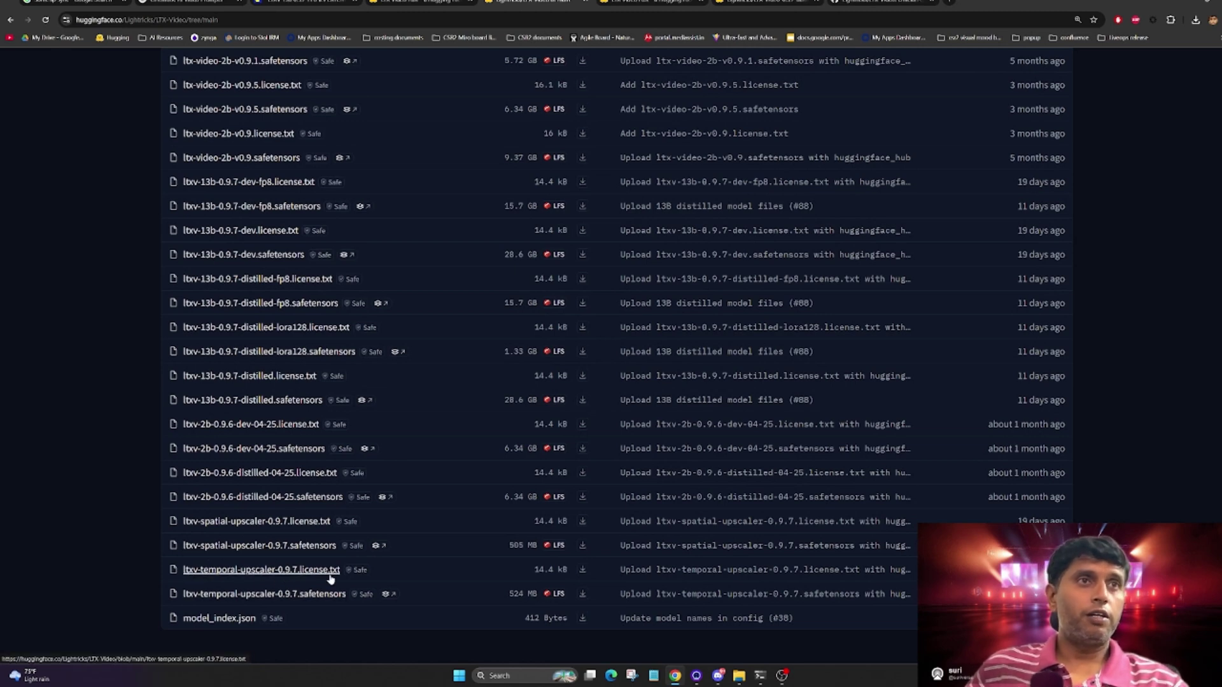
pyautogui.scroll(2, 266, 479)
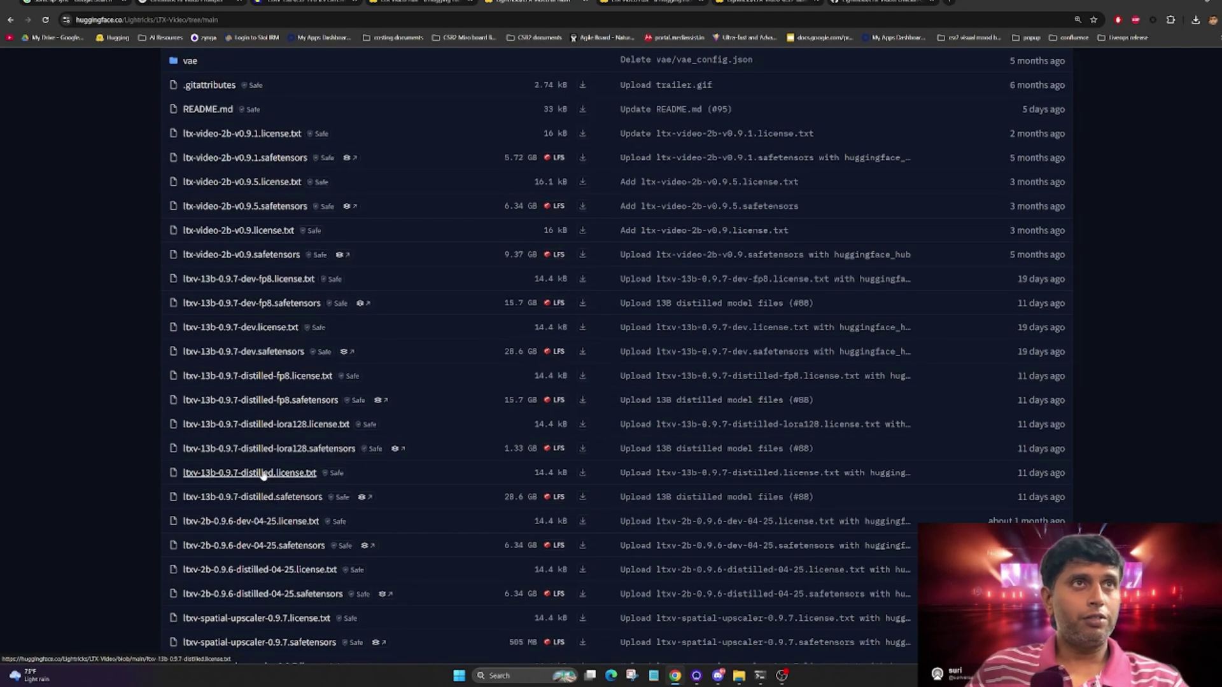
pyautogui.scroll(6, 346, 471)
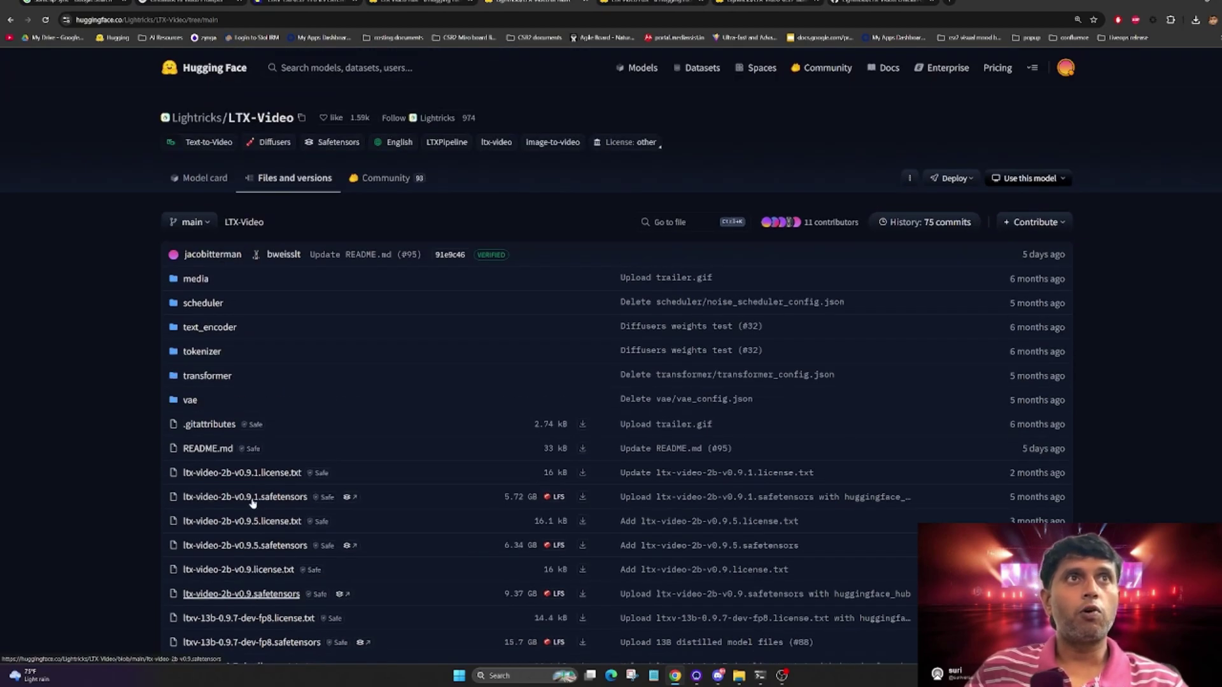
# Step: Open the LTX-Video GitHub repository from the ltx-video-distilled Space and read its README introduction, examples and 0.9.7 release notes
pyautogui.click(404, 3)
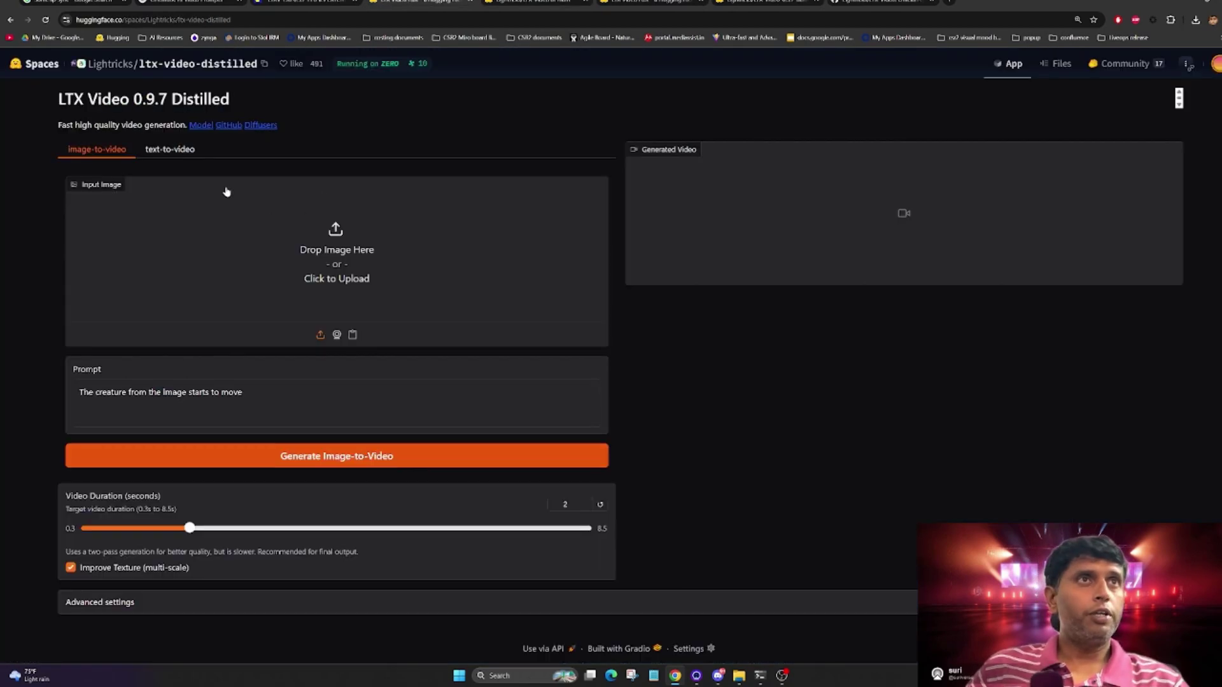
pyautogui.click(233, 126)
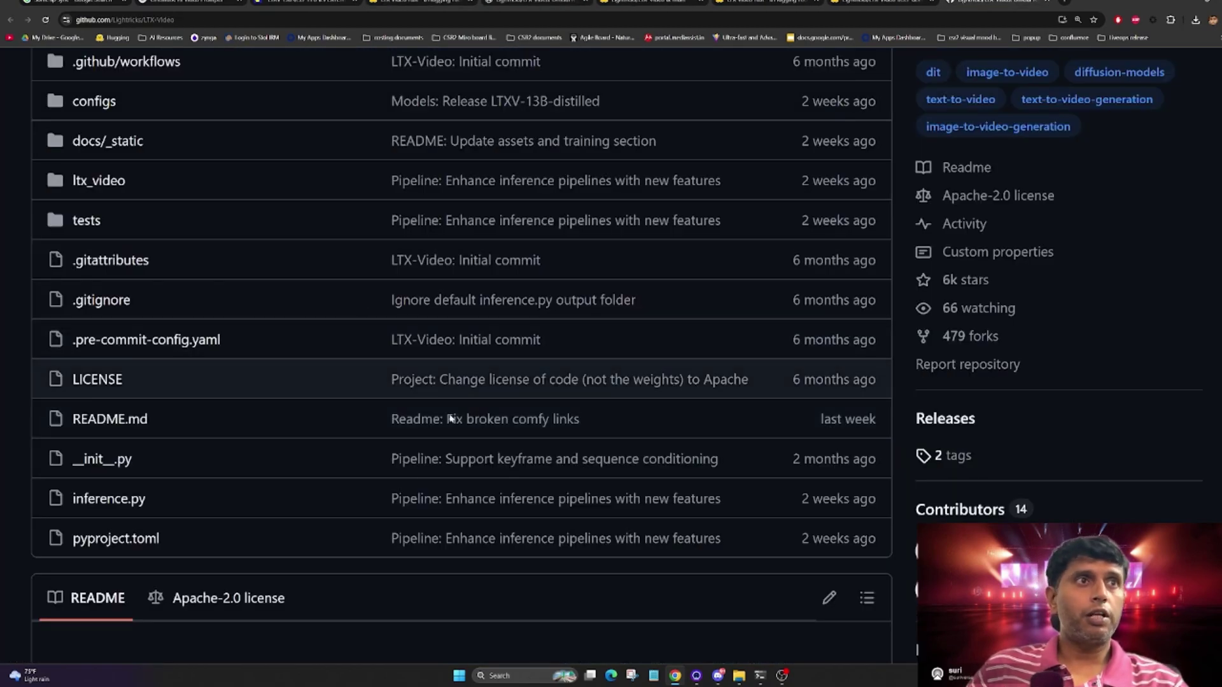
pyautogui.scroll(-3, 452, 507)
pyautogui.scroll(-5, 451, 506)
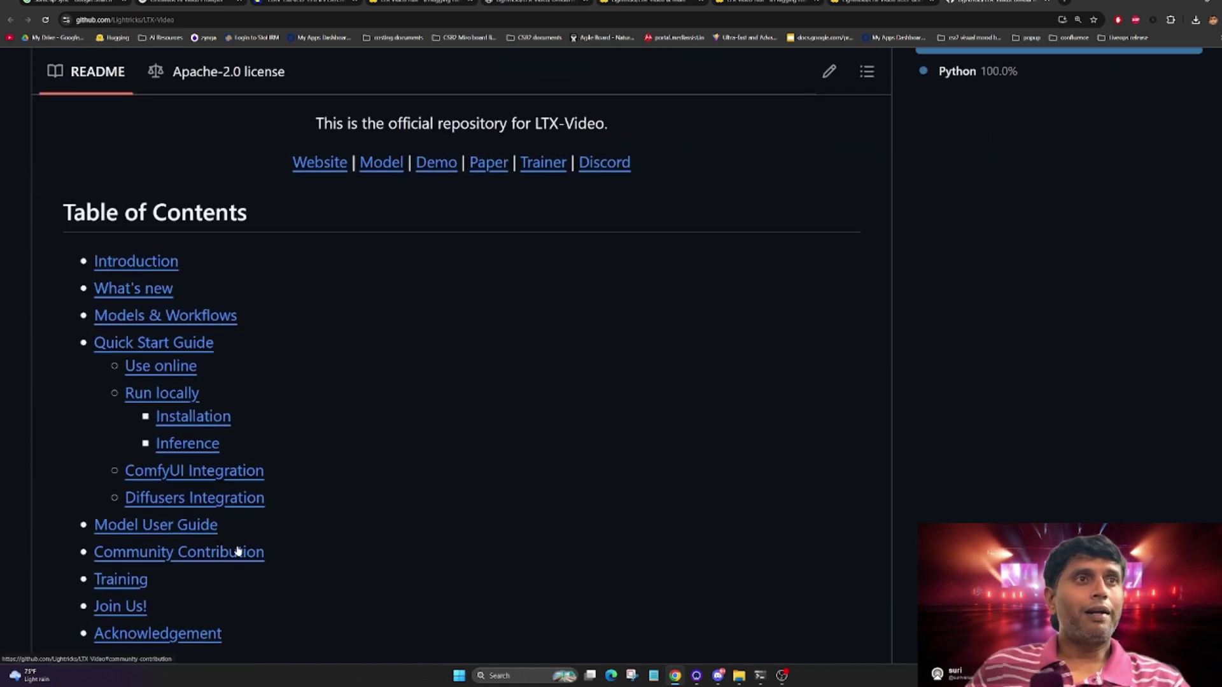
pyautogui.click(140, 259)
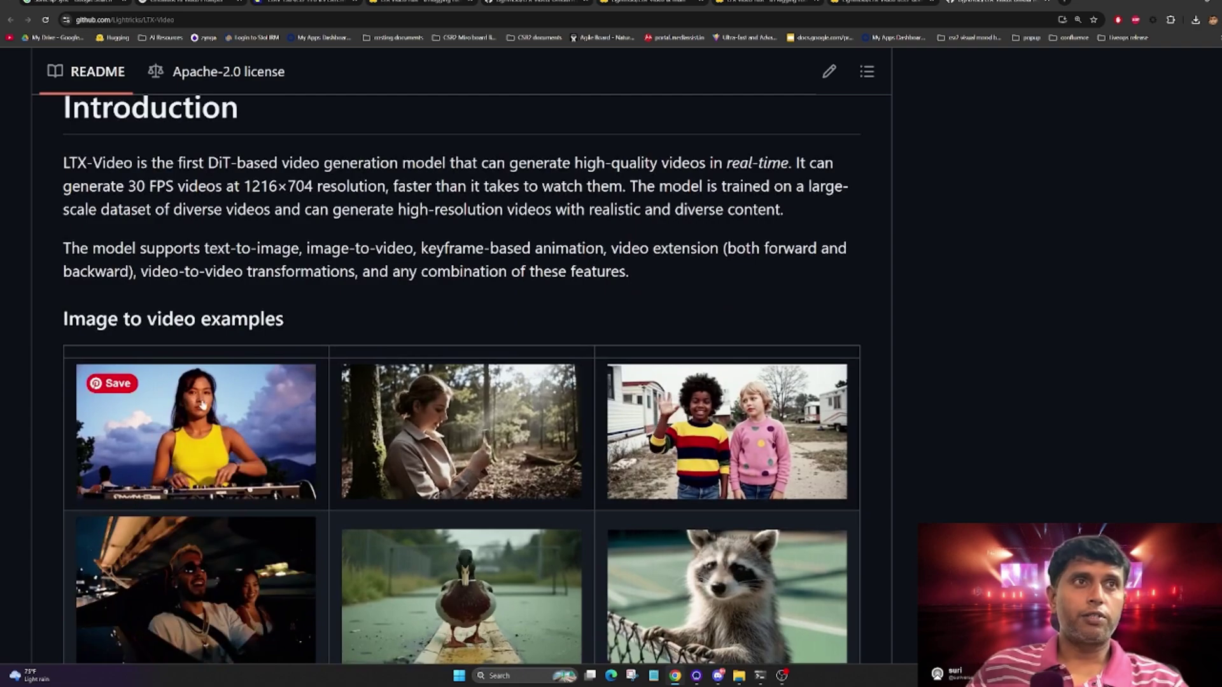
pyautogui.scroll(-8, 542, 464)
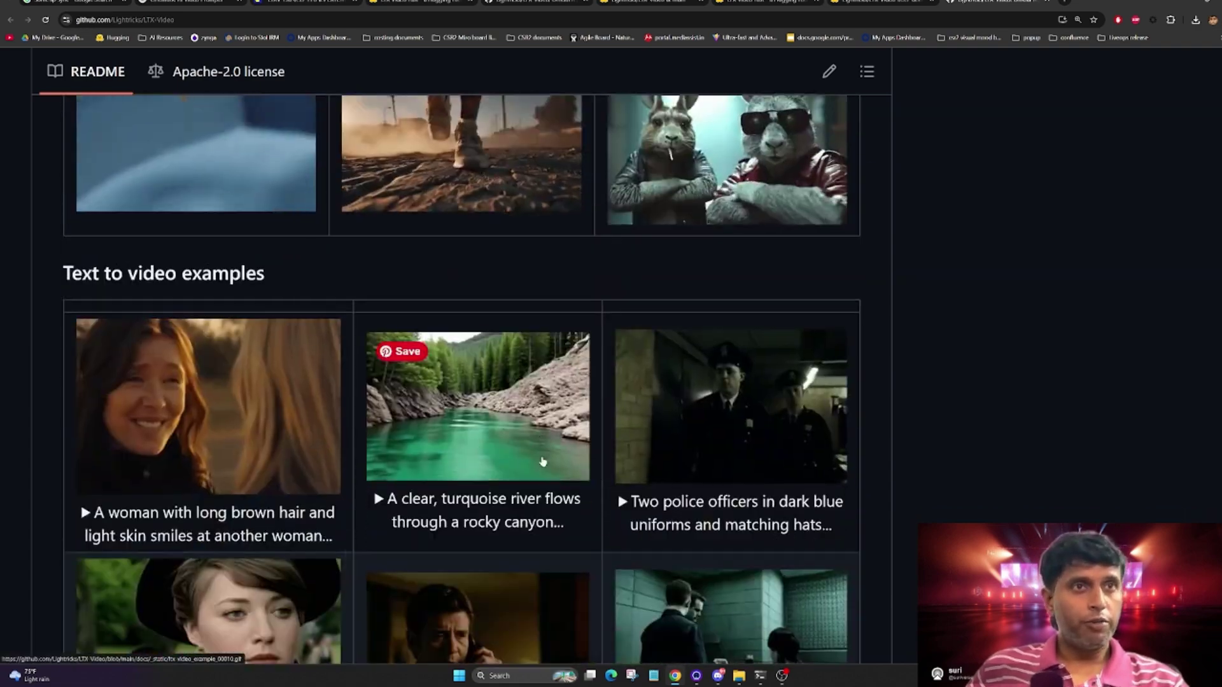
pyautogui.scroll(-16, 542, 464)
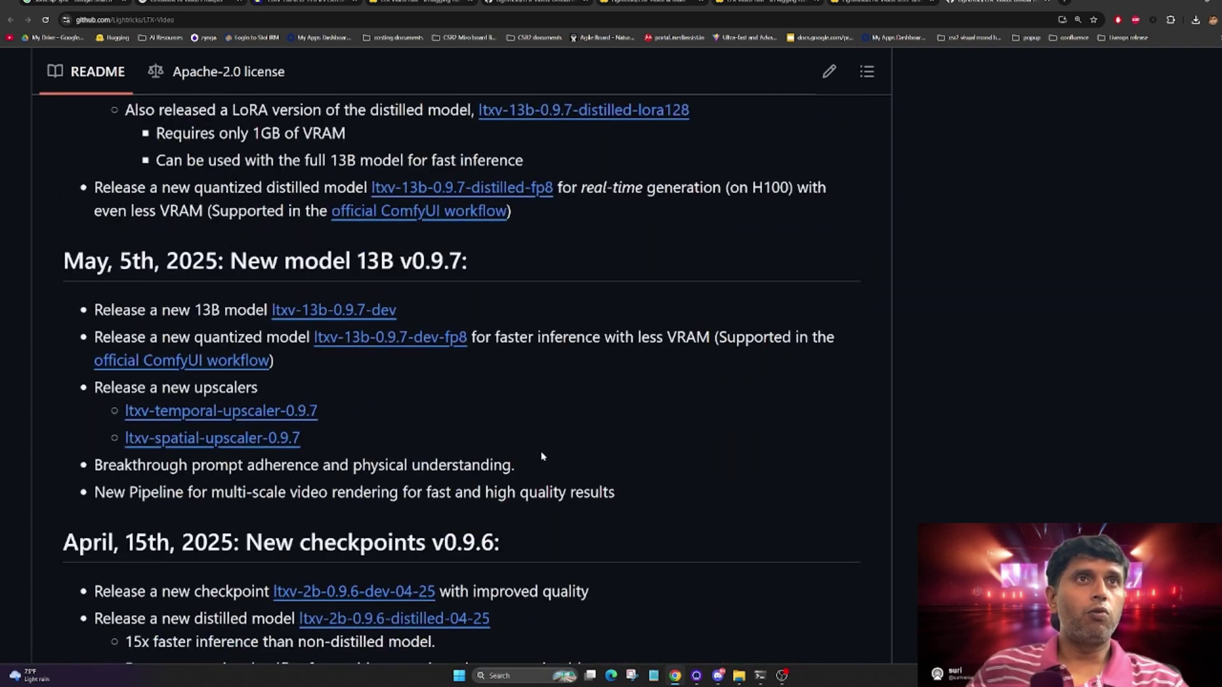
pyautogui.scroll(2, 542, 457)
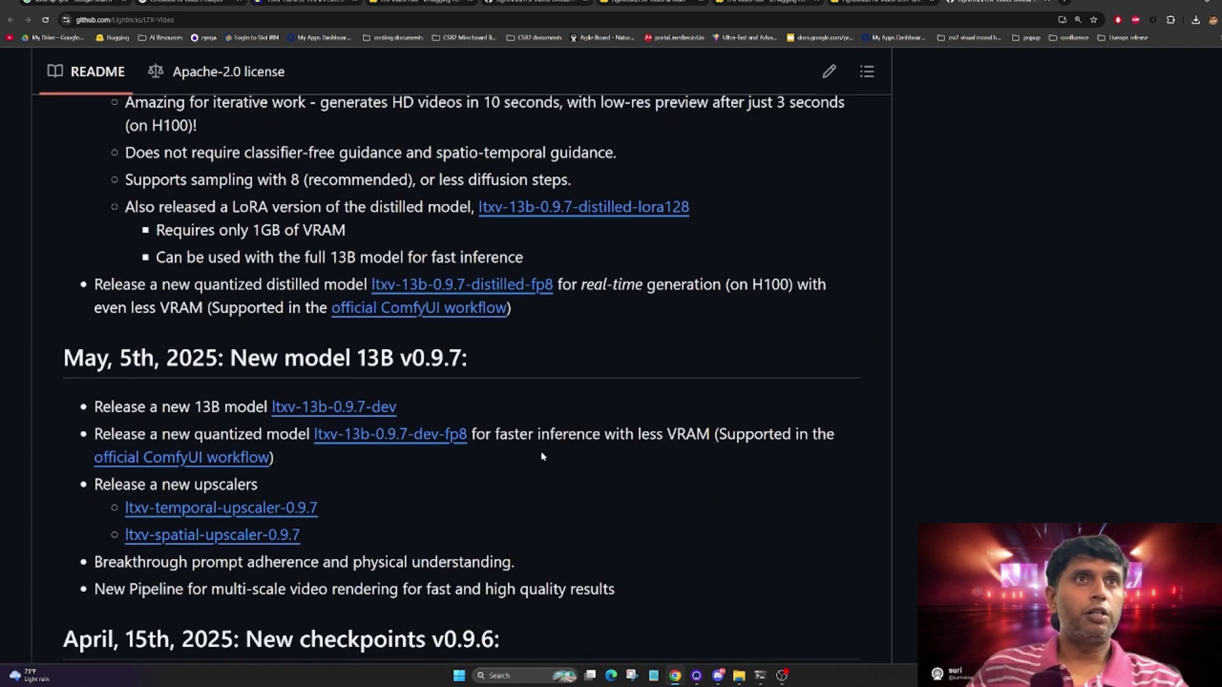
# Step: Open the official ComfyUI workflow repository in a new browser tab and view ltxvideo-flow-edit.png in example_workflows/tricks
pyautogui.rightClick(452, 312)
pyautogui.click(460, 323)
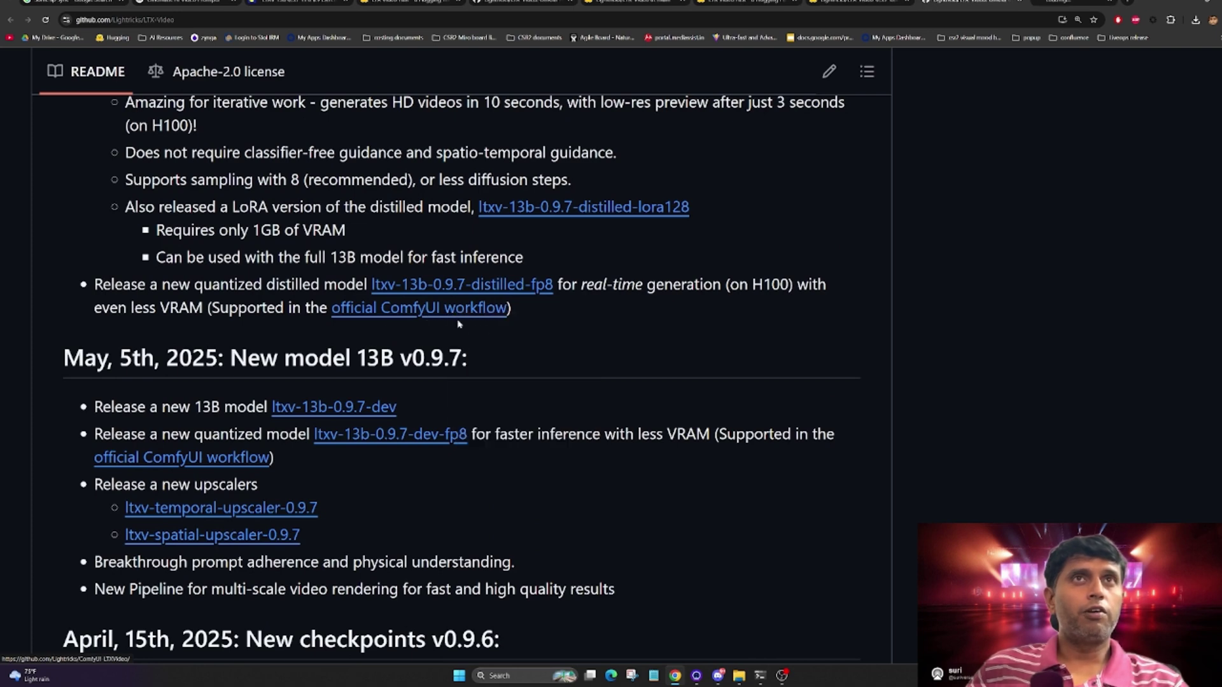
pyautogui.hotkey('ctrl', 'Tab')
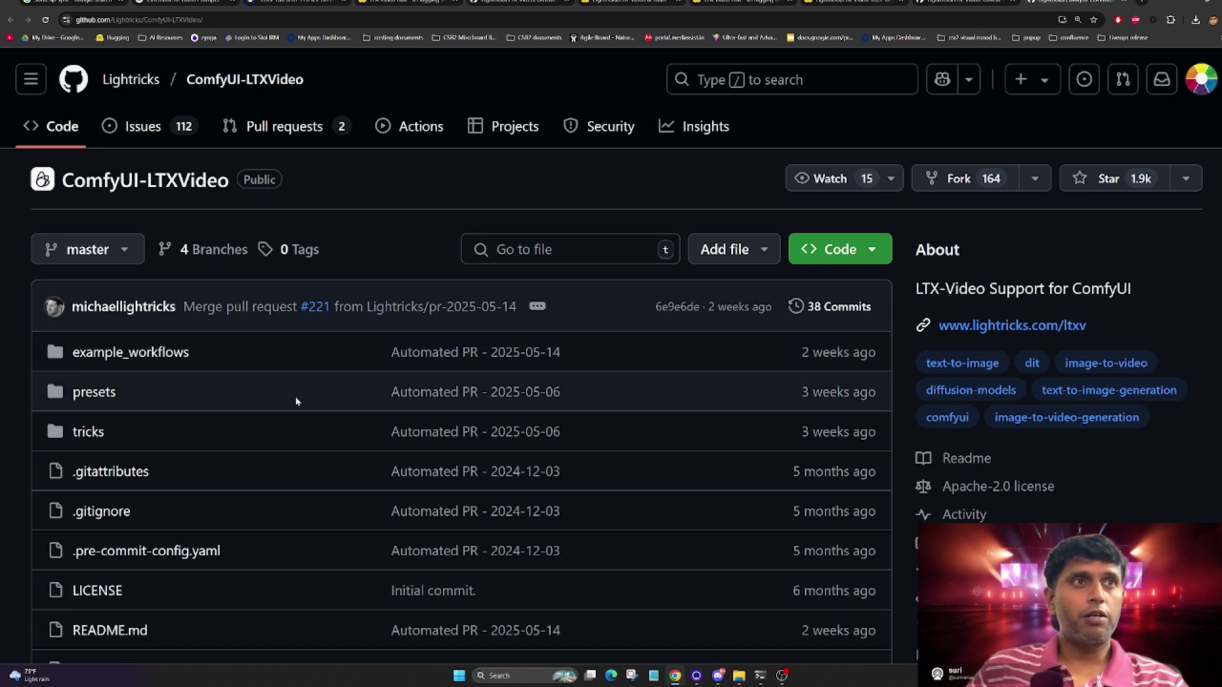
pyautogui.click(150, 354)
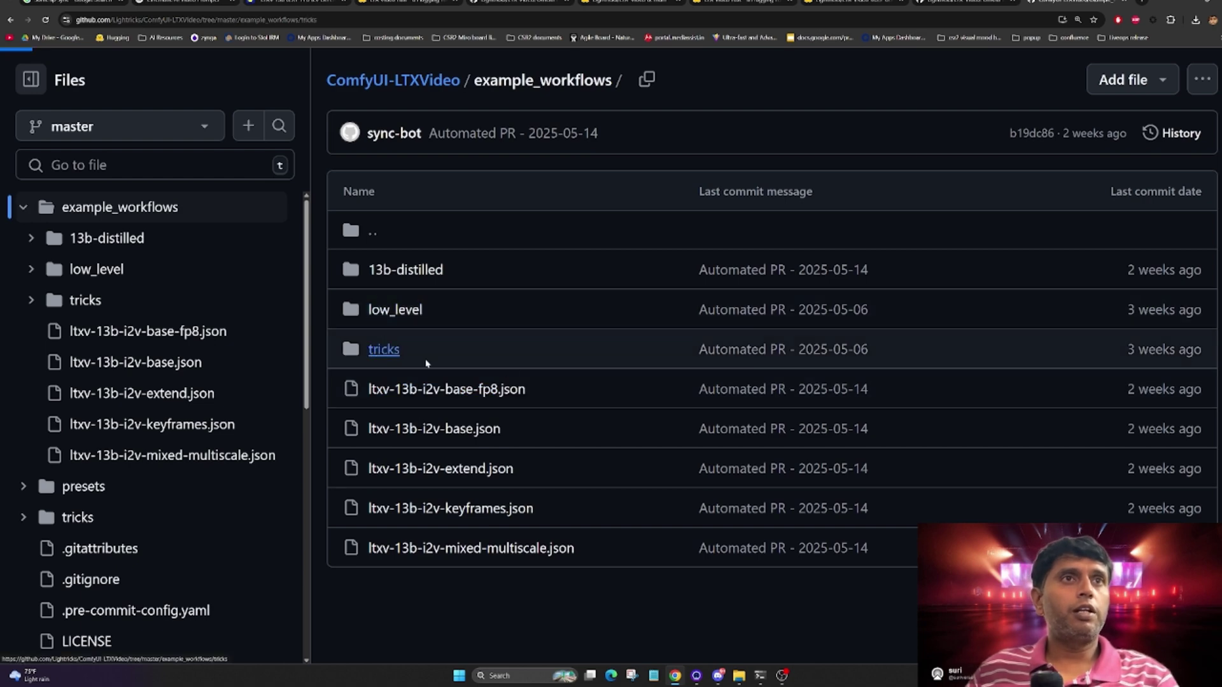
pyautogui.click(384, 350)
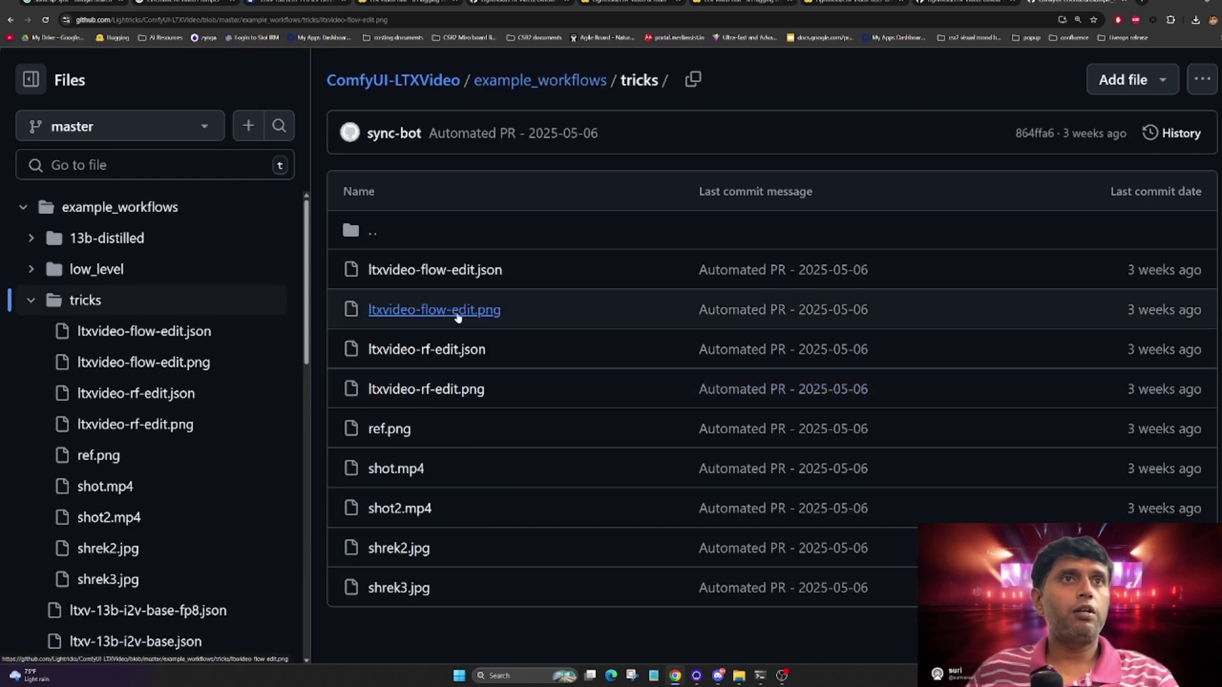
pyautogui.click(458, 311)
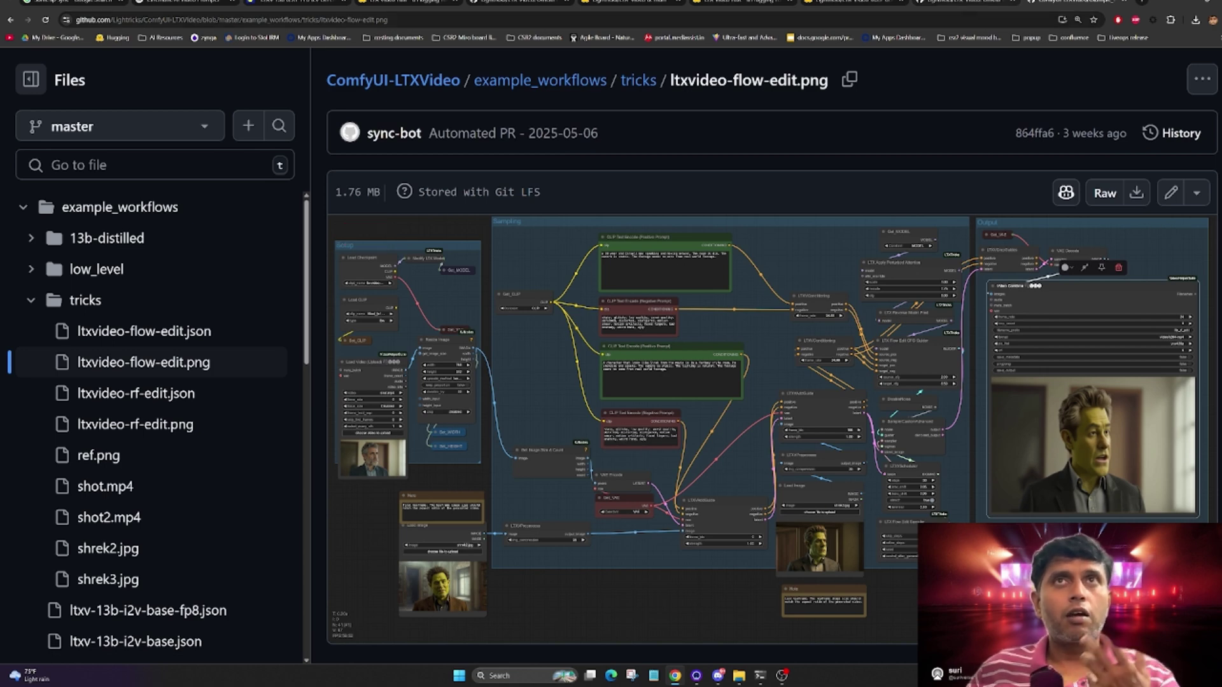
# Step: Return to ComfyUI and disable the Extend group by setting Enable Extend to no
pyautogui.click(964, 3)
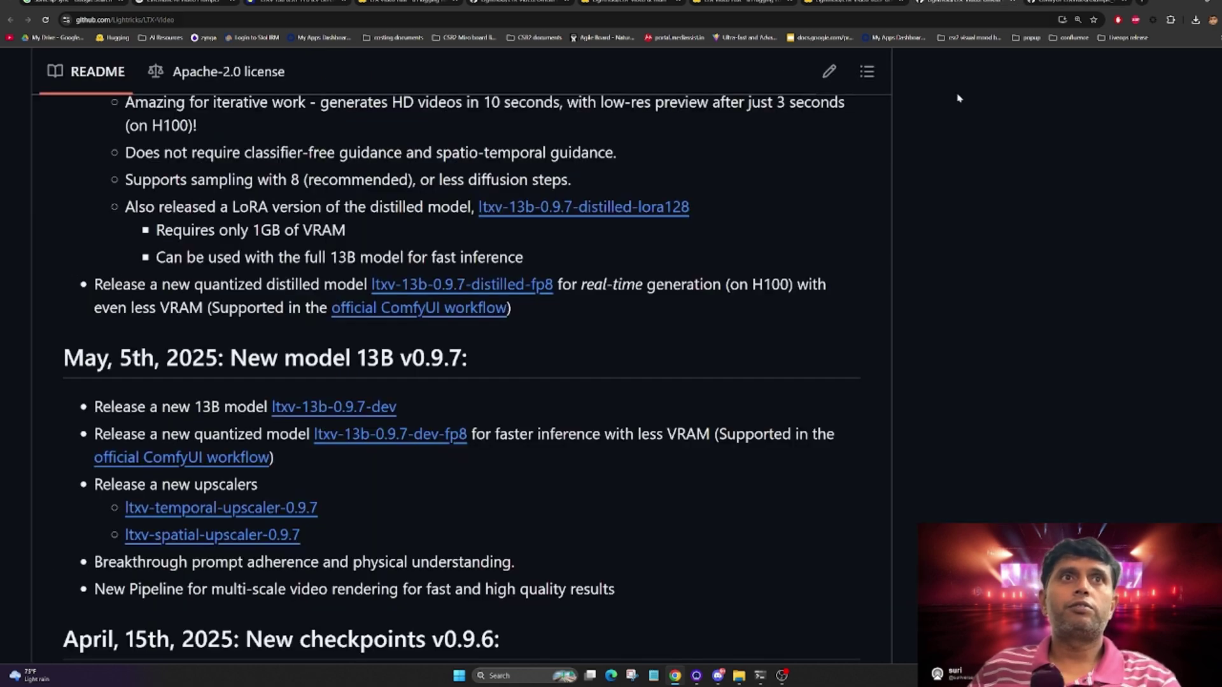
pyautogui.click(251, 5)
pyautogui.scroll(6, 914, 544)
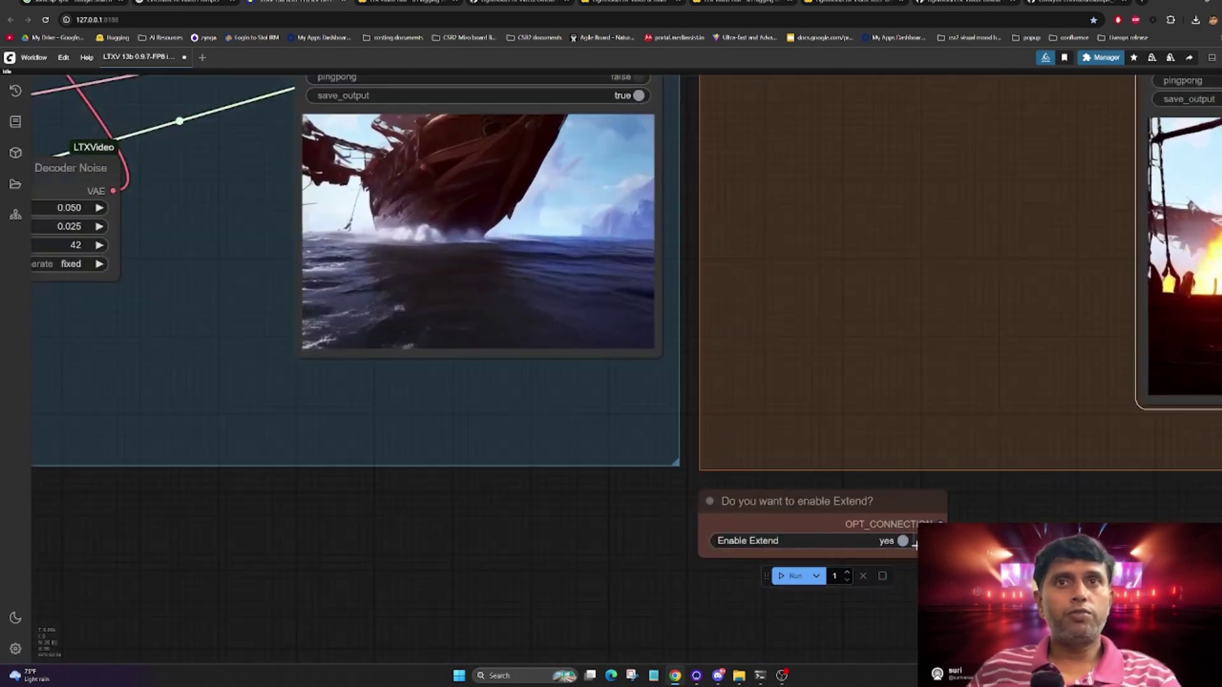
pyautogui.click(902, 541)
pyautogui.scroll(-4, 820, 471)
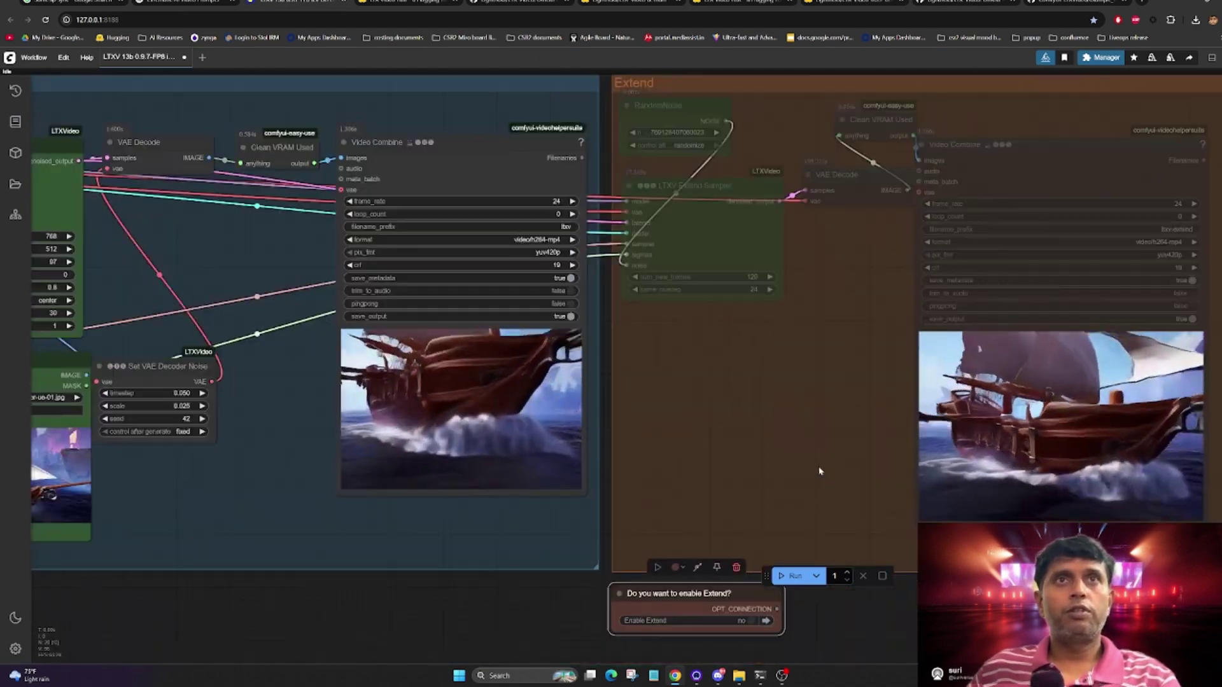
pyautogui.scroll(-2, 820, 471)
pyautogui.moveTo(299, 509); pyautogui.dragTo(732, 495)
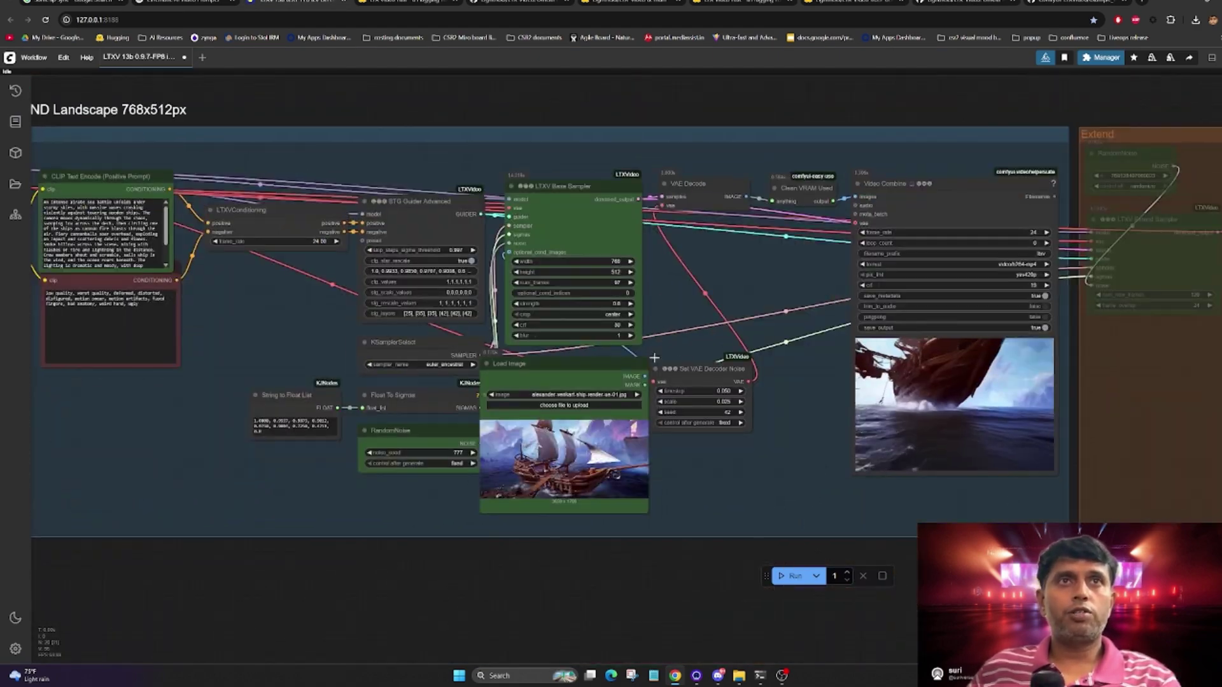
pyautogui.moveTo(602, 414); pyautogui.dragTo(762, 414)
pyautogui.scroll(3, 750, 413)
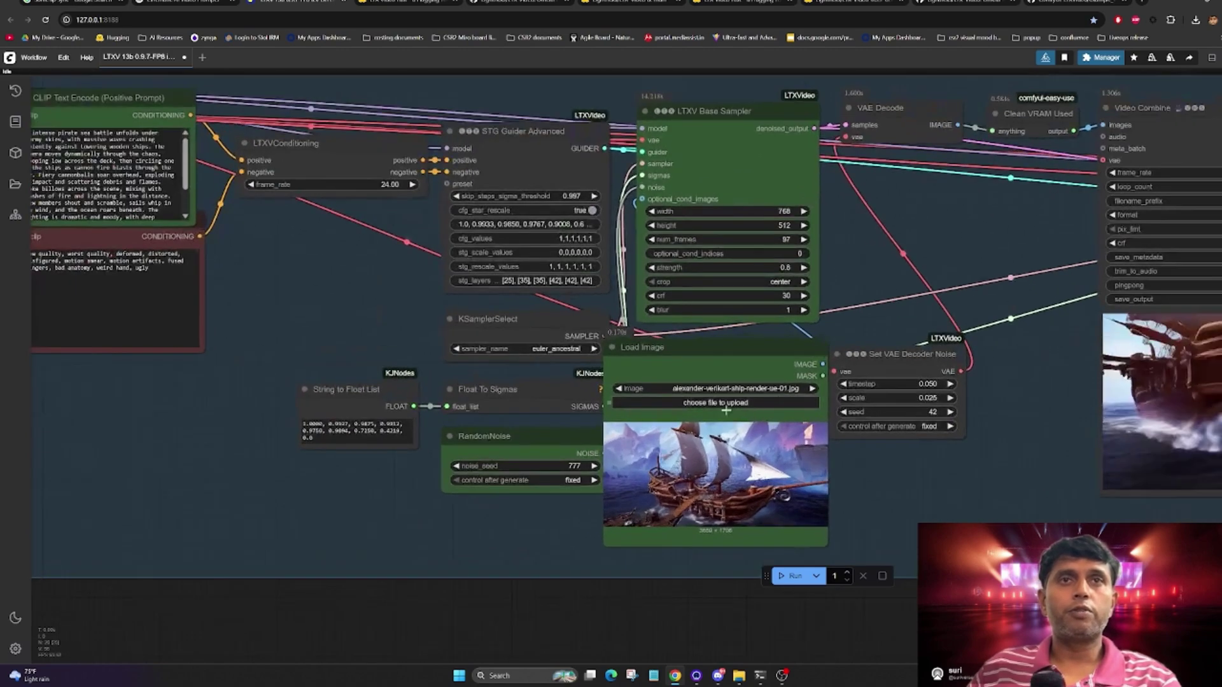
pyautogui.click(726, 404)
pyautogui.scroll(-3, 635, 342)
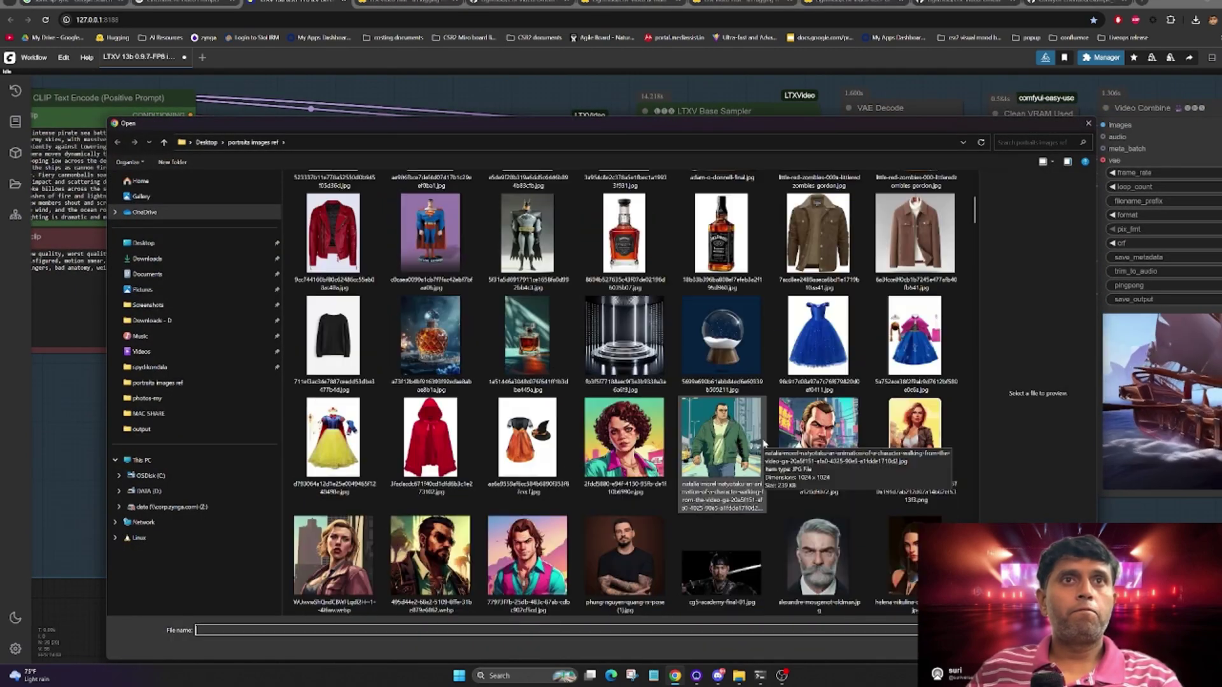
pyautogui.scroll(-3, 763, 444)
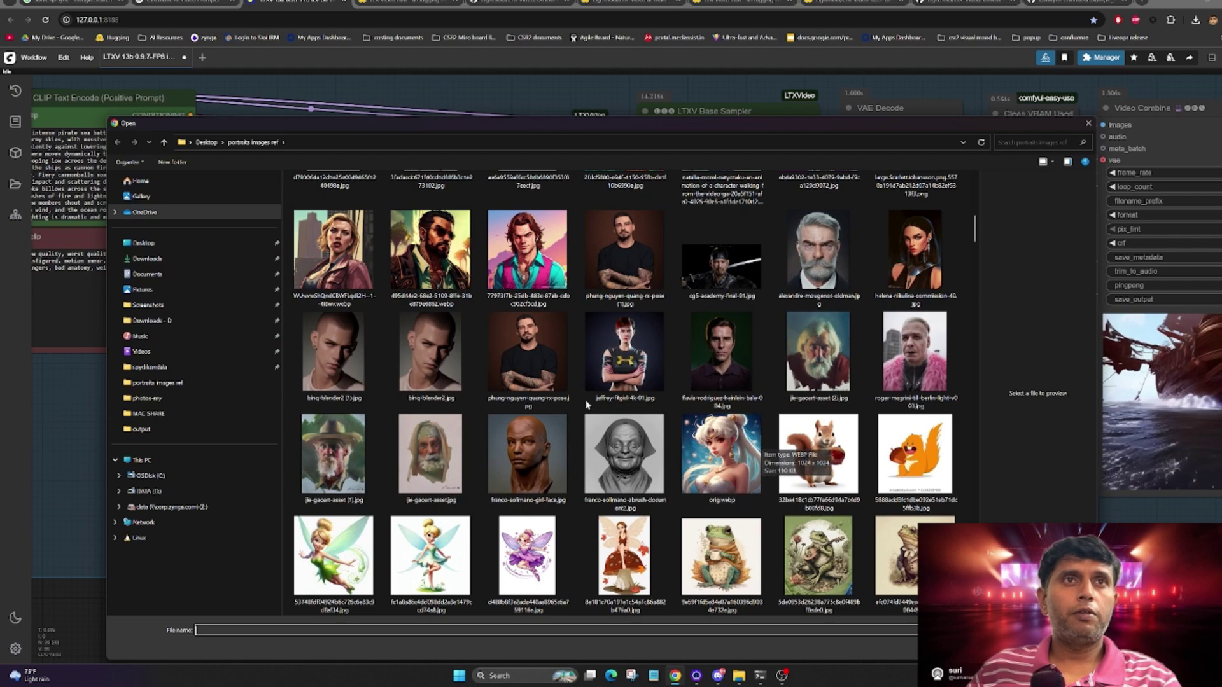
pyautogui.scroll(-3, 698, 418)
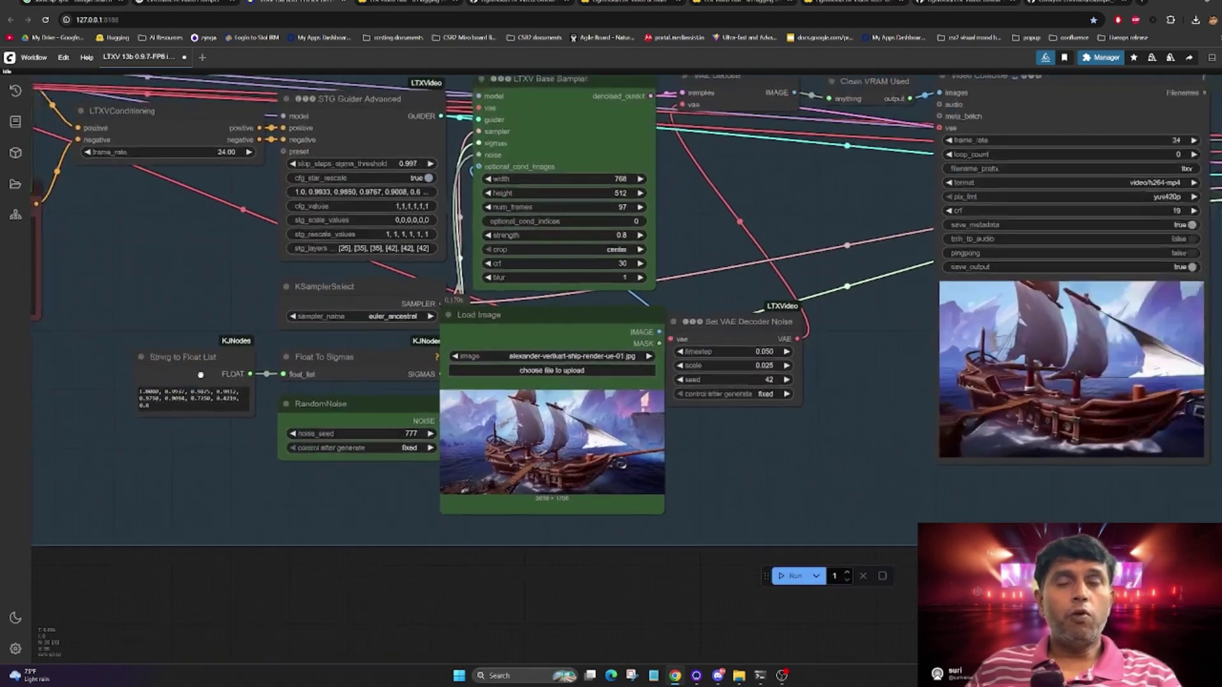
# Step: Move the Load Image node away from beneath the LTXV Base Sampler and place it over the STG Guider Advanced node
pyautogui.moveTo(755, 318); pyautogui.dragTo(757, 374)
pyautogui.scroll(3, 484, 136)
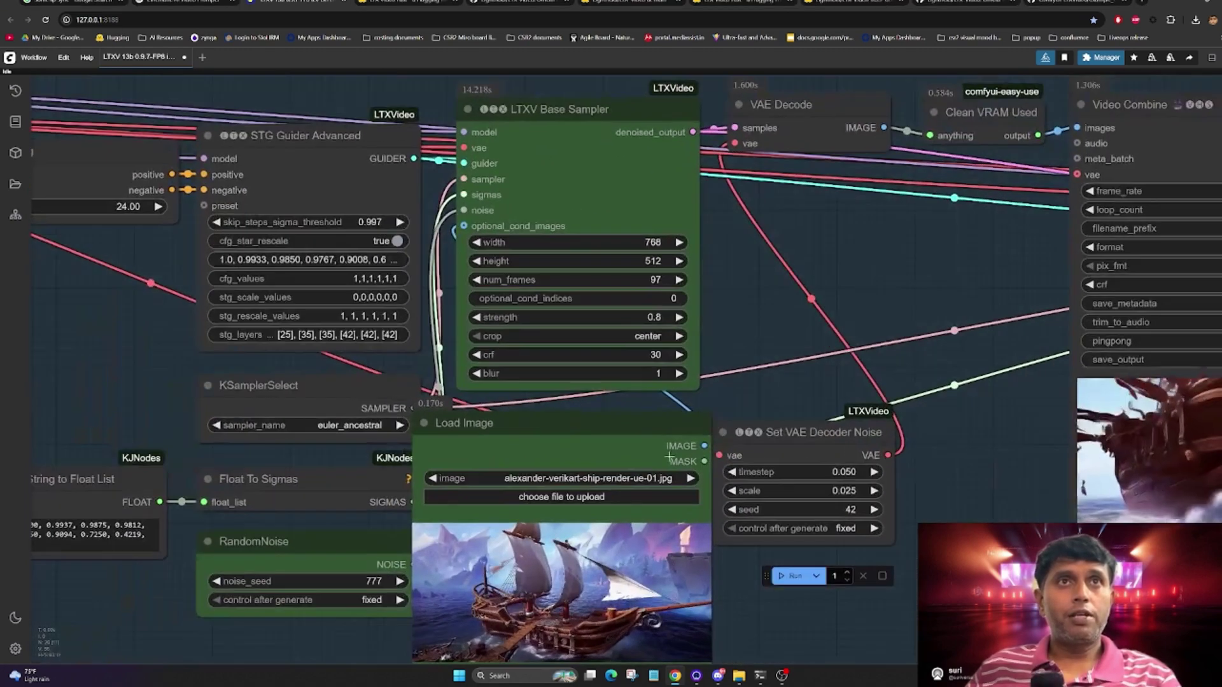
pyautogui.moveTo(613, 424); pyautogui.dragTo(799, 379)
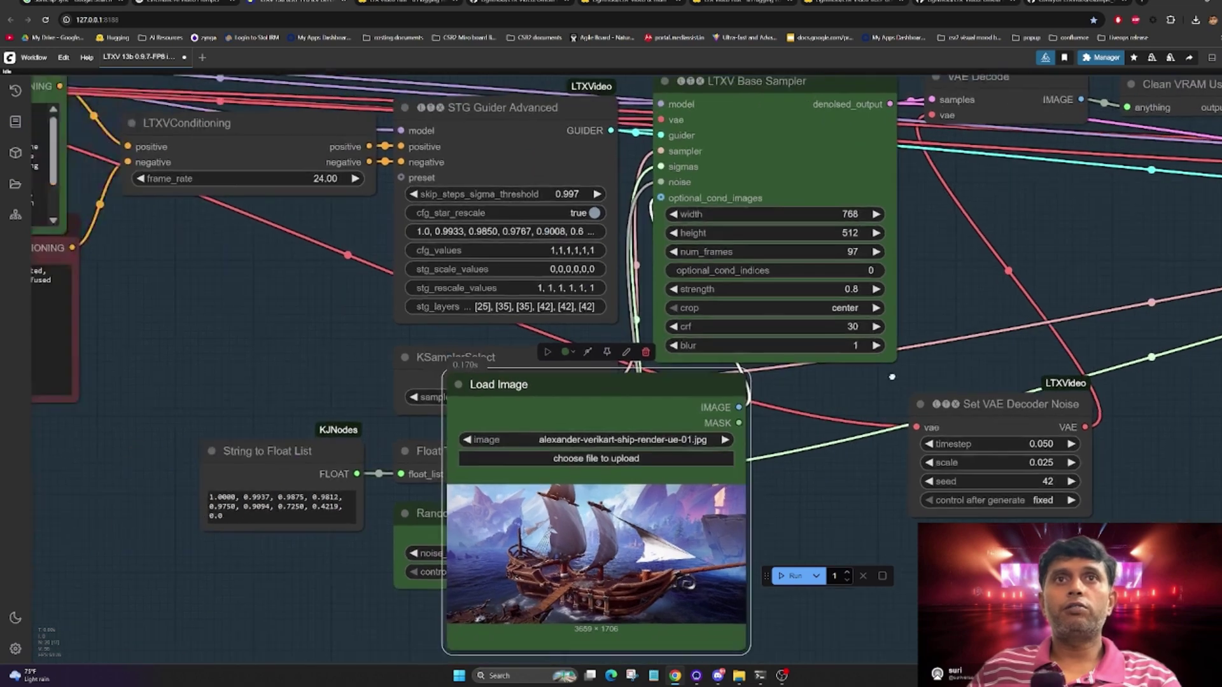
pyautogui.scroll(-2, 793, 347)
pyautogui.moveTo(847, 340); pyautogui.dragTo(800, 419)
pyautogui.scroll(1, 799, 420)
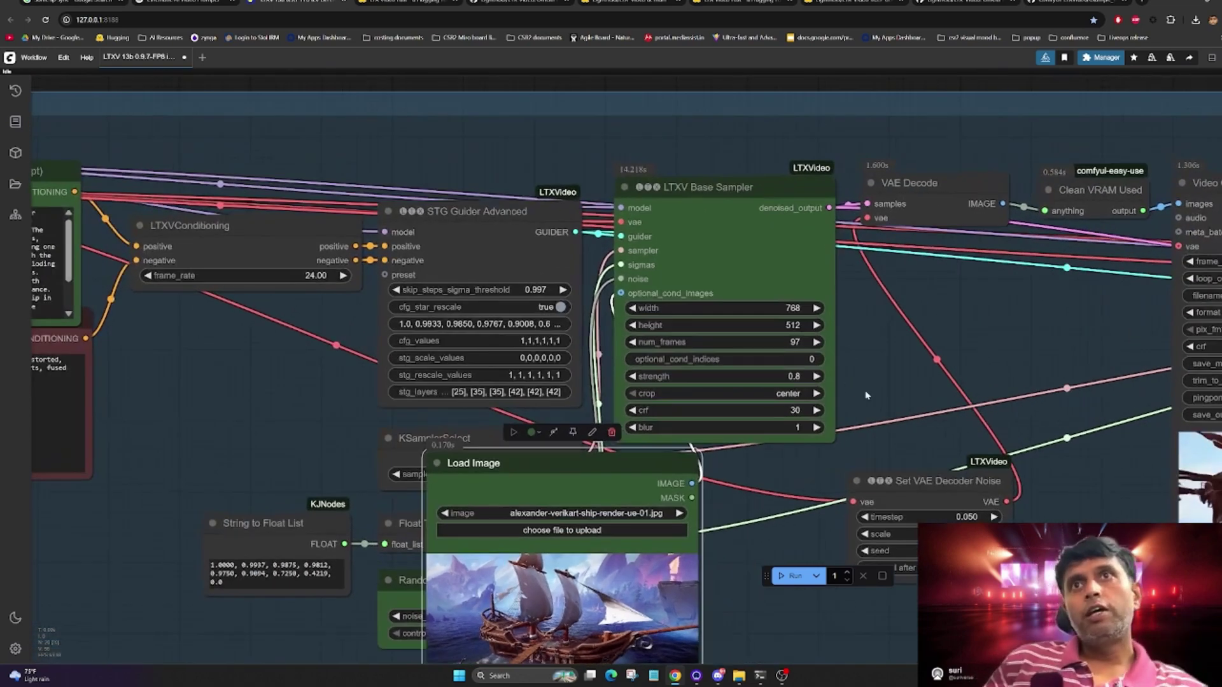
pyautogui.moveTo(611, 461); pyautogui.dragTo(358, 240)
pyautogui.scroll(3, 668, 486)
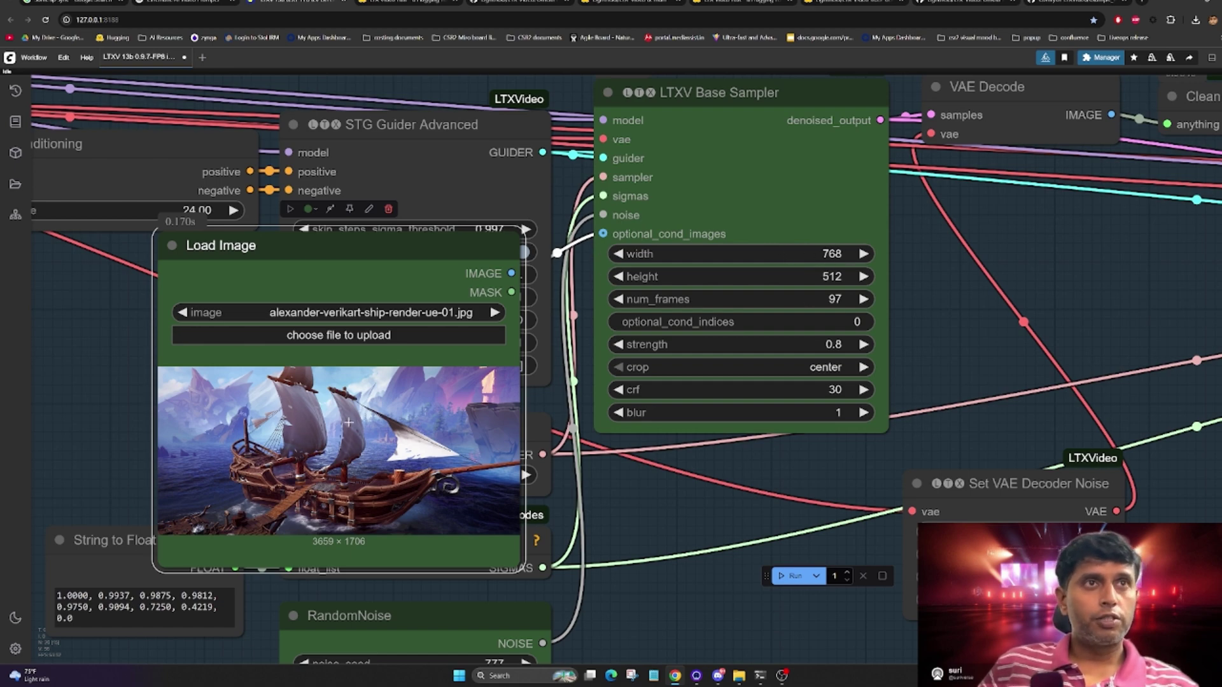
# Step: Load cg5-academy-final-01.jpg from the portraits images ref folder into the Load Image node
pyautogui.click(338, 335)
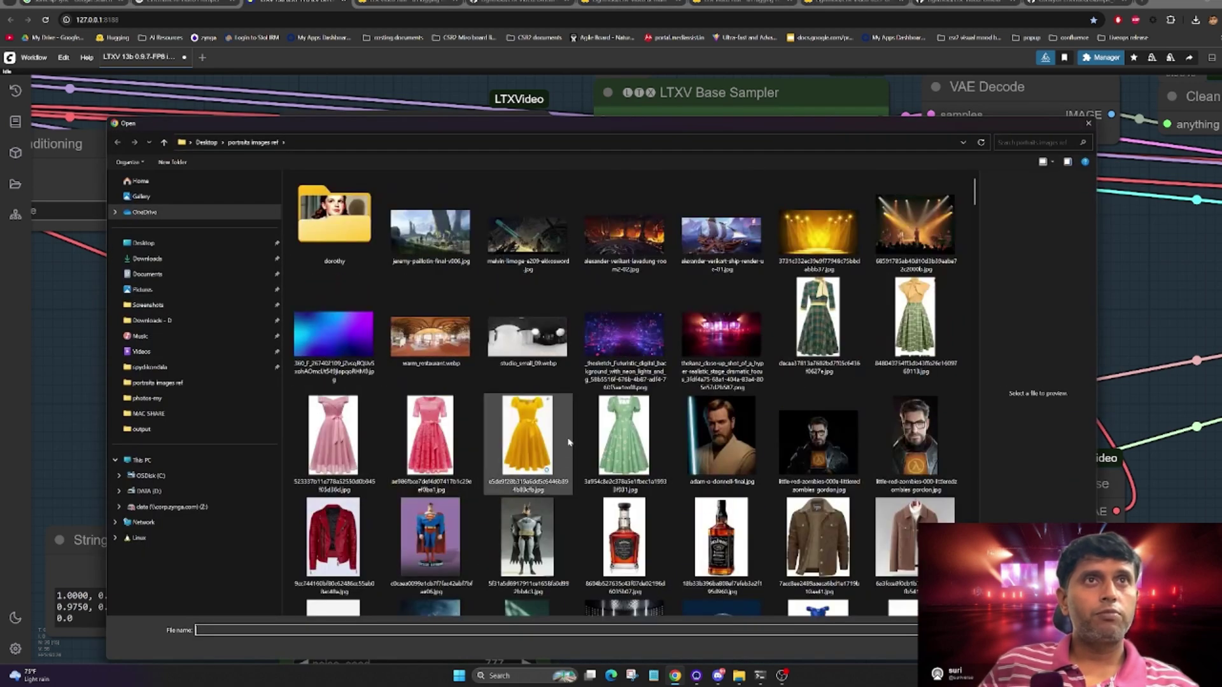
pyautogui.scroll(-10, 568, 441)
pyautogui.click(722, 261)
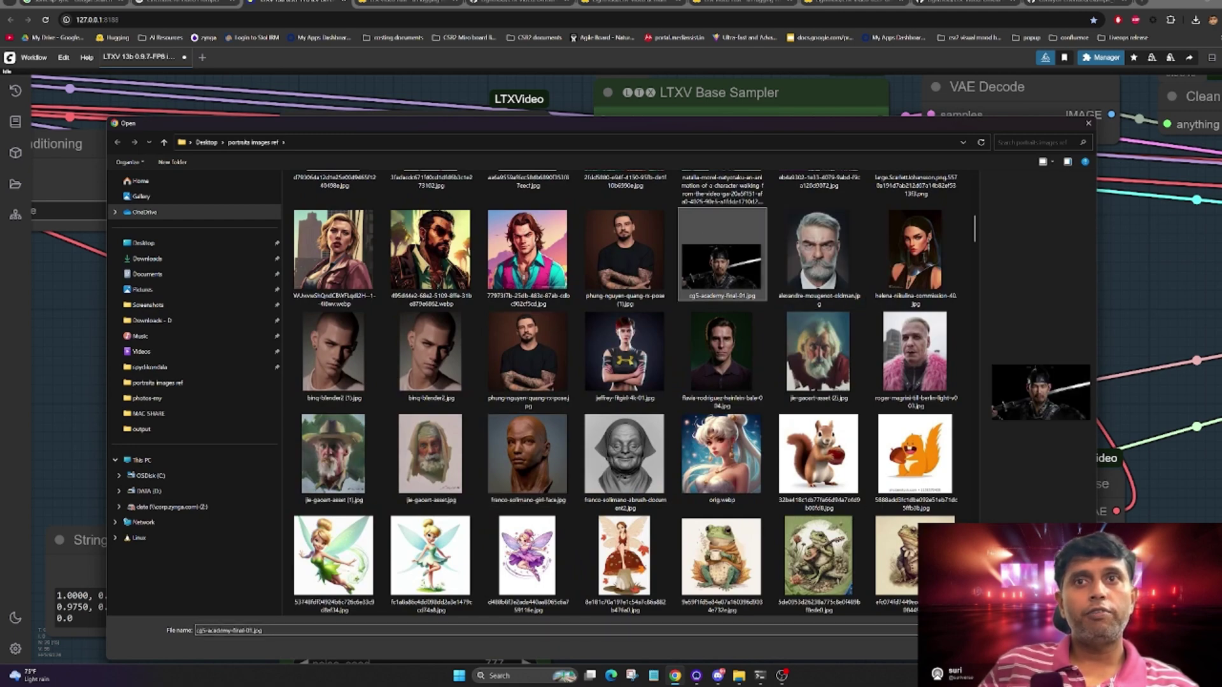
pyautogui.click(998, 647)
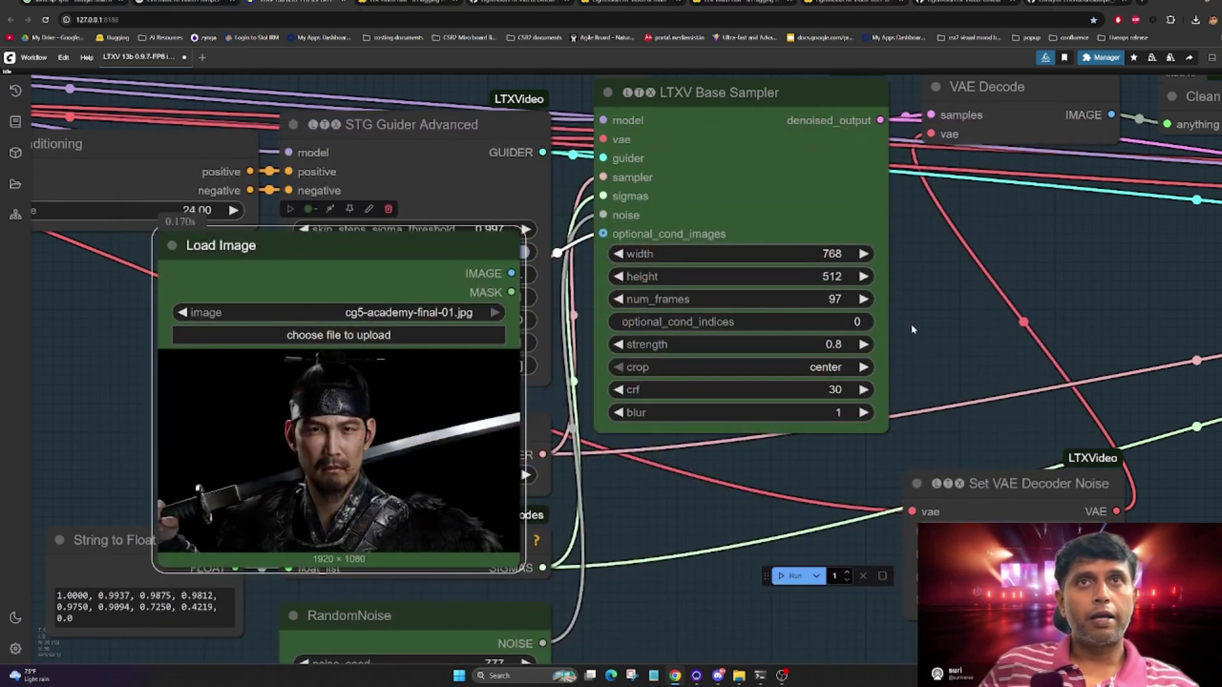
# Step: Replace the text of the CLIP Text Encode positive prompt with "a warrior smiling and talking"
pyautogui.moveTo(630, 380); pyautogui.dragTo(823, 417)
pyautogui.moveTo(385, 327); pyautogui.dragTo(805, 406)
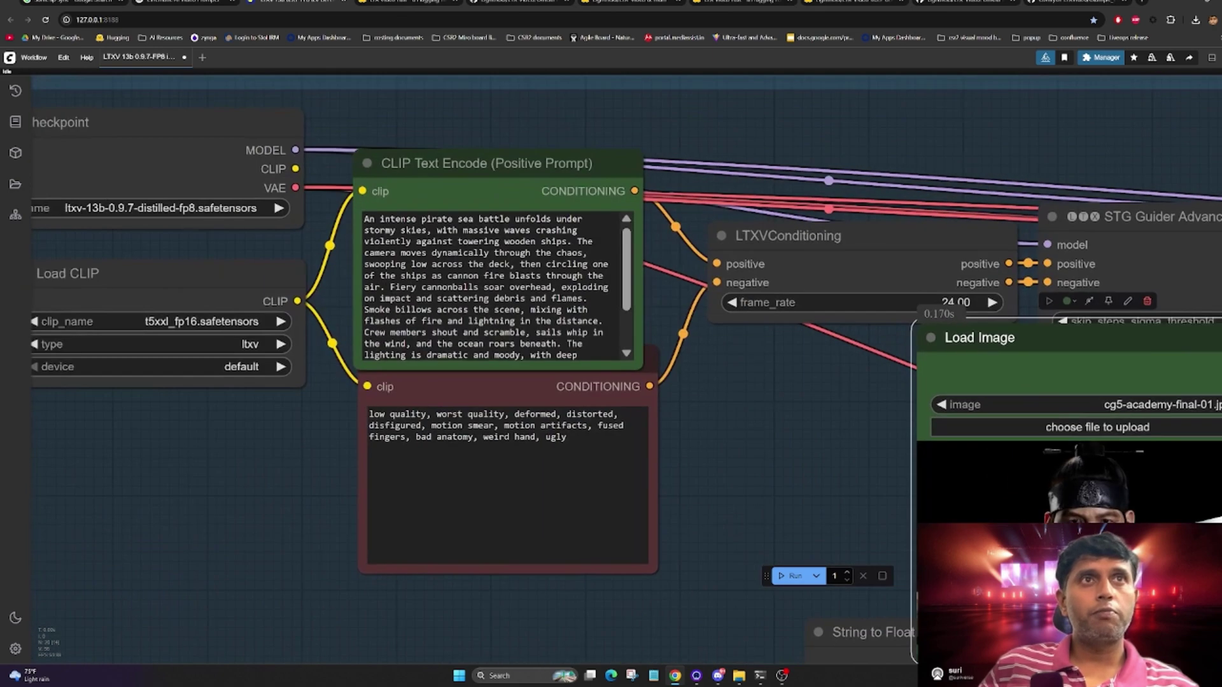
pyautogui.click(498, 283)
pyautogui.hotkey('ctrl', 'a')
pyautogui.write('a war')
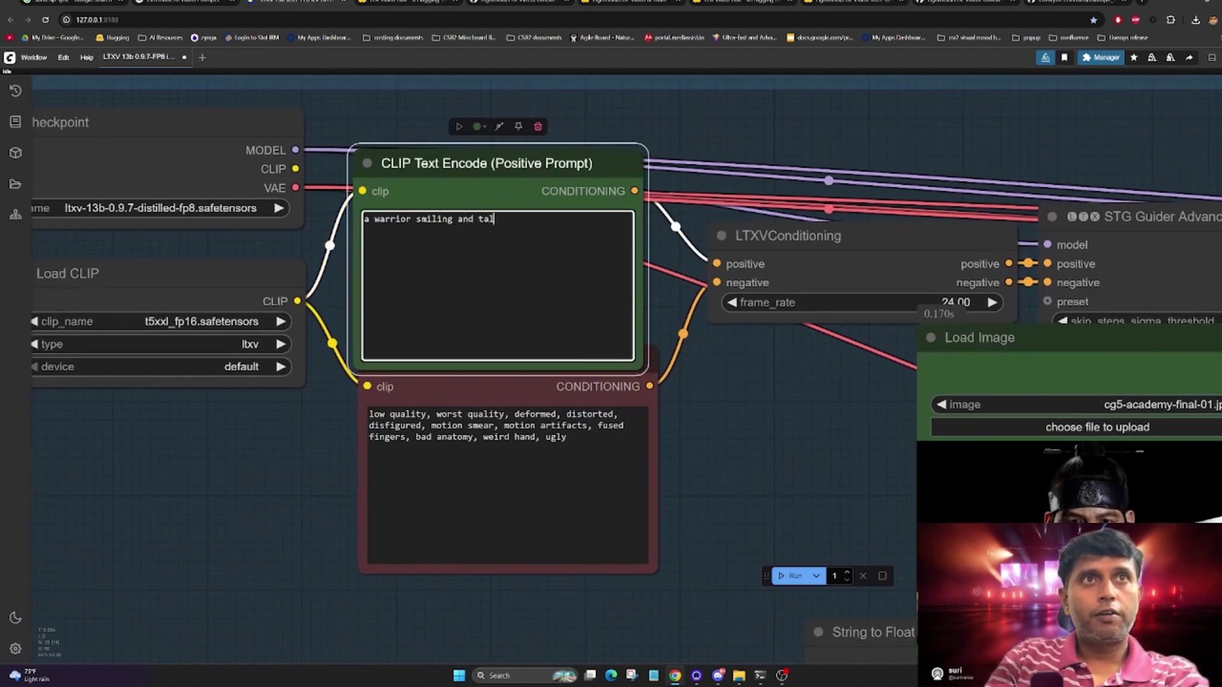
# Step: Run the image-to-video workflow once and follow its progress from the LTXV Base Sampler to Video Combine
pyautogui.moveTo(807, 442); pyautogui.dragTo(406, 314)
pyautogui.scroll(-4, 410, 315)
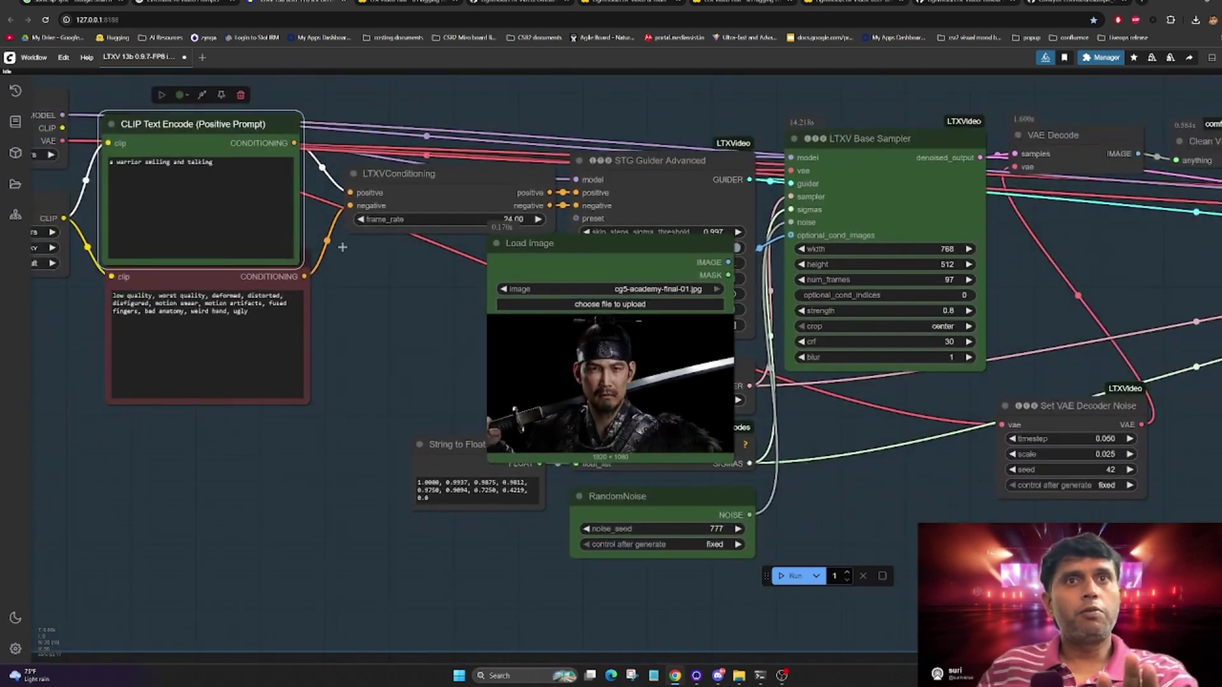
pyautogui.click(799, 578)
pyautogui.scroll(1, 908, 469)
pyautogui.moveTo(908, 469); pyautogui.dragTo(690, 496)
pyautogui.scroll(1, 624, 261)
pyautogui.moveTo(1000, 261); pyautogui.dragTo(621, 281)
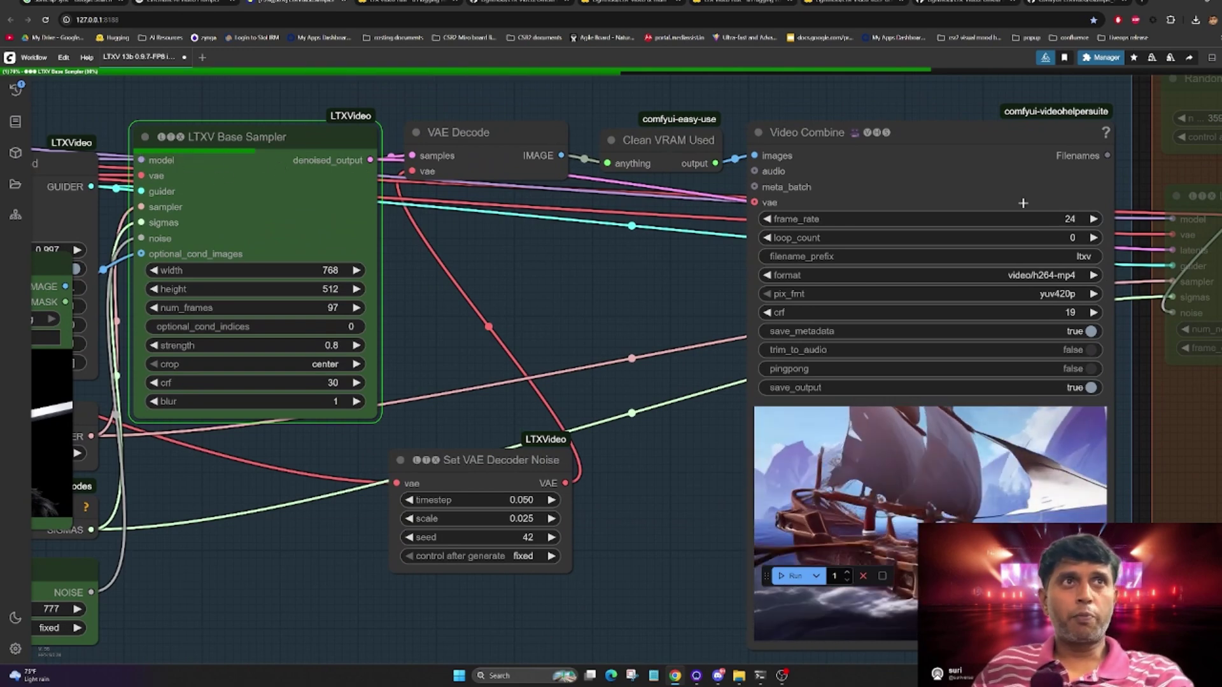
pyautogui.moveTo(691, 295); pyautogui.dragTo(607, 283)
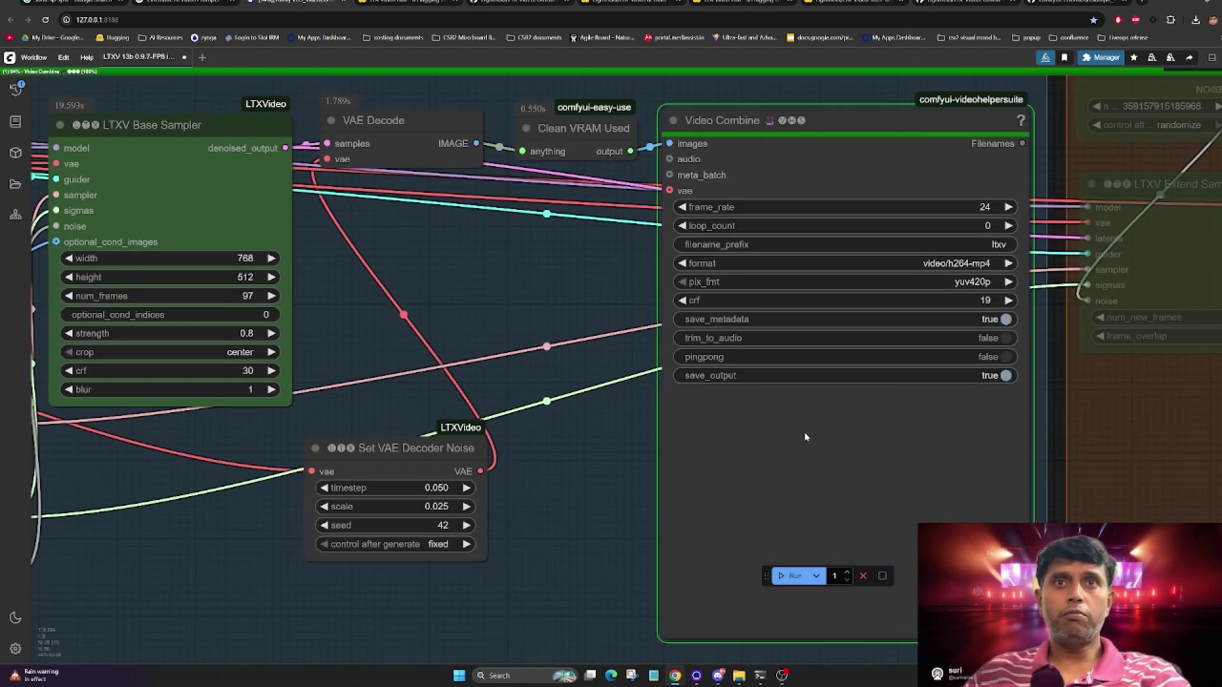
# Step: View the generated video, then move the Load Image node over next to the Video Combine preview
pyautogui.moveTo(915, 516); pyautogui.dragTo(863, 434)
pyautogui.scroll(6, 862, 434)
pyautogui.scroll(-9, 878, 457)
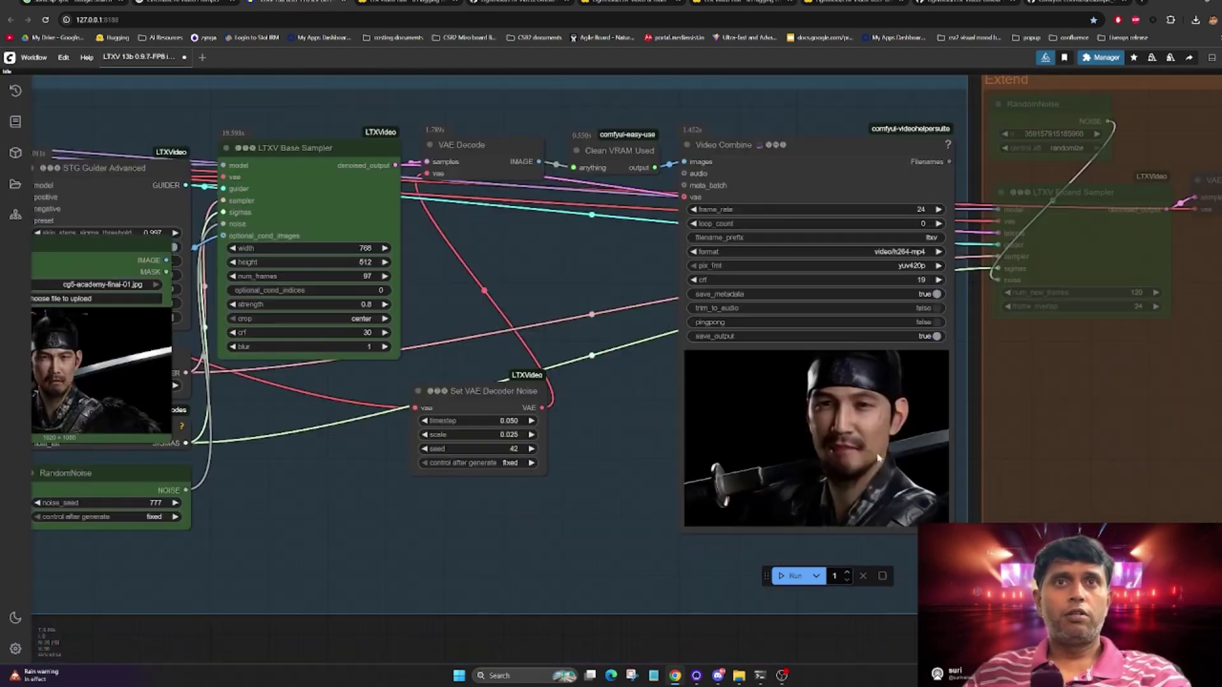
pyautogui.moveTo(427, 538); pyautogui.dragTo(595, 535)
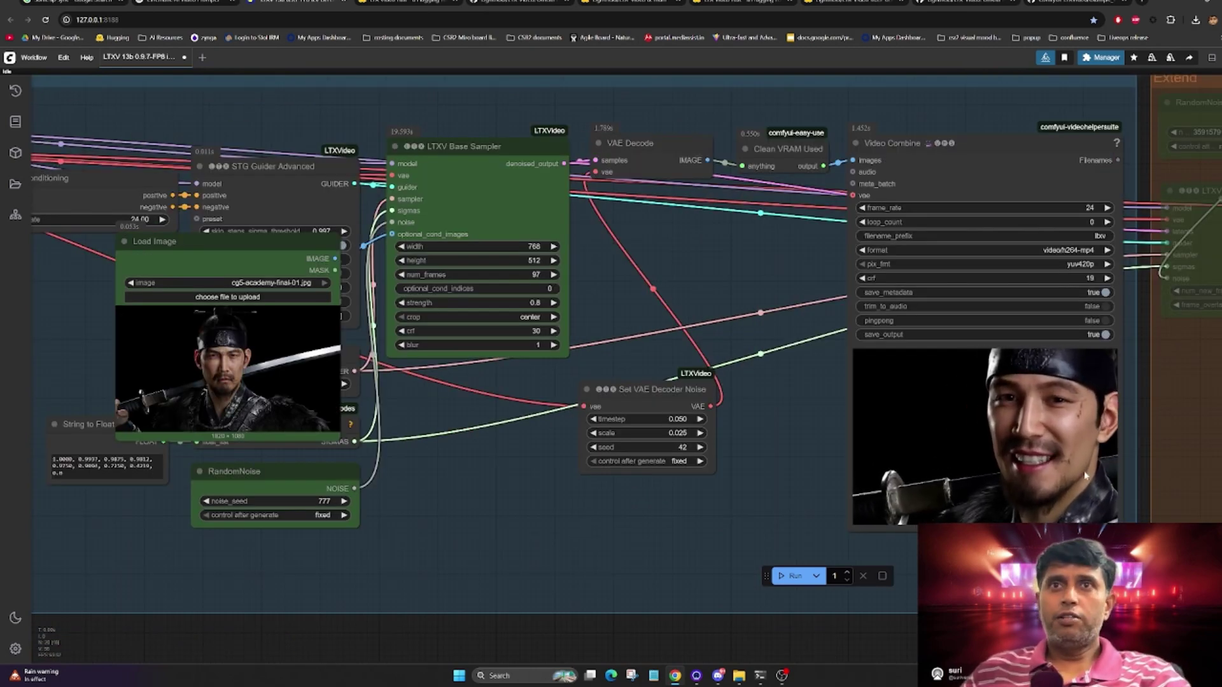
pyautogui.scroll(6, 1028, 429)
pyautogui.scroll(-5, 1042, 478)
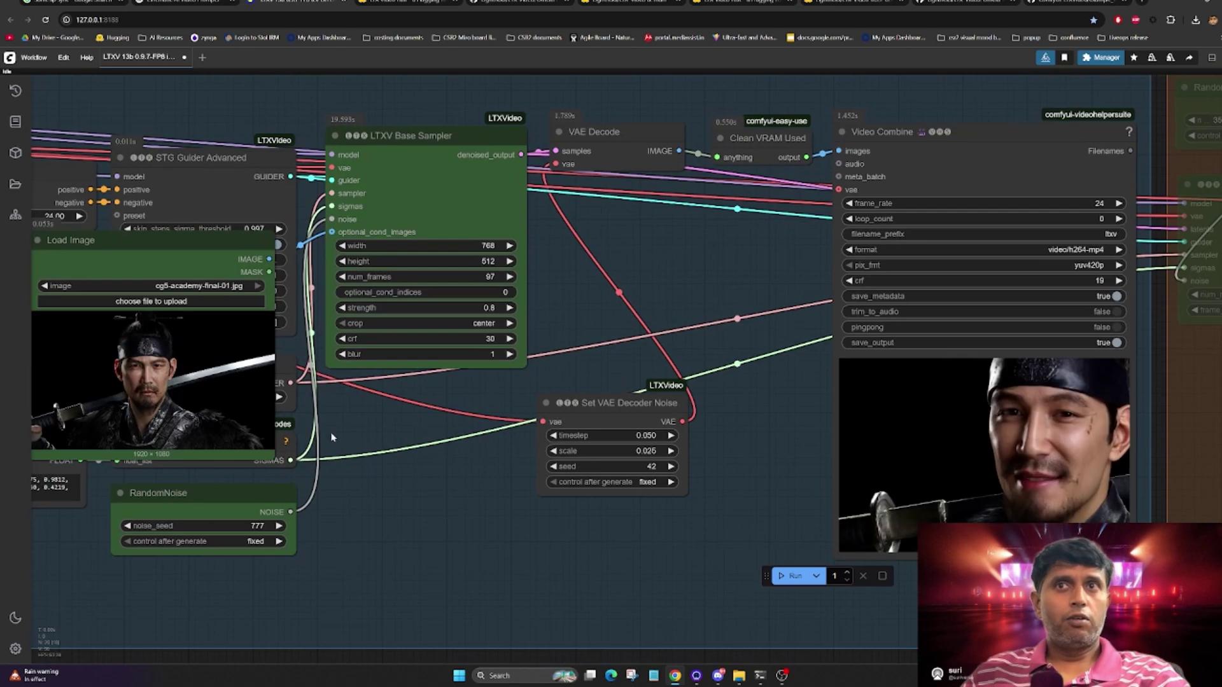
pyautogui.moveTo(172, 242); pyautogui.dragTo(834, 337)
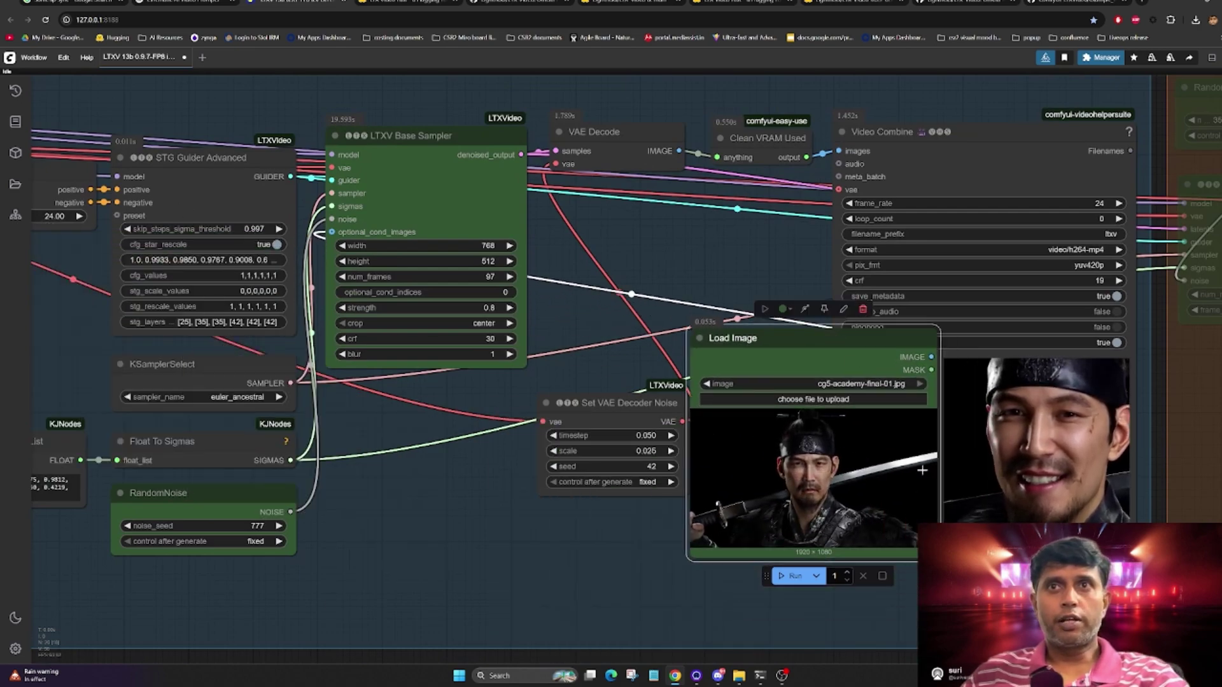
# Step: Compare the facial details of the source portrait with those in the generated video
pyautogui.scroll(5, 788, 509)
pyautogui.scroll(5, 788, 510)
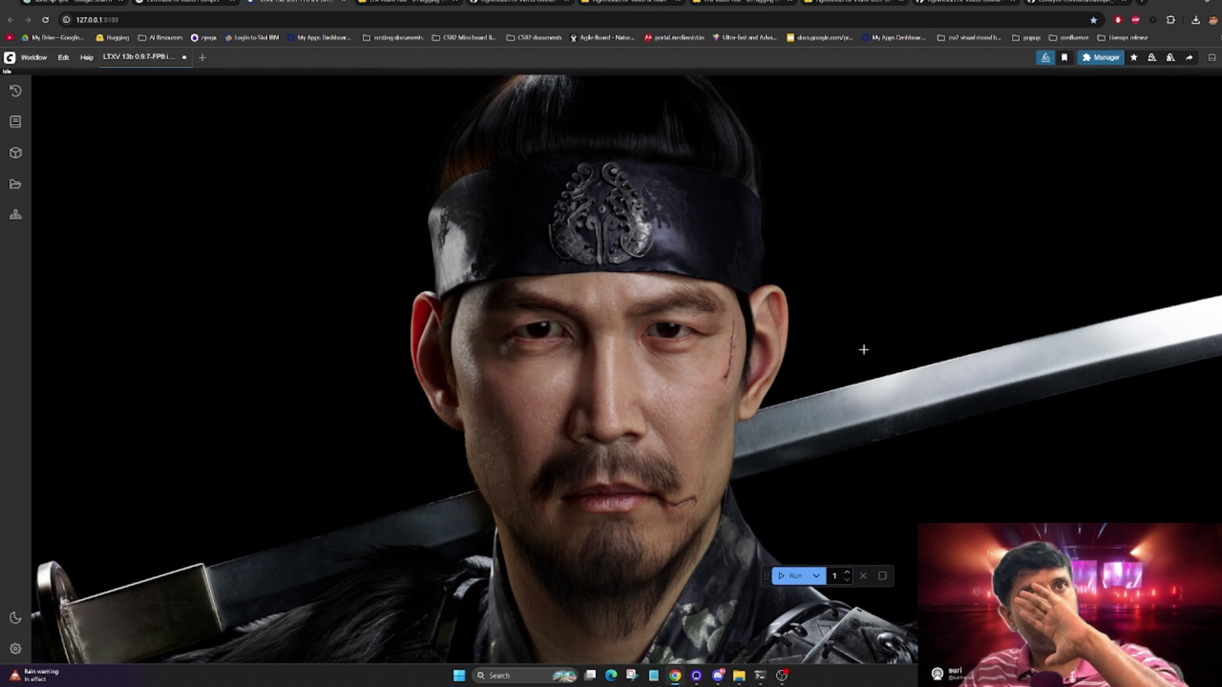
pyautogui.scroll(-5, 862, 350)
pyautogui.scroll(2, 1009, 423)
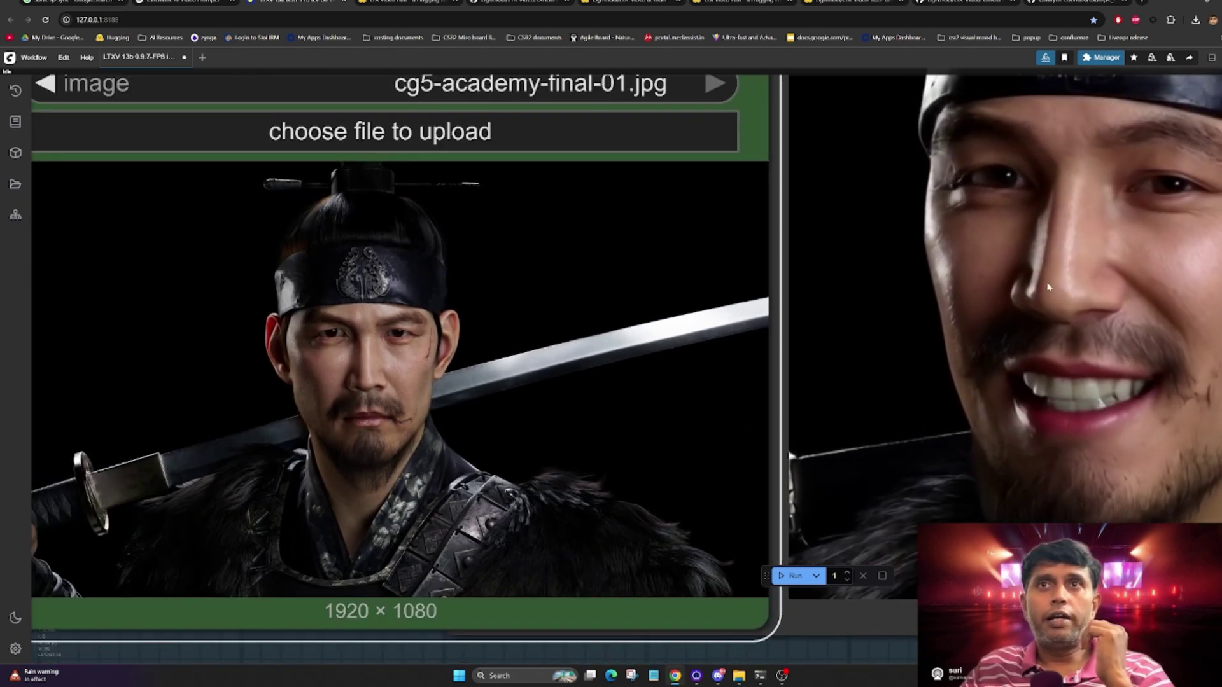
pyautogui.scroll(-1, 1045, 313)
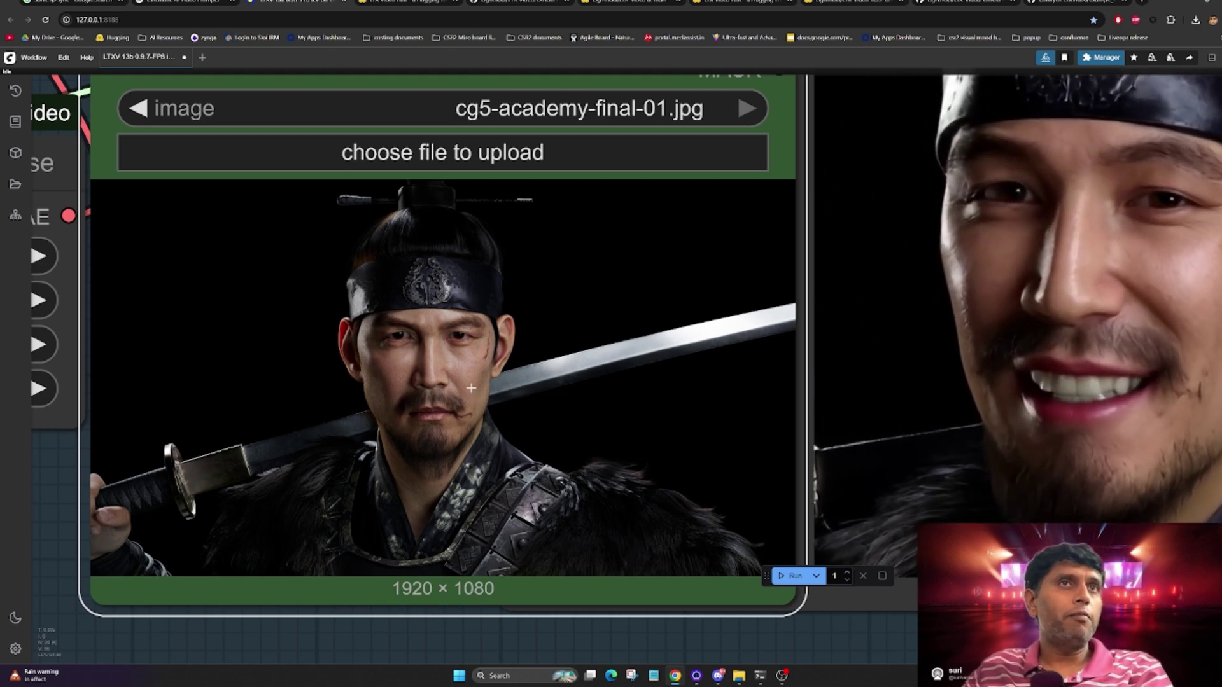
pyautogui.scroll(-2, 470, 388)
# Step: Shift the Load Image node away from Video Combine so the portrait and the full video preview sit side by side
pyautogui.moveTo(521, 328); pyautogui.dragTo(617, 437)
pyautogui.moveTo(638, 180); pyautogui.dragTo(401, 189)
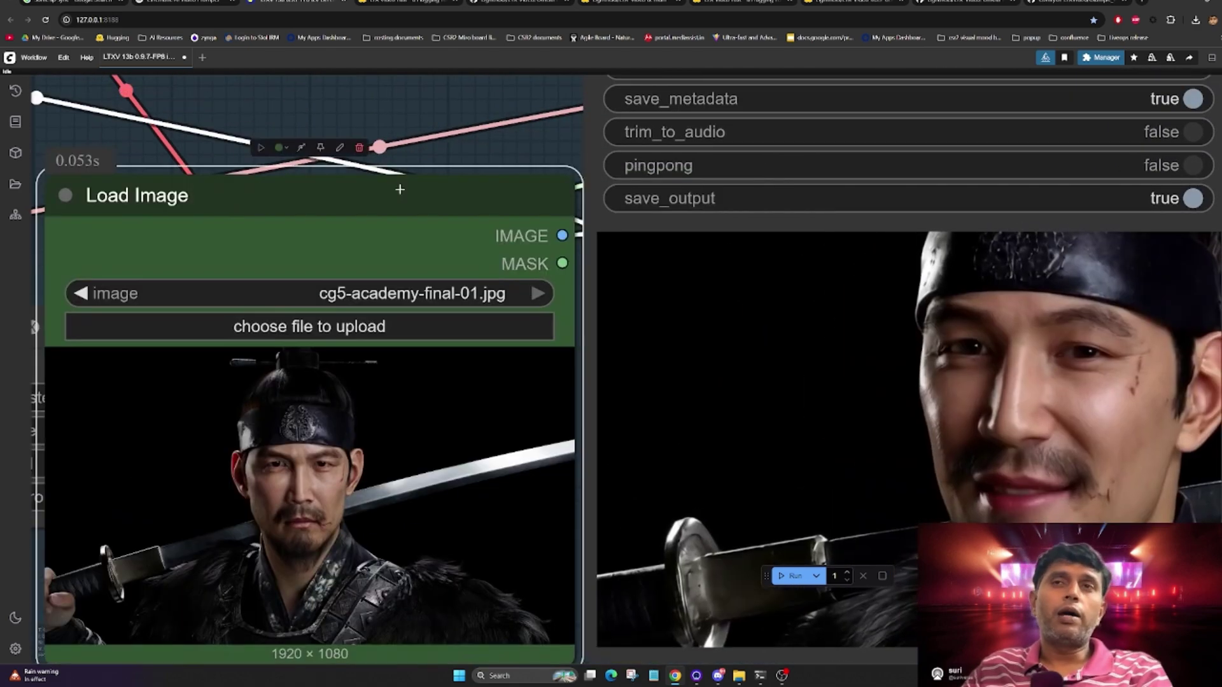
pyautogui.scroll(-2, 665, 385)
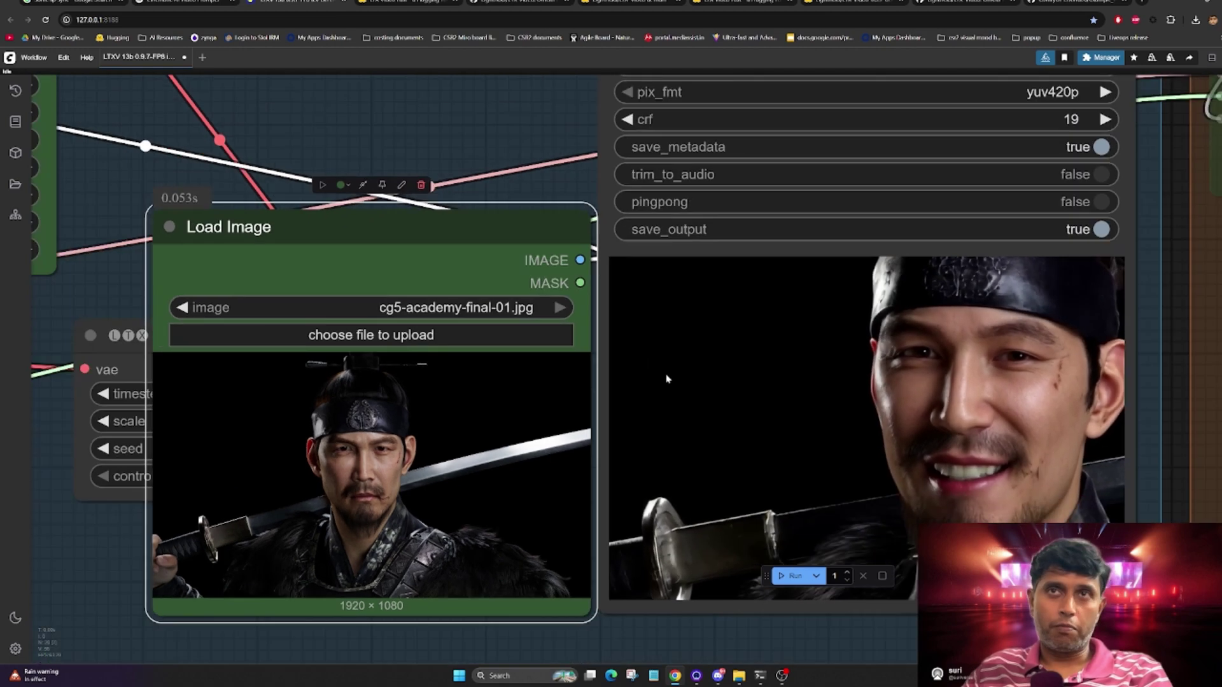
pyautogui.moveTo(643, 401); pyautogui.dragTo(728, 377)
pyautogui.moveTo(489, 249); pyautogui.dragTo(380, 277)
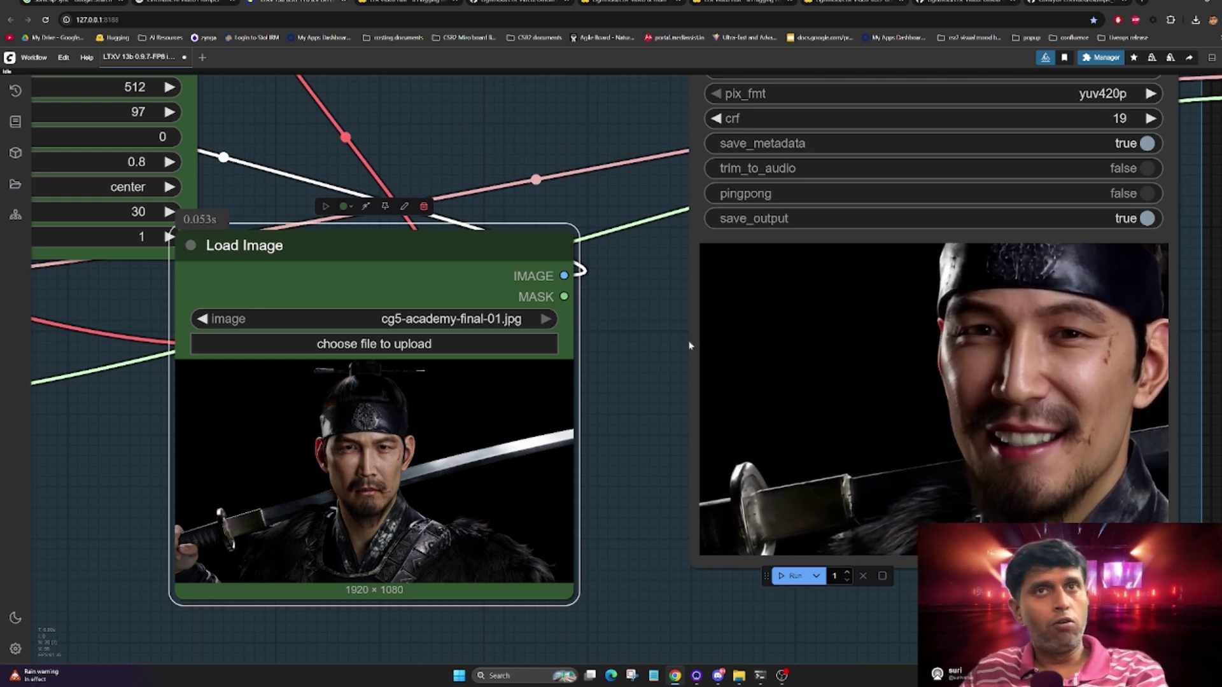
pyautogui.scroll(2, 927, 375)
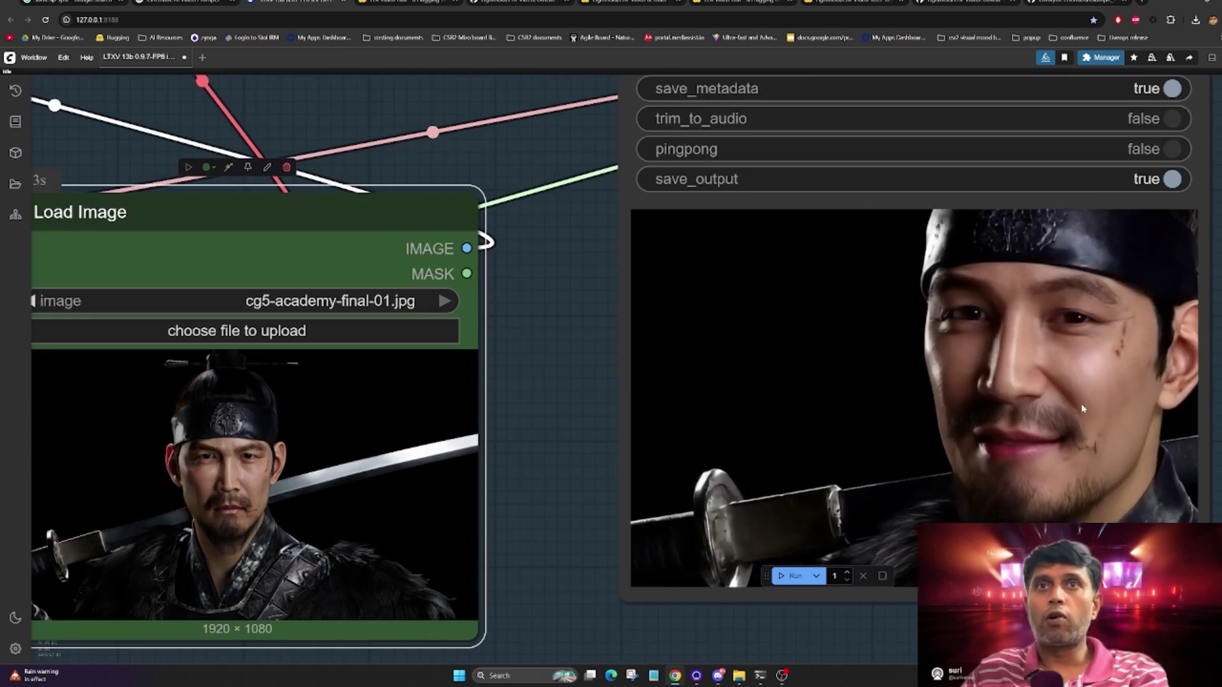
pyautogui.moveTo(996, 427); pyautogui.dragTo(900, 444)
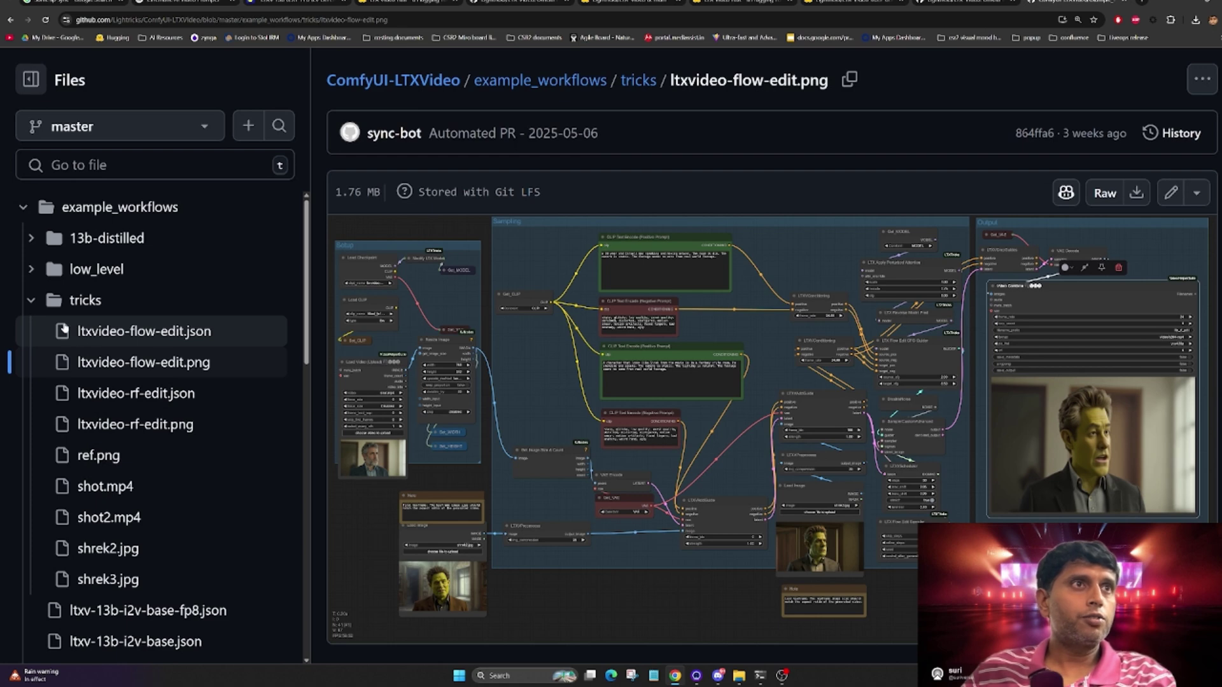
# Step: Download ltxv-13b-i2v-base.json from the example_workflows folder on GitHub and open it as a workflow in ComfyUI
pyautogui.click(31, 300)
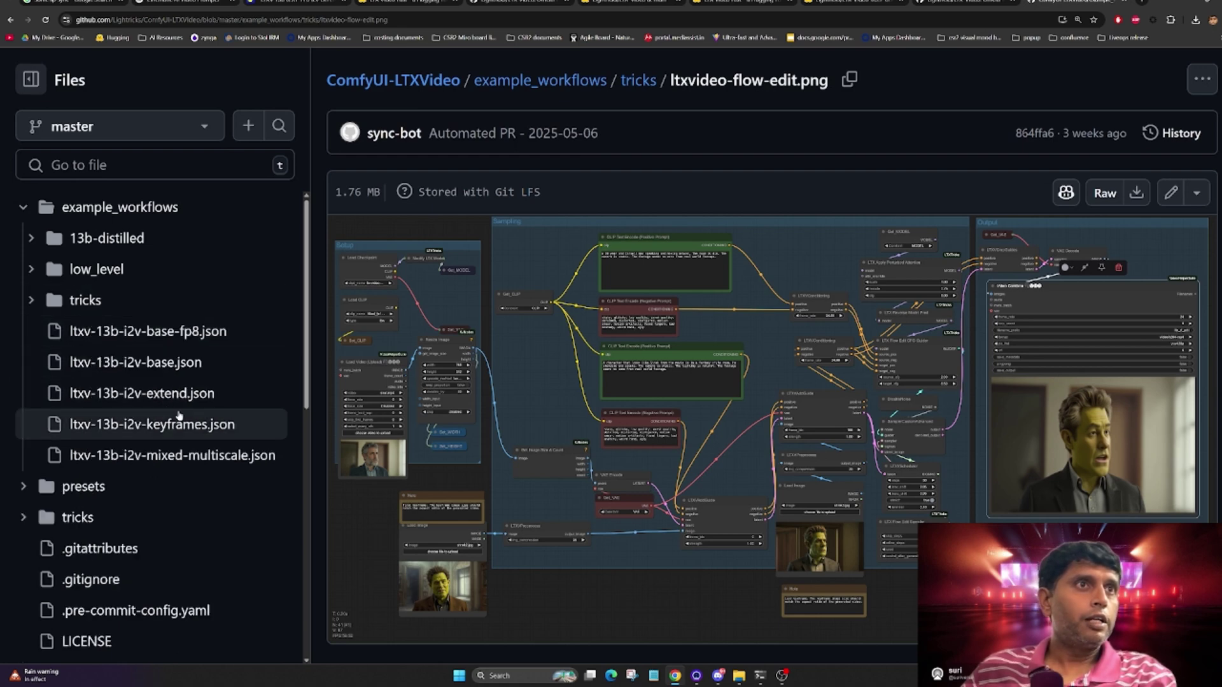
pyautogui.doubleClick(164, 364)
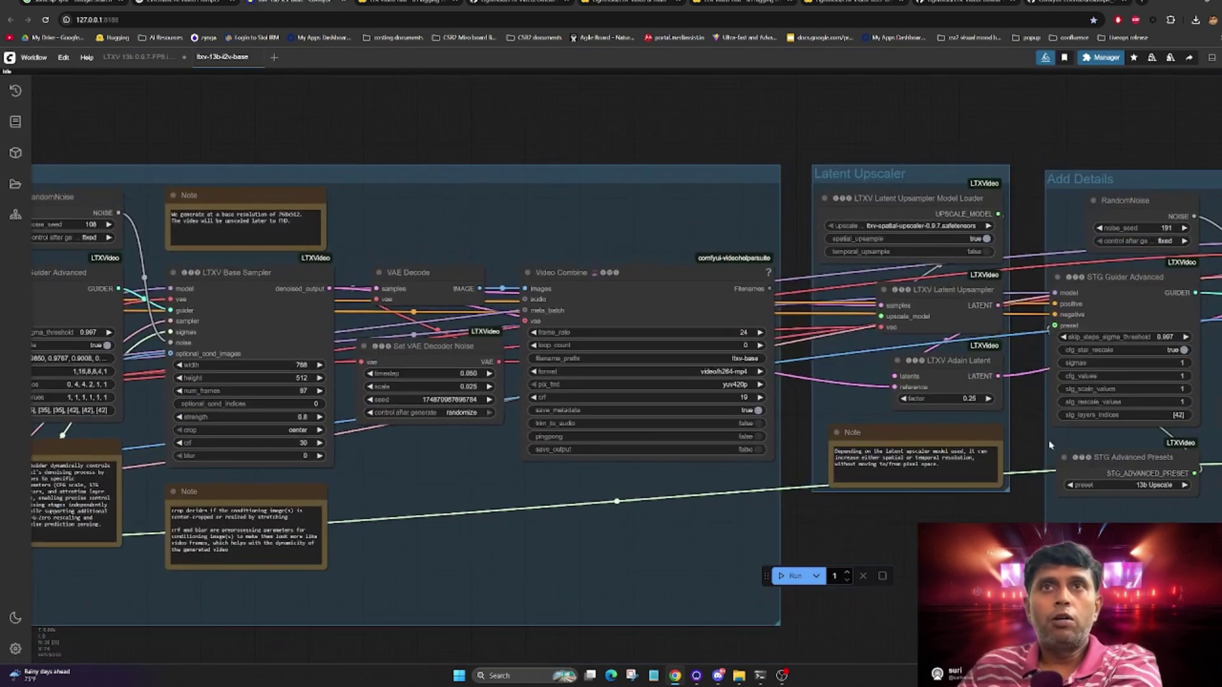
pyautogui.moveTo(955, 446); pyautogui.dragTo(414, 446)
# Step: Examine the Latent Upscaler and Add Details groups and select their nodes together
pyautogui.scroll(2, 478, 448)
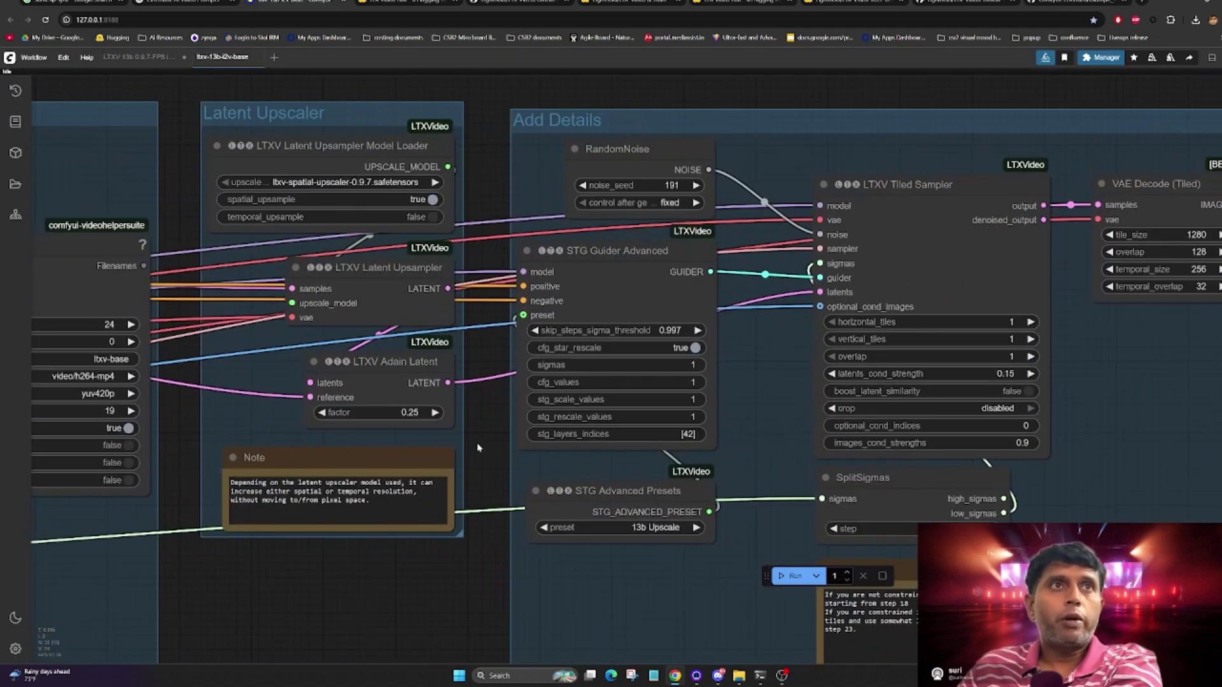
pyautogui.scroll(-5, 561, 334)
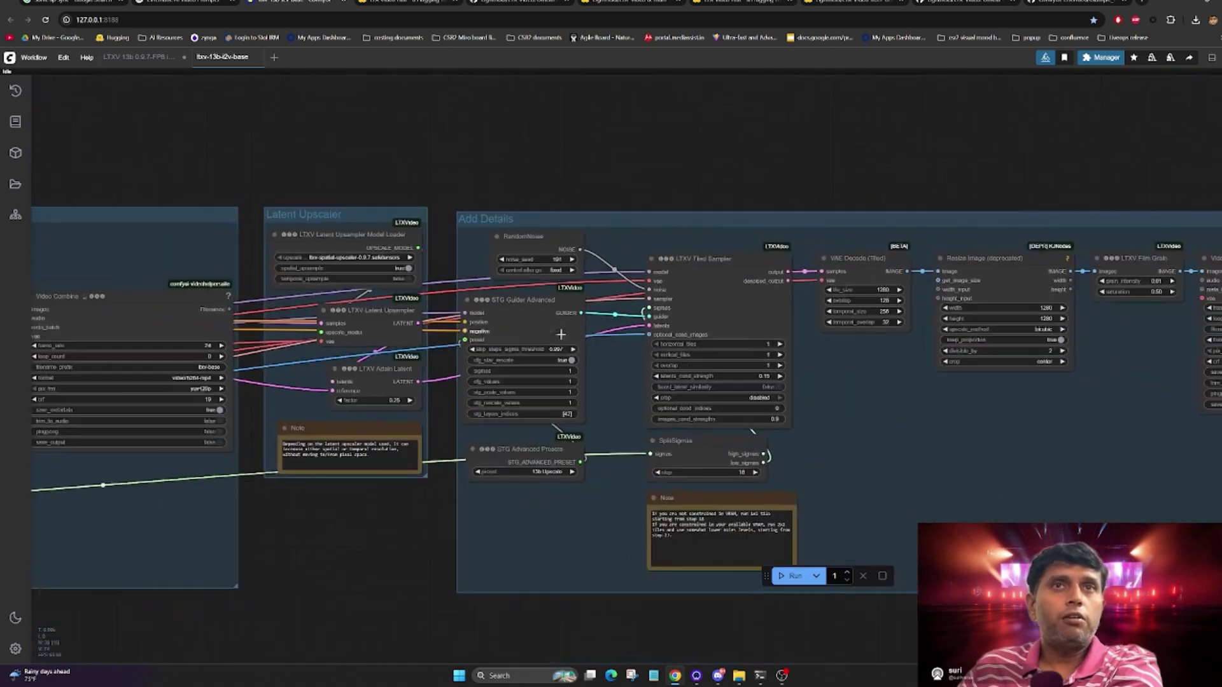
pyautogui.scroll(-2, 560, 334)
pyautogui.moveTo(1169, 146); pyautogui.dragTo(1133, 140)
pyautogui.moveTo(111, 180); pyautogui.dragTo(1086, 464)
pyautogui.click(439, 176)
pyautogui.moveTo(364, 166); pyautogui.dragTo(1193, 488)
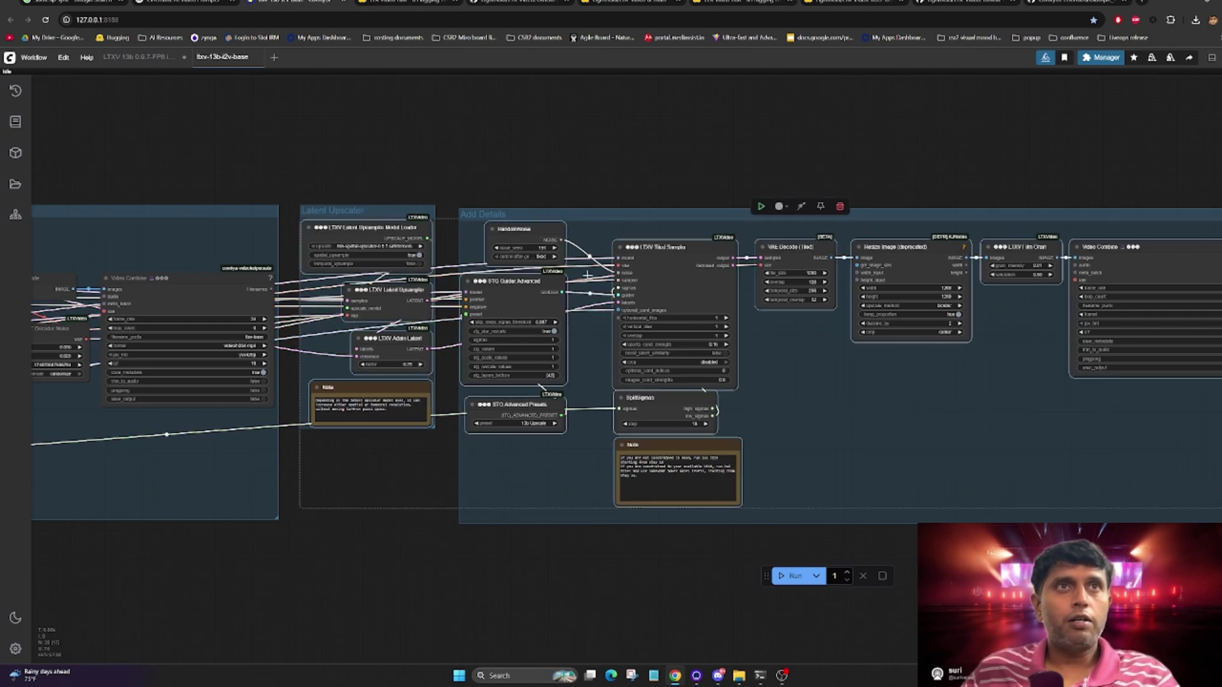
# Step: Read the note below SplitSigmas about tile counts and starting steps for different amounts of VRAM
pyautogui.scroll(10, 730, 374)
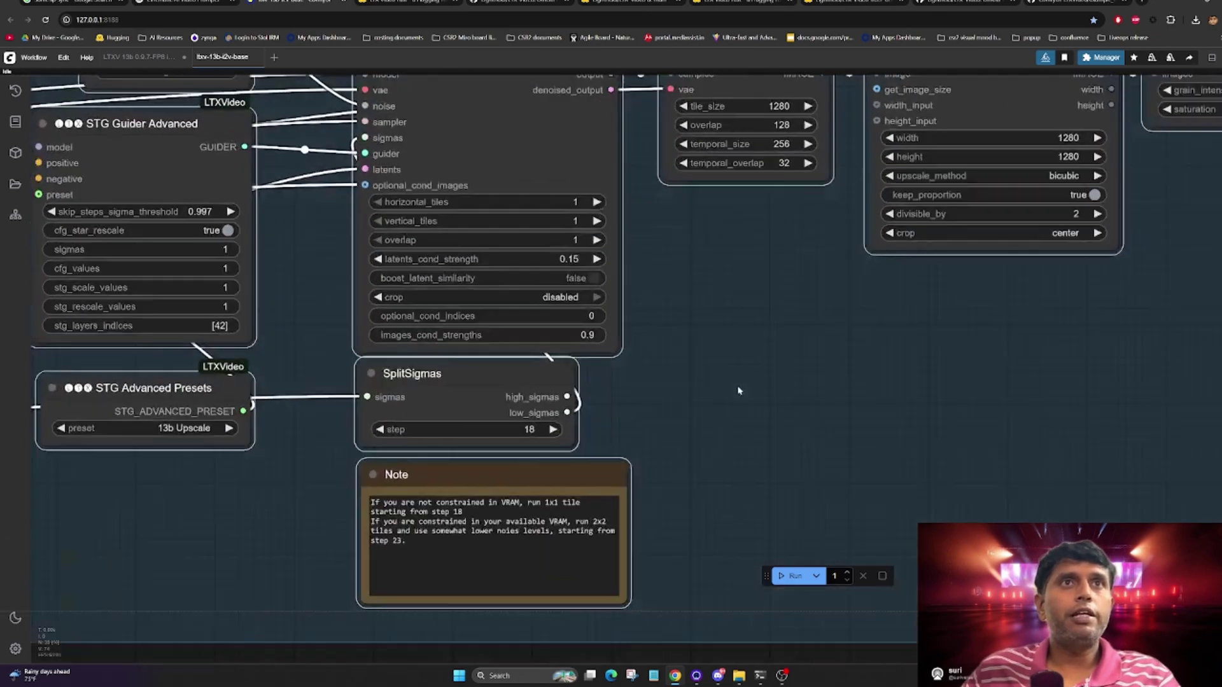
pyautogui.scroll(2, 748, 385)
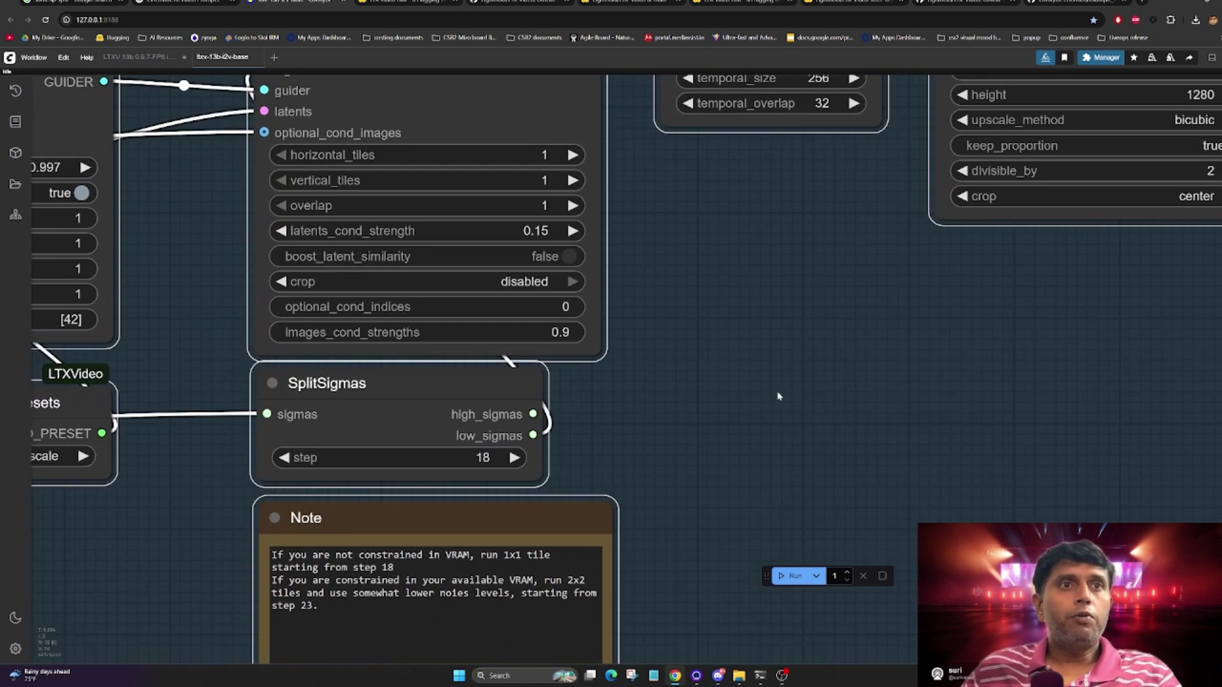
pyautogui.moveTo(709, 458); pyautogui.dragTo(902, 282)
pyautogui.scroll(1, 902, 282)
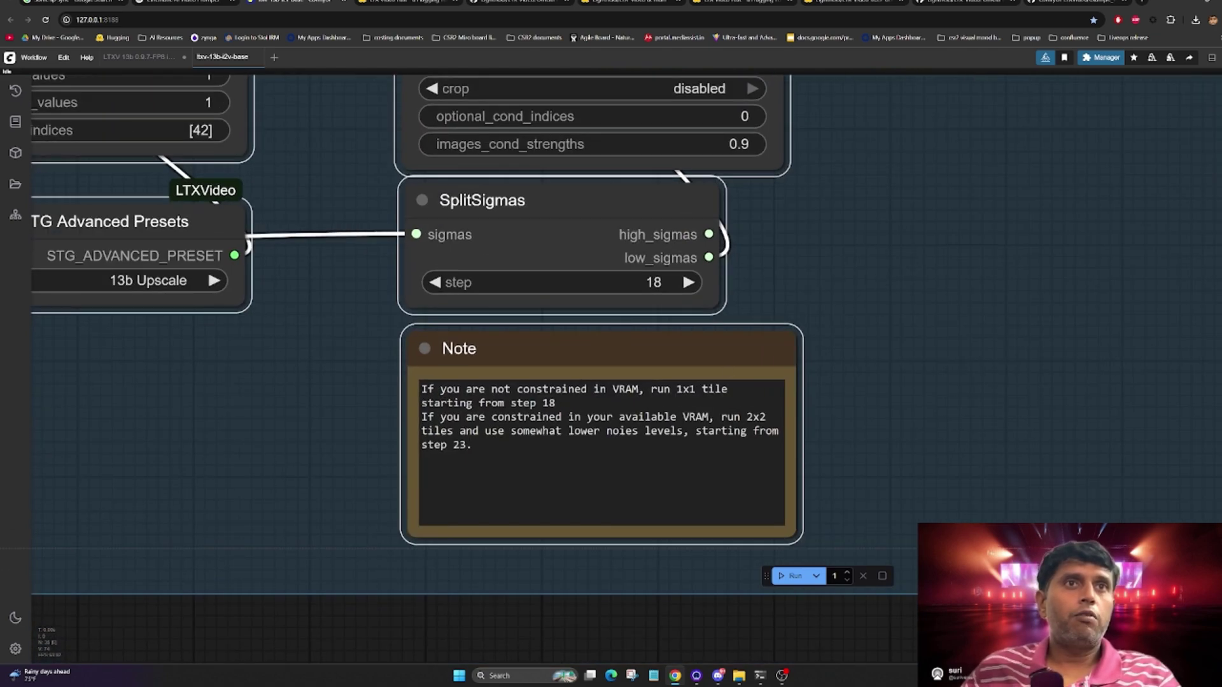
# Step: Switch back to GitHub and return to the main page of the ComfyUI-LTXVideo repository
pyautogui.click(993, 4)
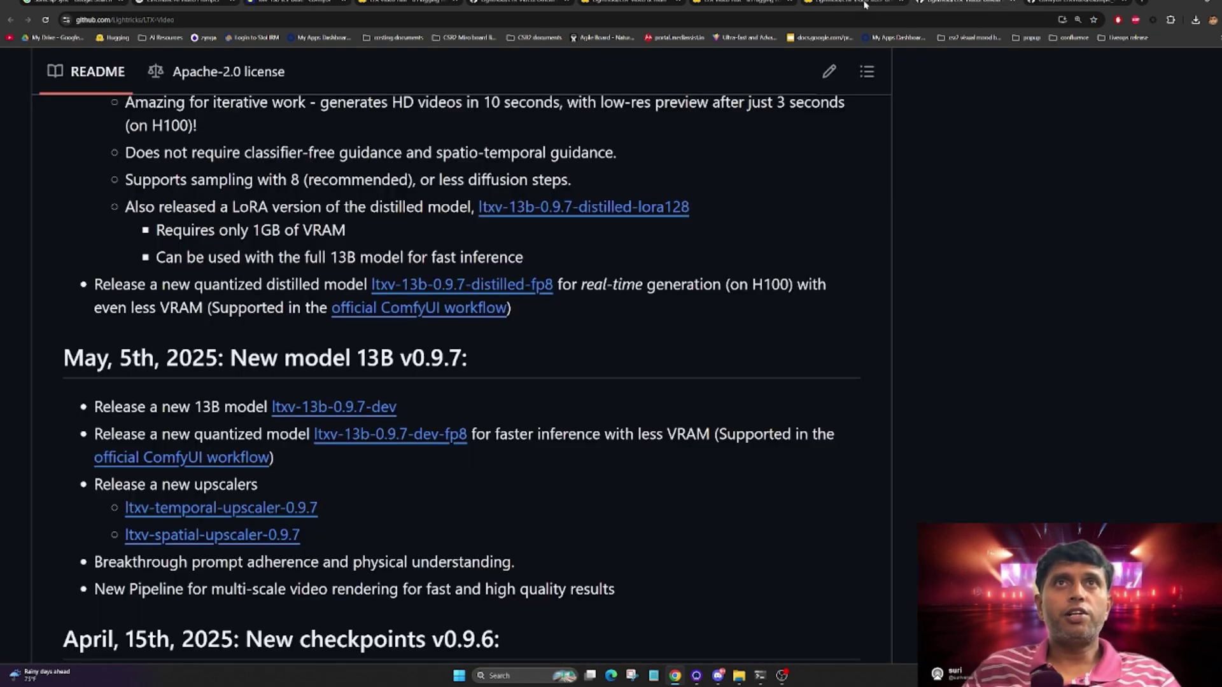
pyautogui.click(844, 2)
pyautogui.click(1074, 2)
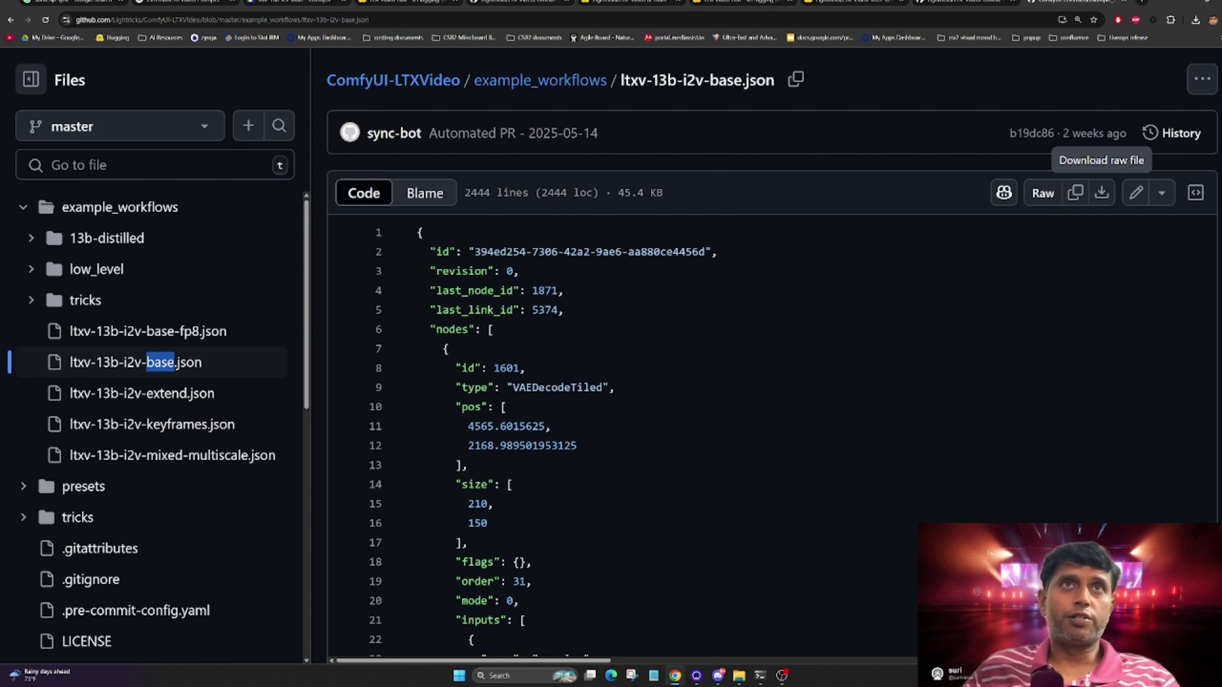
pyautogui.scroll(2, 551, 218)
pyautogui.hotkey('alt', 'Left')
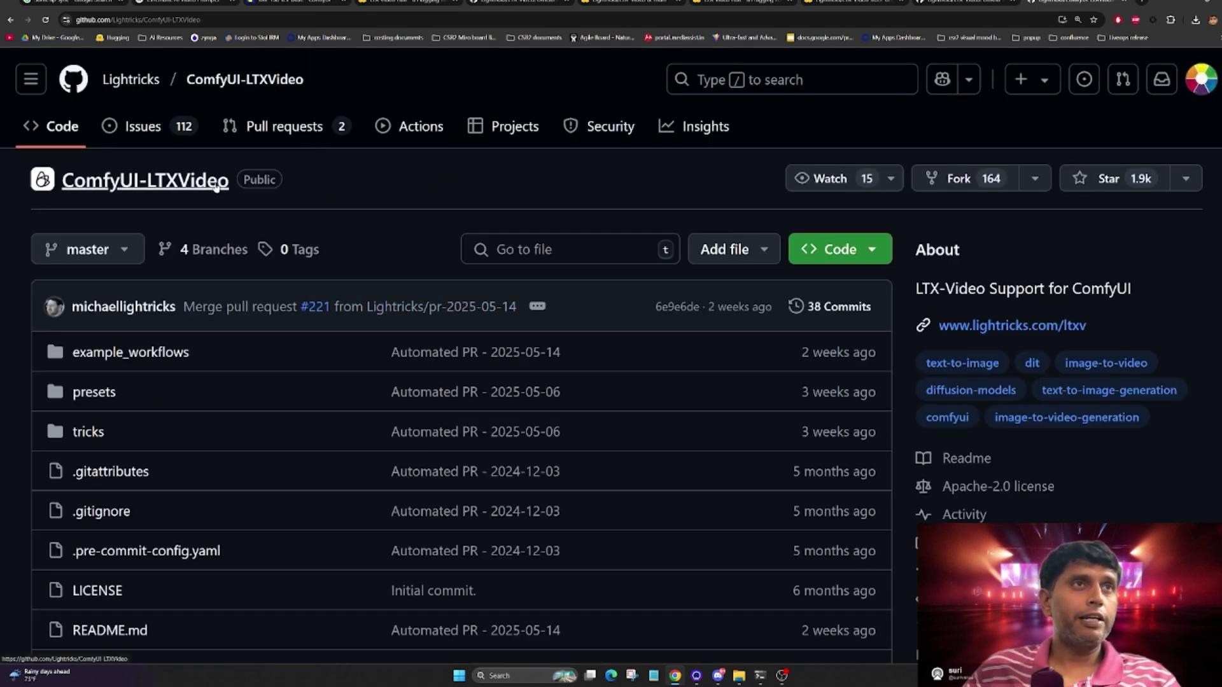
# Step: Close the running ComfyUI console window and open the DATA (D:) drive in File Explorer
pyautogui.click(764, 682)
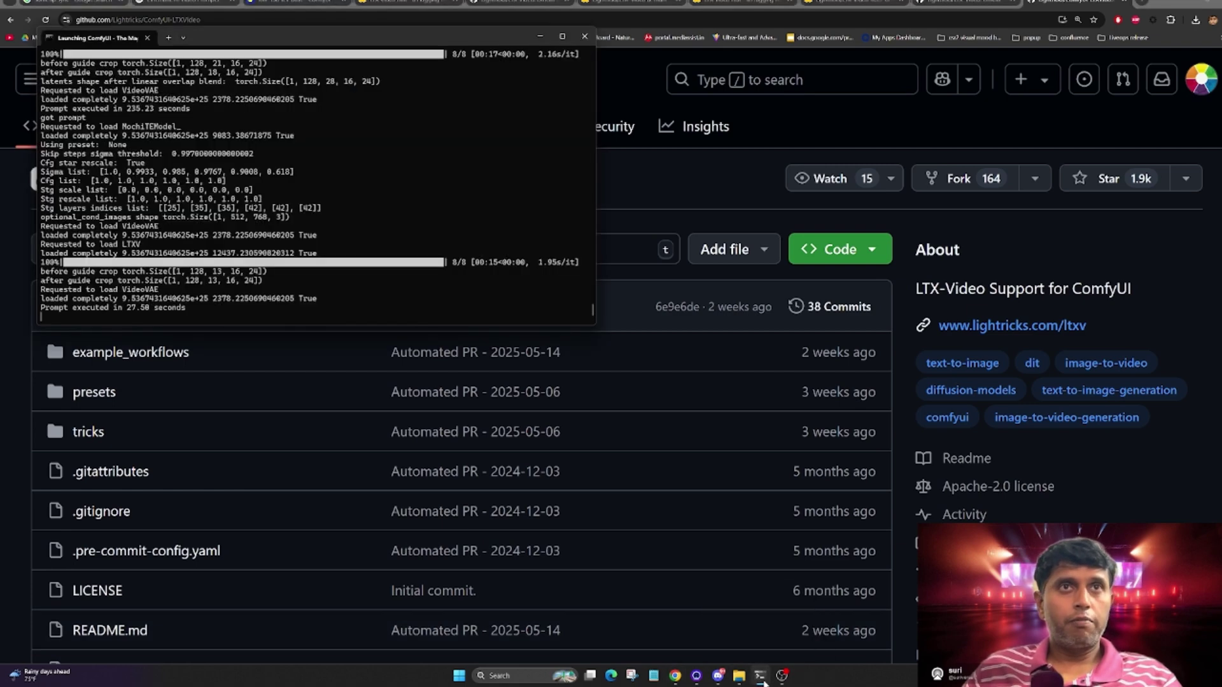
pyautogui.click(583, 35)
pyautogui.moveTo(739, 675)
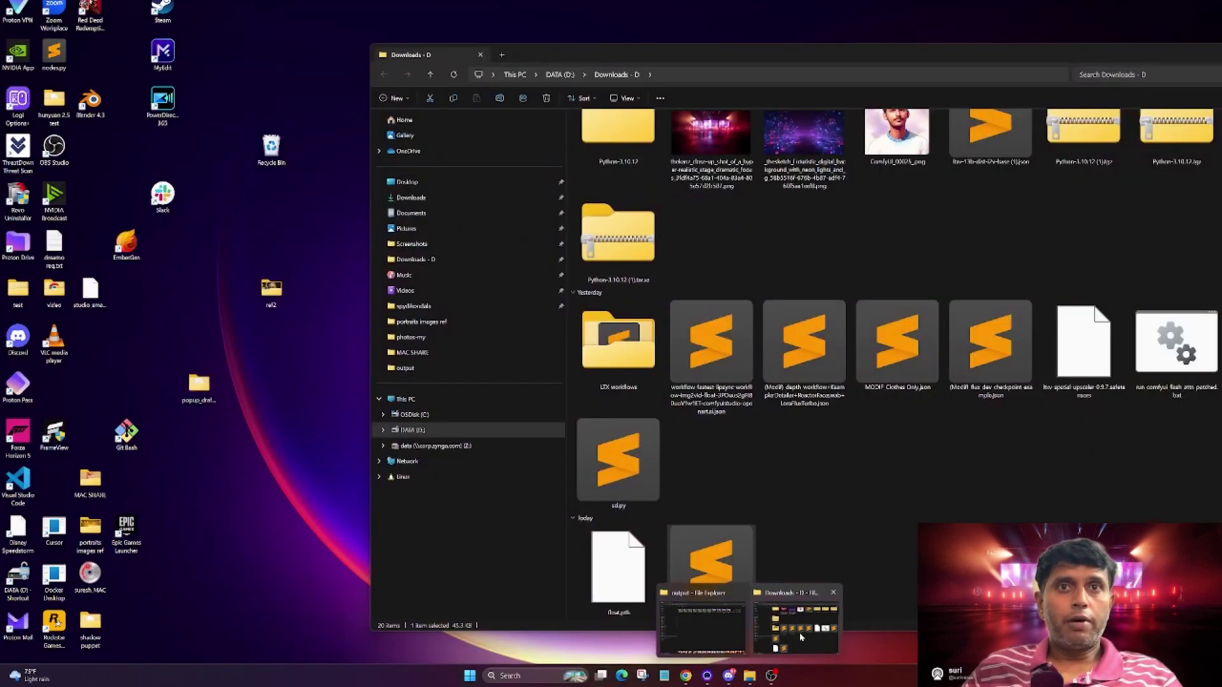
pyautogui.click(800, 634)
pyautogui.click(439, 430)
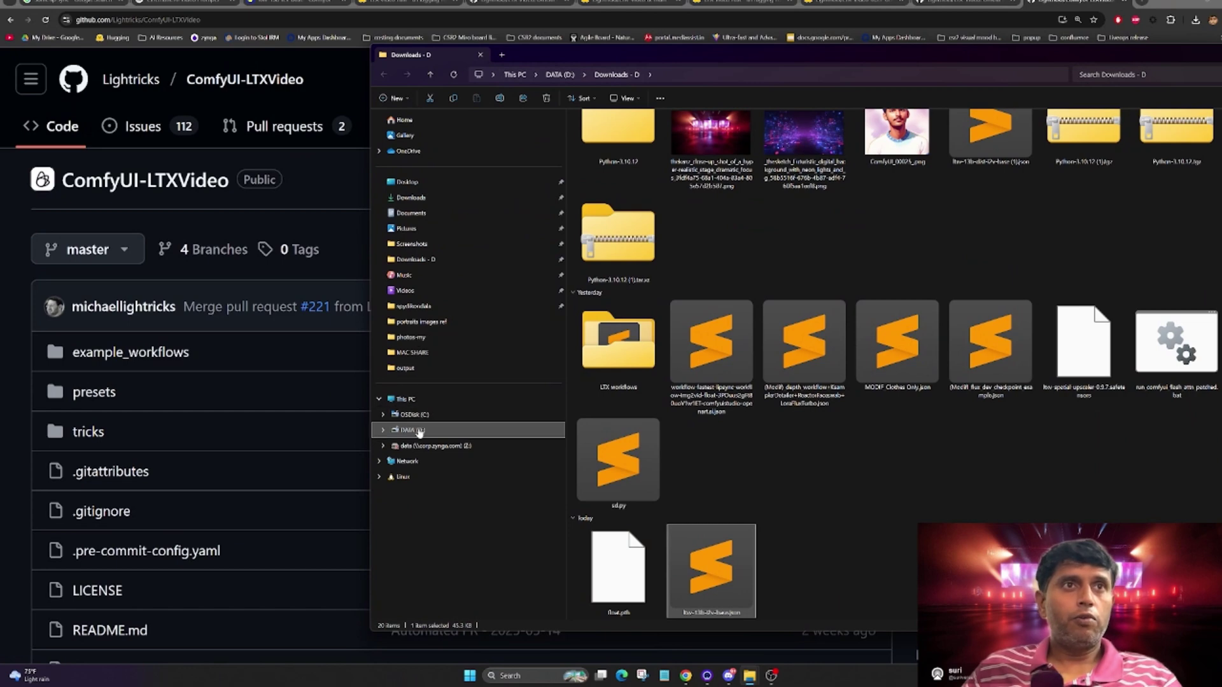
# Step: Run activate_venv.bat to open a console in the ComfyUI virtual environment, and place its window over the File Explorer window
pyautogui.moveTo(912, 58); pyautogui.dragTo(784, 63)
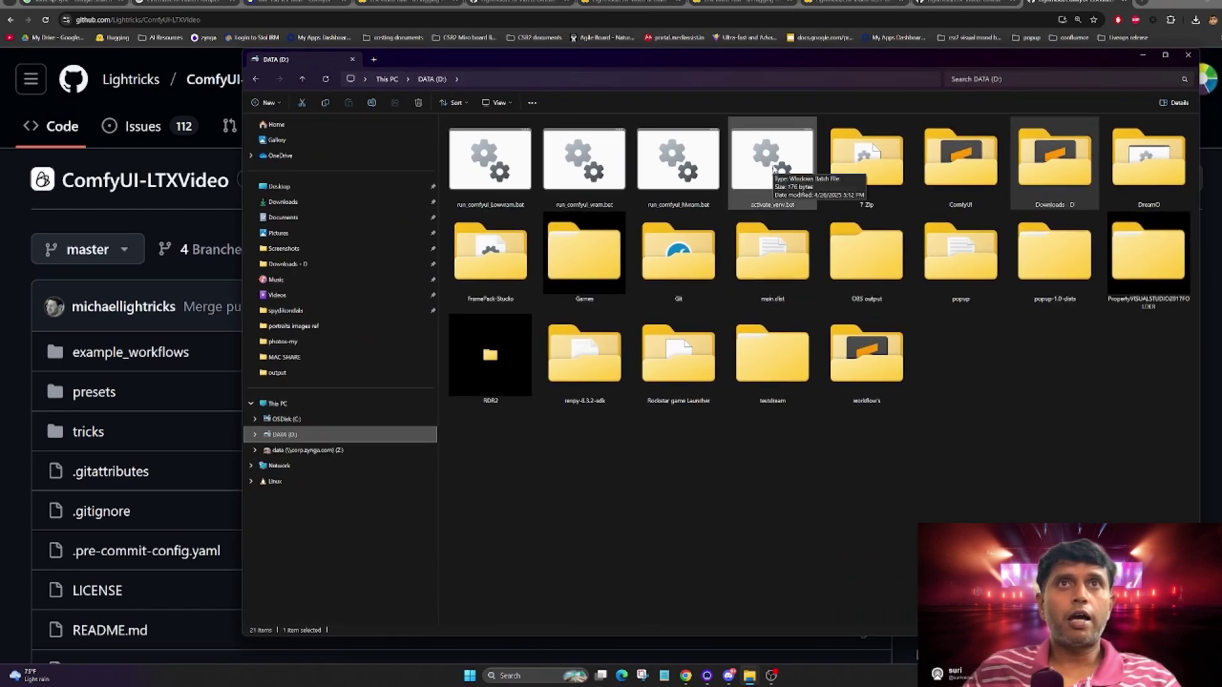
pyautogui.doubleClick(774, 168)
pyautogui.moveTo(274, 27); pyautogui.dragTo(768, 314)
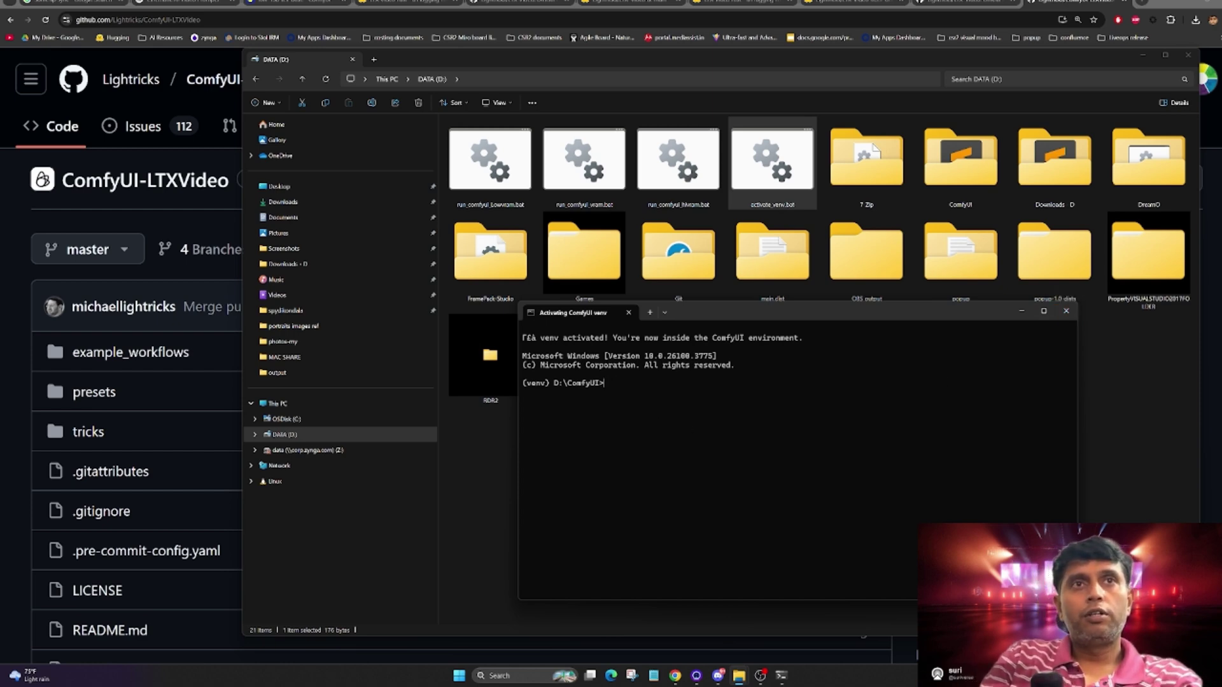
# Step: List the contents of D:\ComfyUI in the console and change to the custom_nodes directory
pyautogui.press('Return')
pyautogui.write('dir')
pyautogui.press('Return')
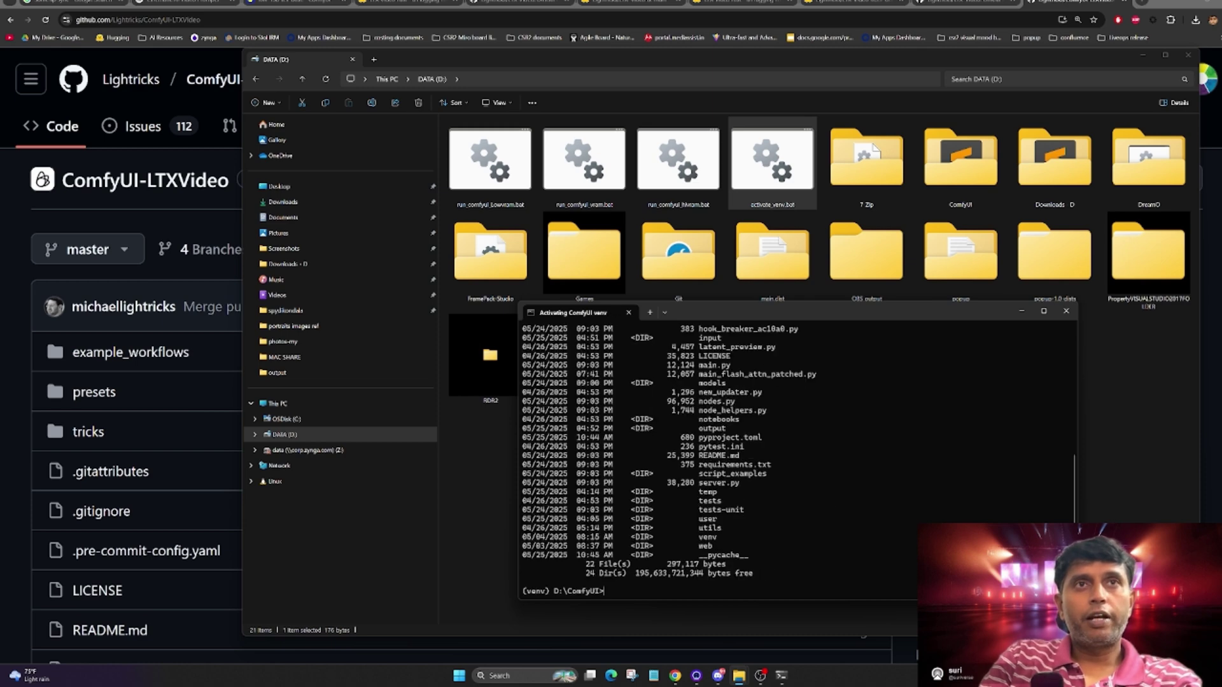
pyautogui.write('cd custom_nodes')
pyautogui.press('Return')
pyautogui.write('cls')
pyautogui.press('Return')
pyautogui.write('git clone')
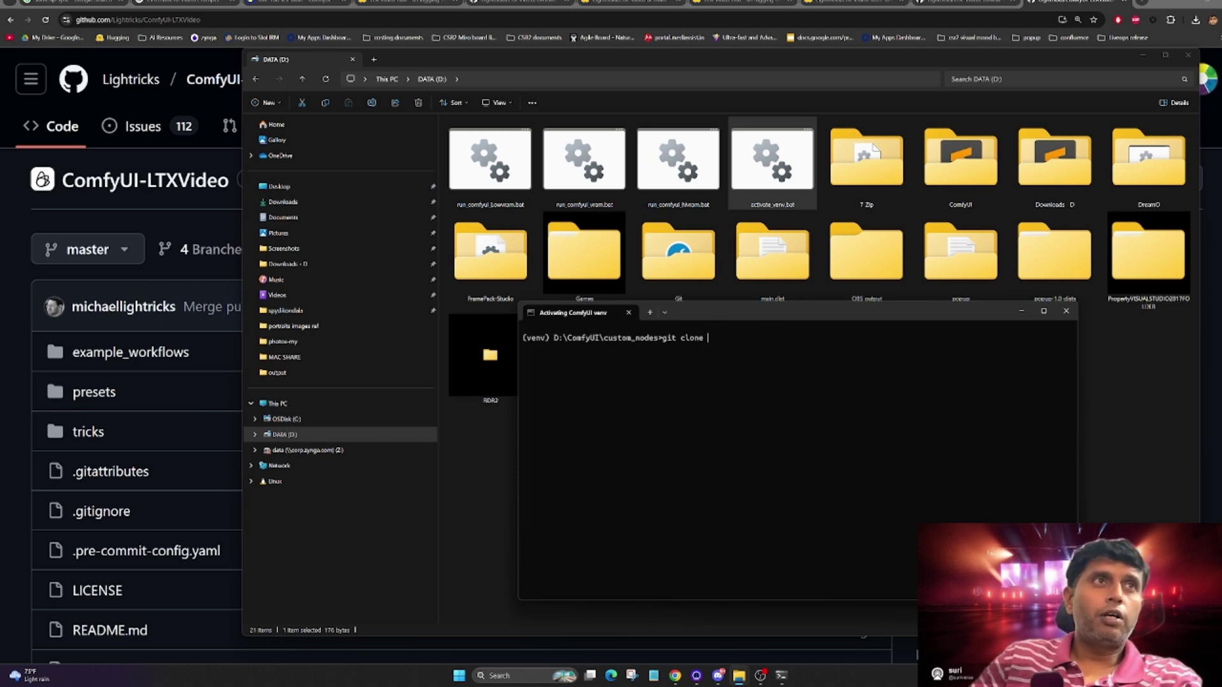
pyautogui.hotkey('alt', 'Tab')
pyautogui.click(861, 420)
pyautogui.click(783, 678)
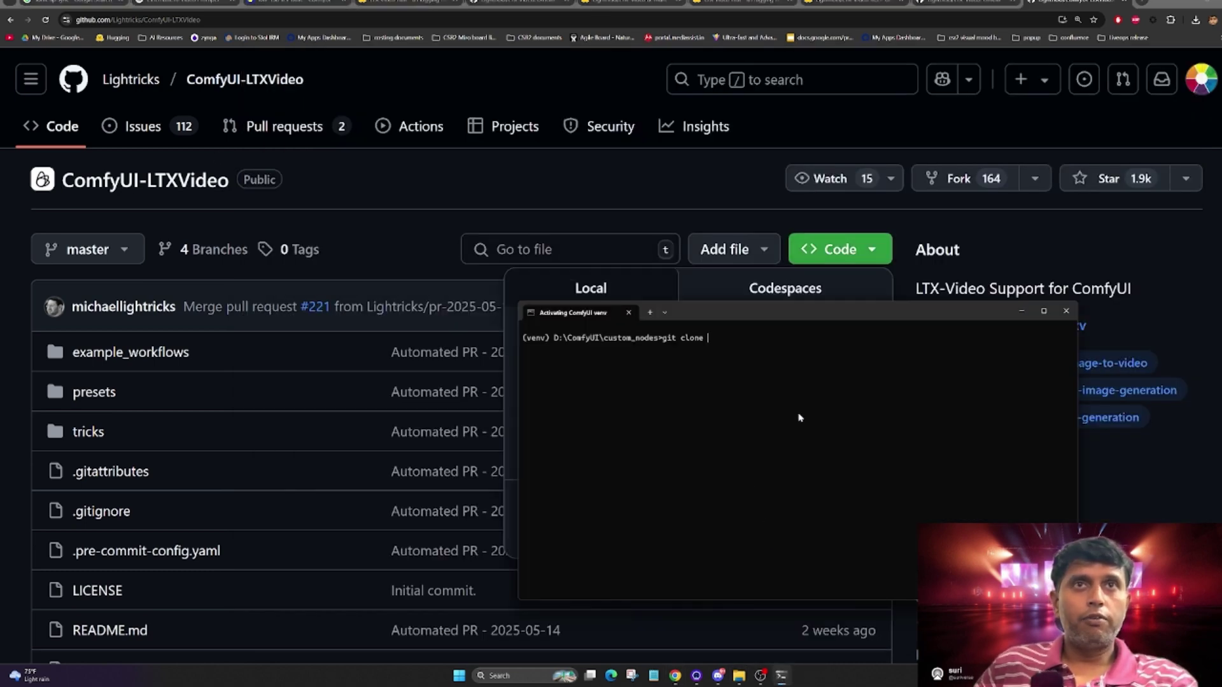
pyautogui.hotkey('ctrl', 'v')
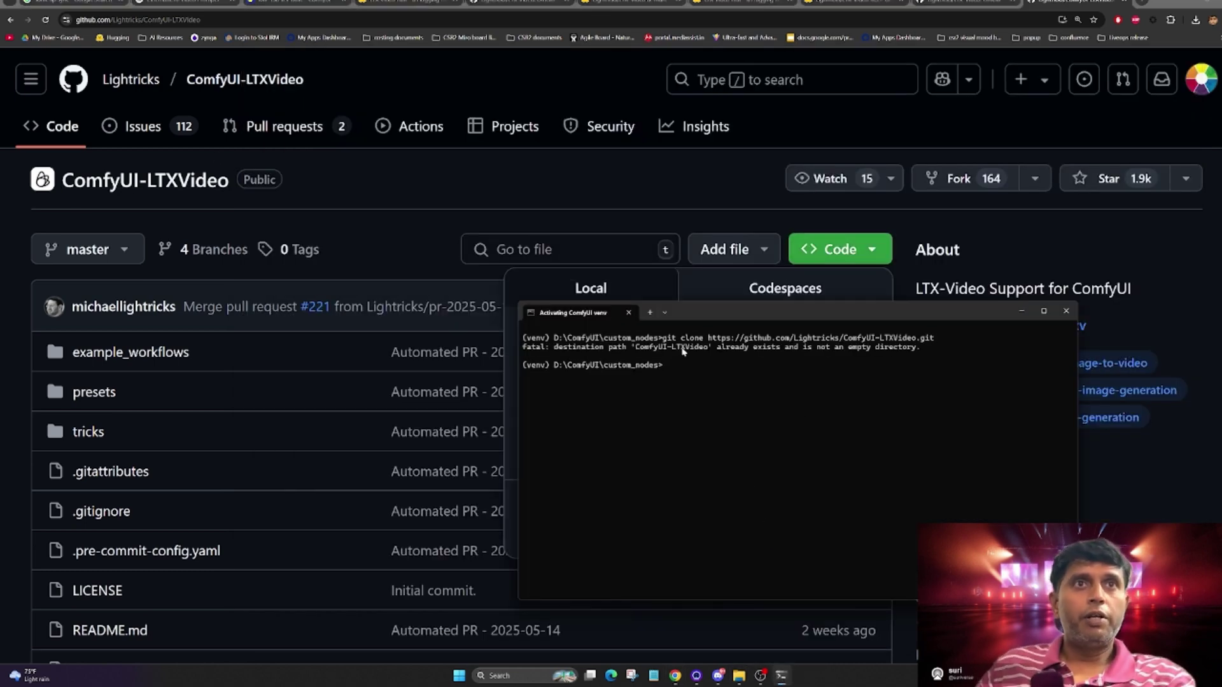
pyautogui.moveTo(551, 348); pyautogui.dragTo(995, 353)
pyautogui.click(913, 368)
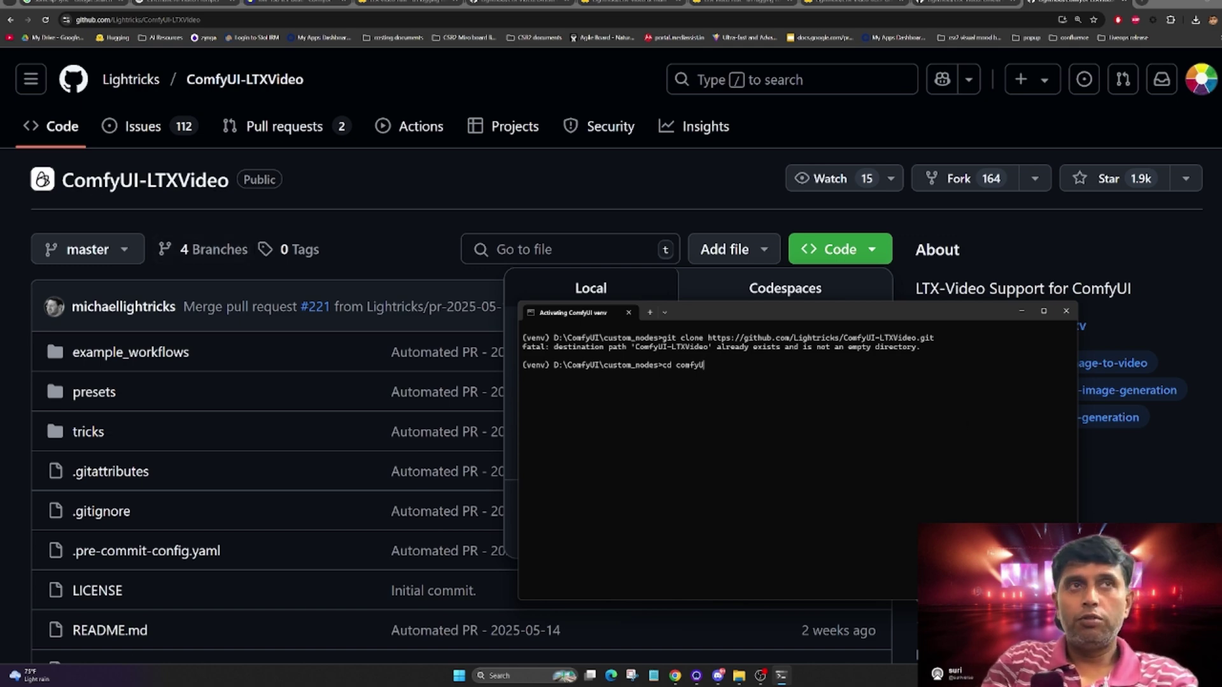
# Step: Change to the existing ComfyUI-LTXVideo directory and list its contents in a cleared, maximized console
pyautogui.press('Return')
pyautogui.write('cls')
pyautogui.press('Return')
pyautogui.write('di')
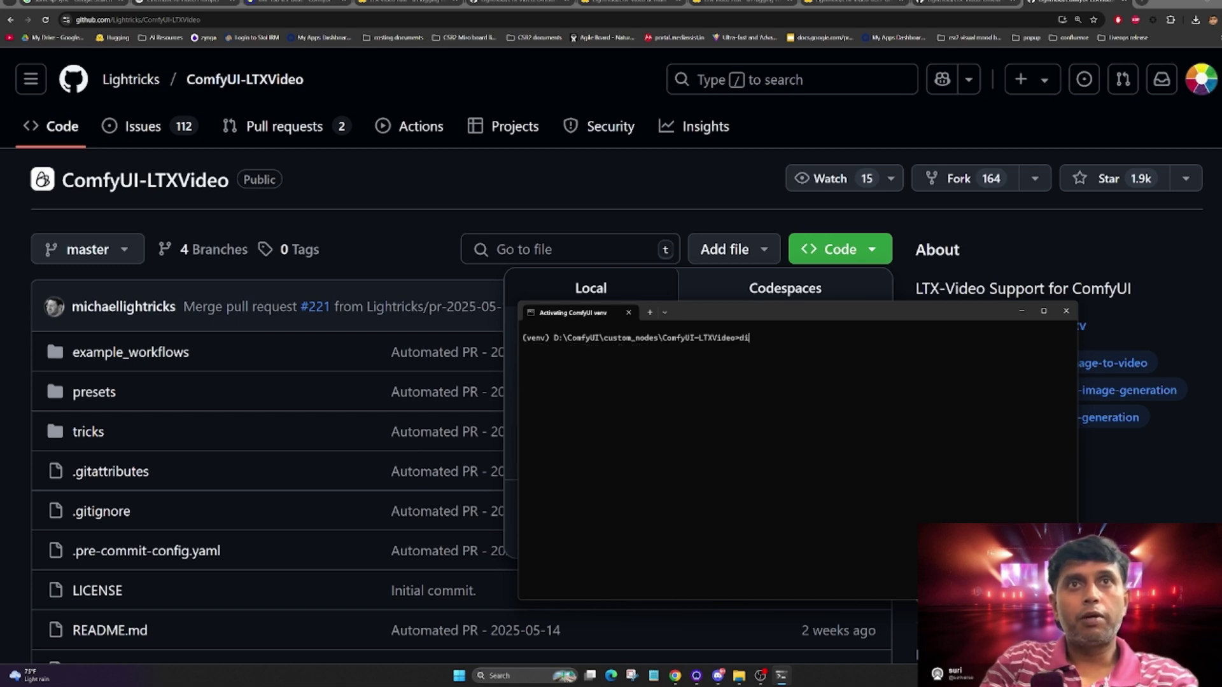
pyautogui.write('r')
pyautogui.press('Return')
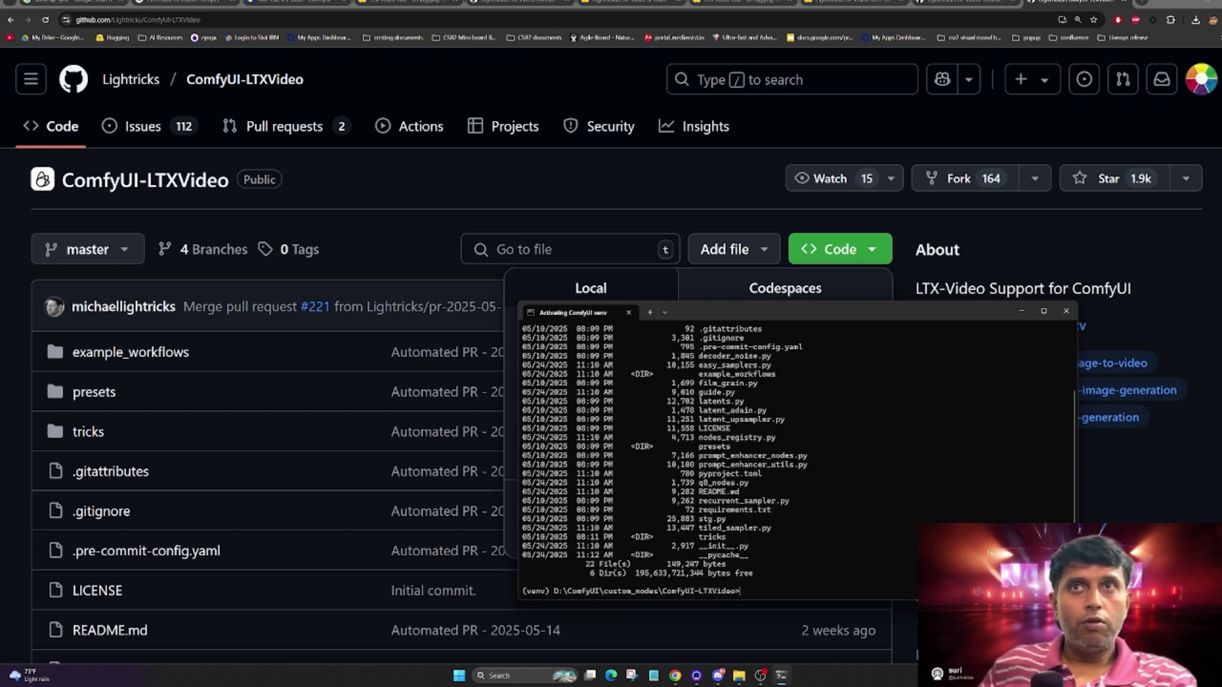
pyautogui.click(1044, 311)
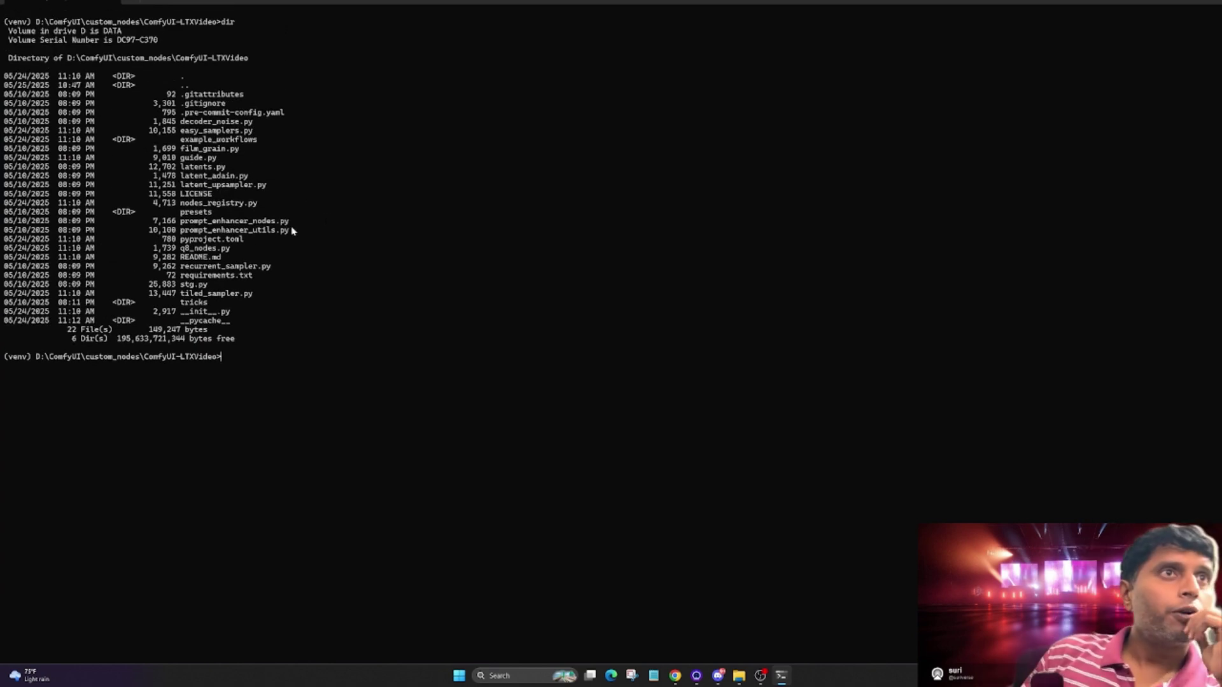
# Step: Install the node's dependencies with pip install -r requirements.txt and inspect the installation output
pyautogui.moveTo(258, 277); pyautogui.dragTo(147, 278)
pyautogui.click(281, 373)
pyautogui.write('pip install -r requirements.txt')
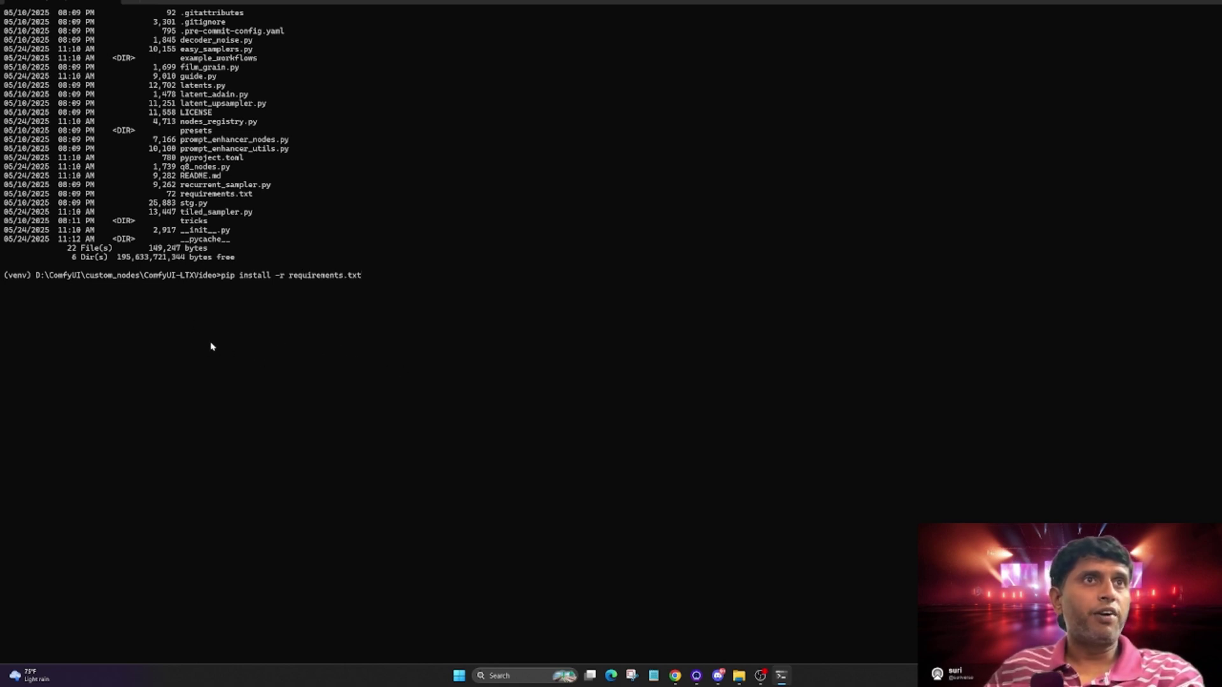
pyautogui.press('Return')
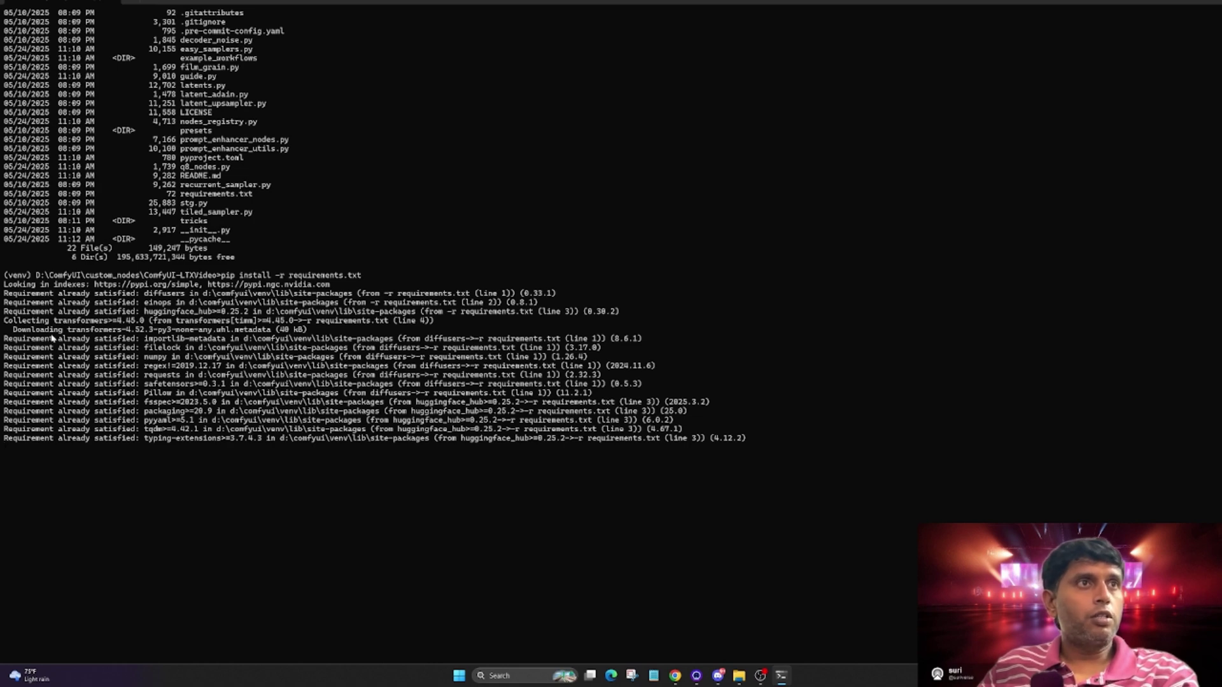
pyautogui.moveTo(5, 329); pyautogui.dragTo(305, 329)
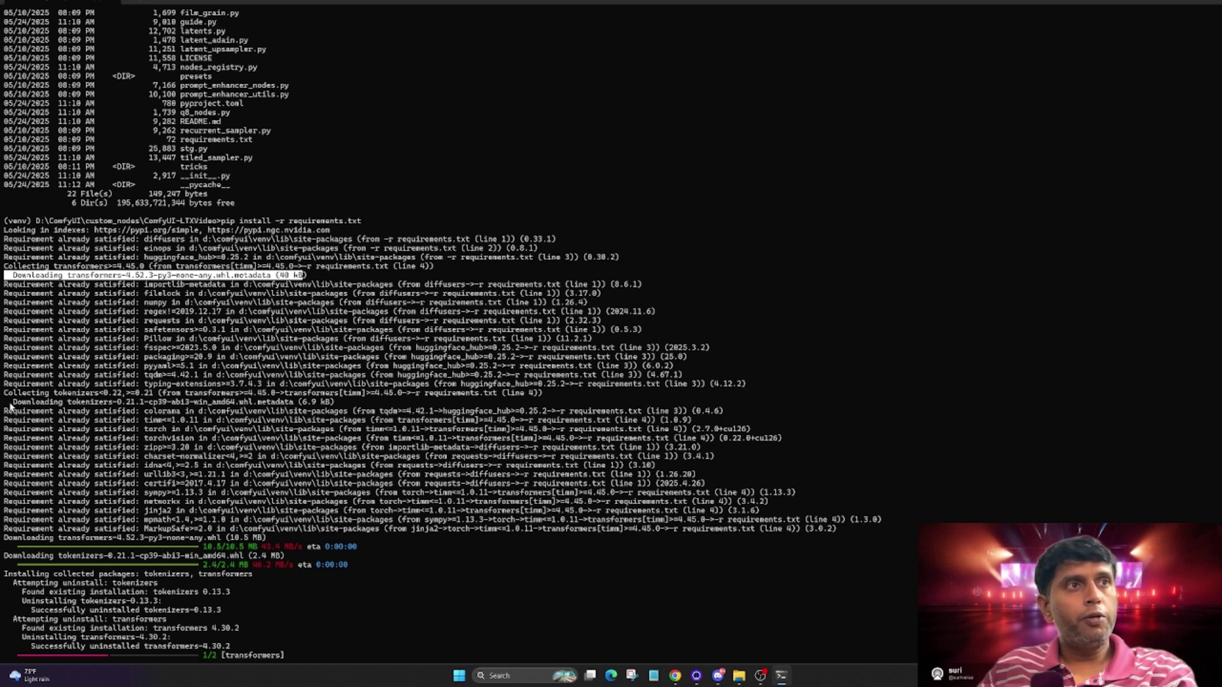
pyautogui.moveTo(7, 411); pyautogui.dragTo(916, 539)
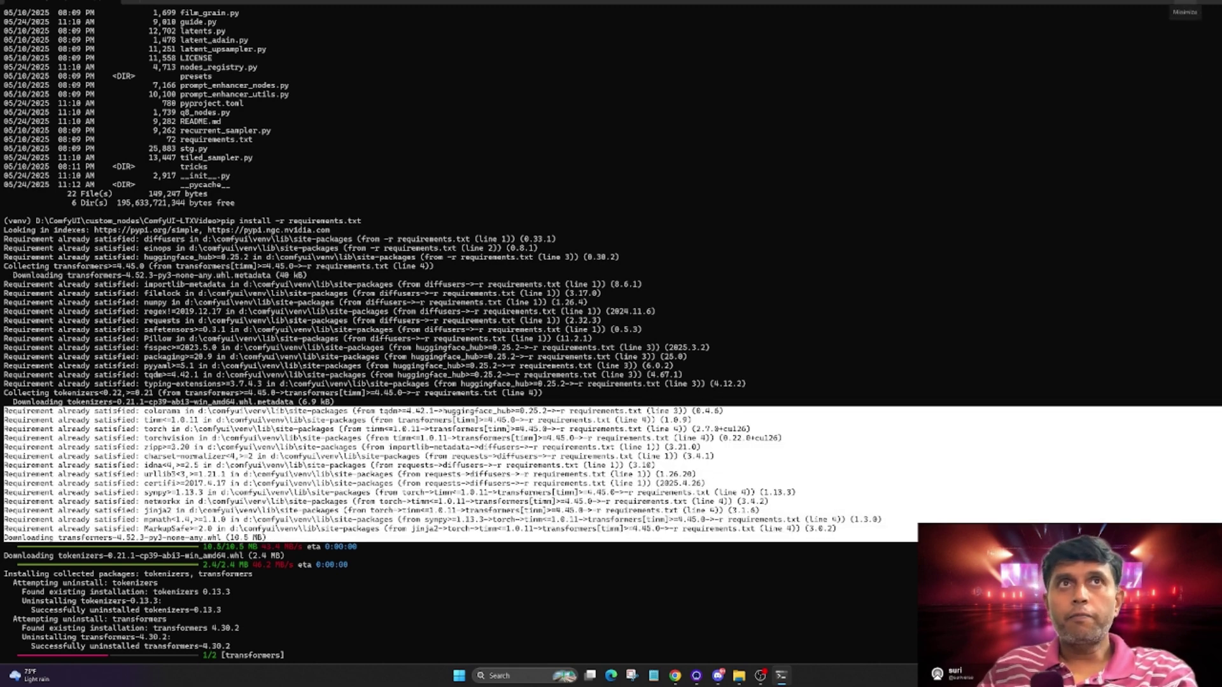
# Step: Minimize the console and review the model files of the Lightricks/LTX-Video repository on Hugging Face
pyautogui.click(1185, 2)
pyautogui.click(751, 2)
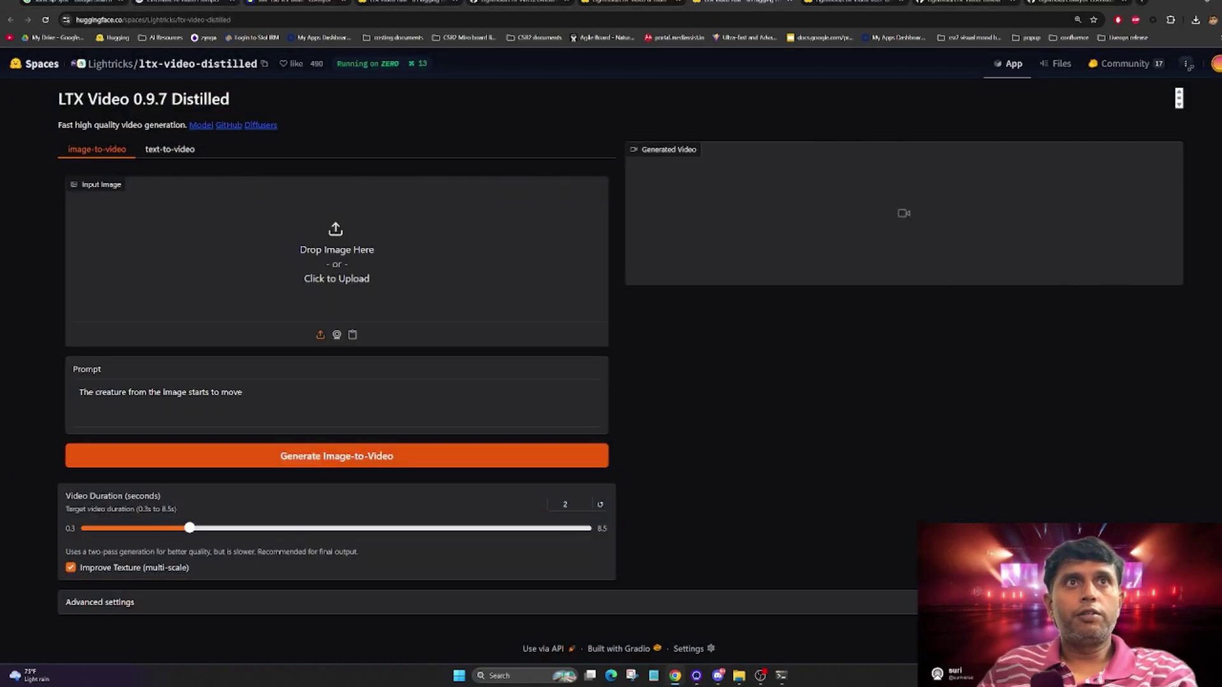
pyautogui.click(615, 5)
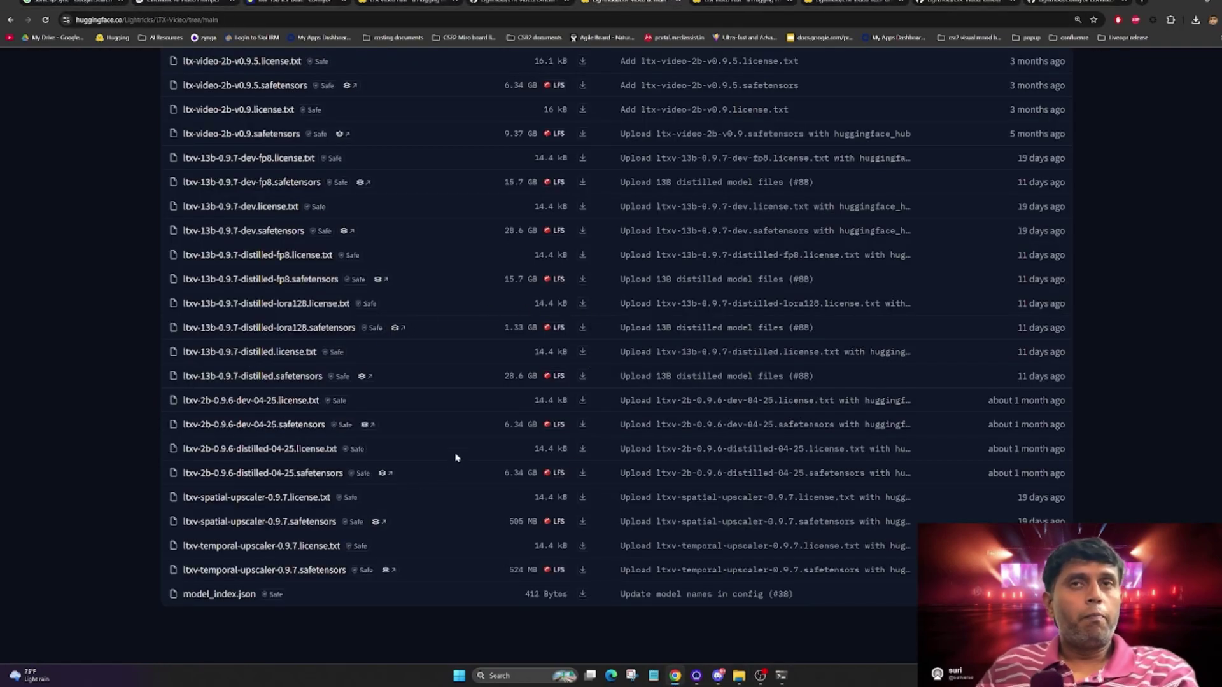
pyautogui.scroll(2, 456, 457)
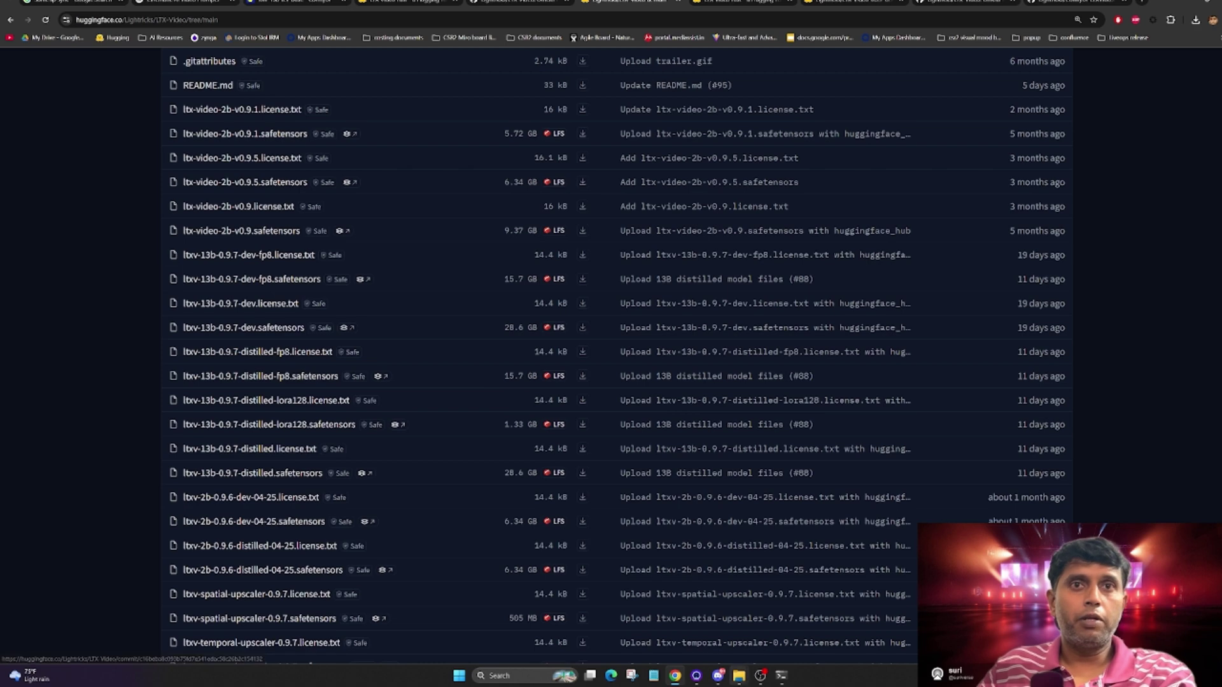
# Step: Switch to File Explorer and open the ComfyUI\models\checkpoints folder on the DATA (D:) drive
pyautogui.moveTo(737, 683)
pyautogui.click(786, 623)
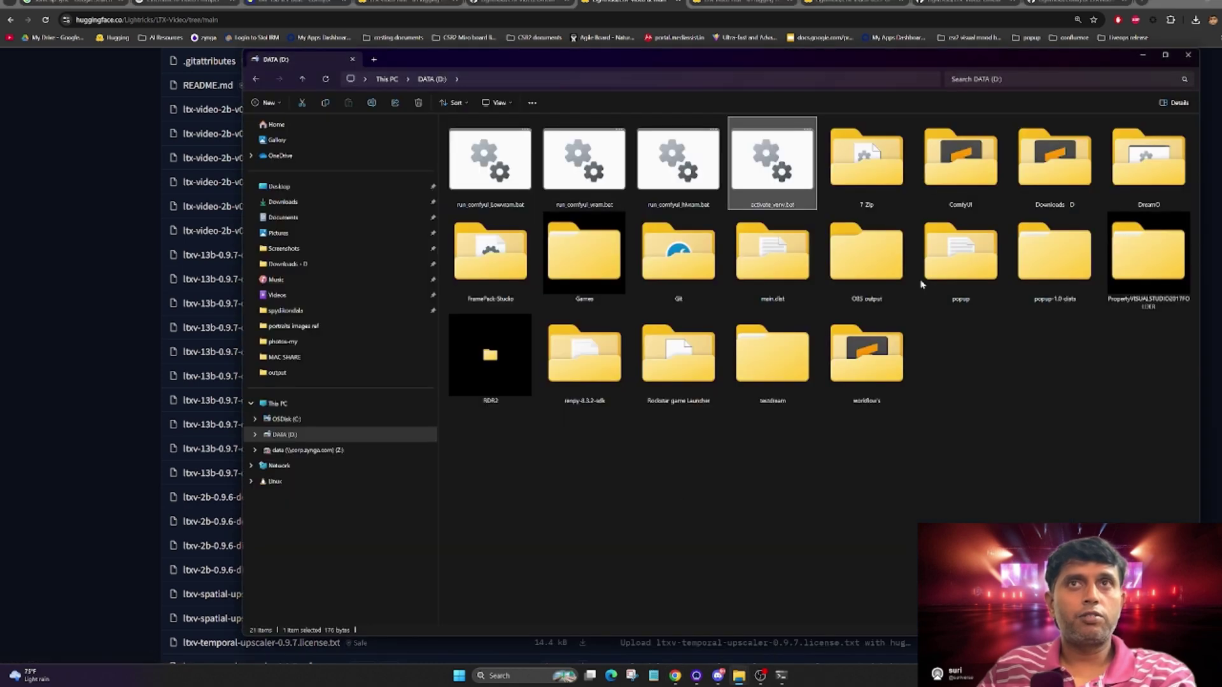
pyautogui.click(978, 181)
pyautogui.doubleClick(978, 181)
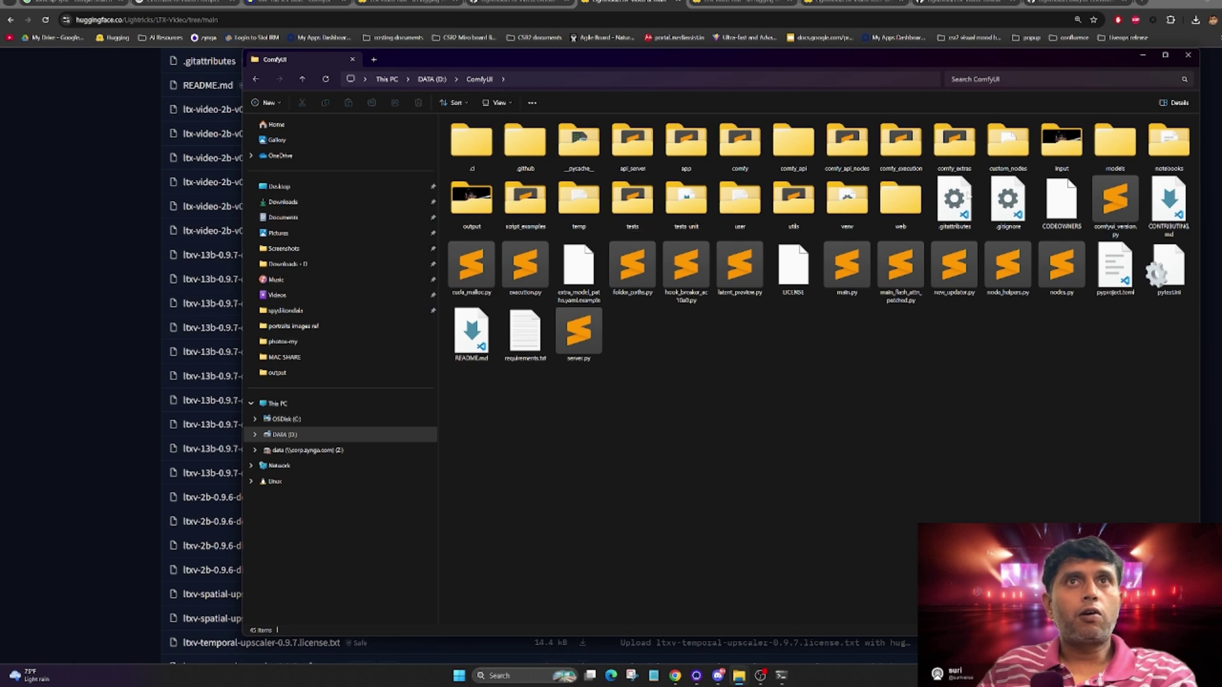
pyautogui.doubleClick(1115, 142)
pyautogui.doubleClick(500, 156)
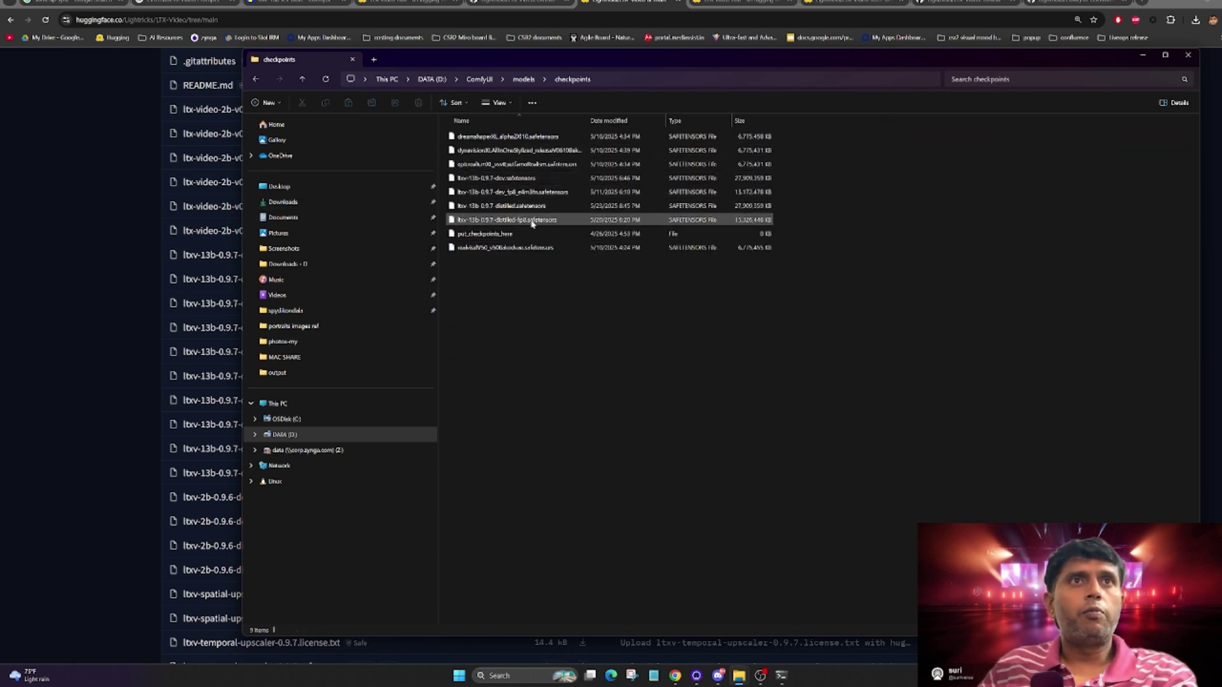
# Step: Look into the clip_vision folder under models, and open the text_encoders folder to view its files
pyautogui.click(526, 81)
pyautogui.doubleClick(654, 177)
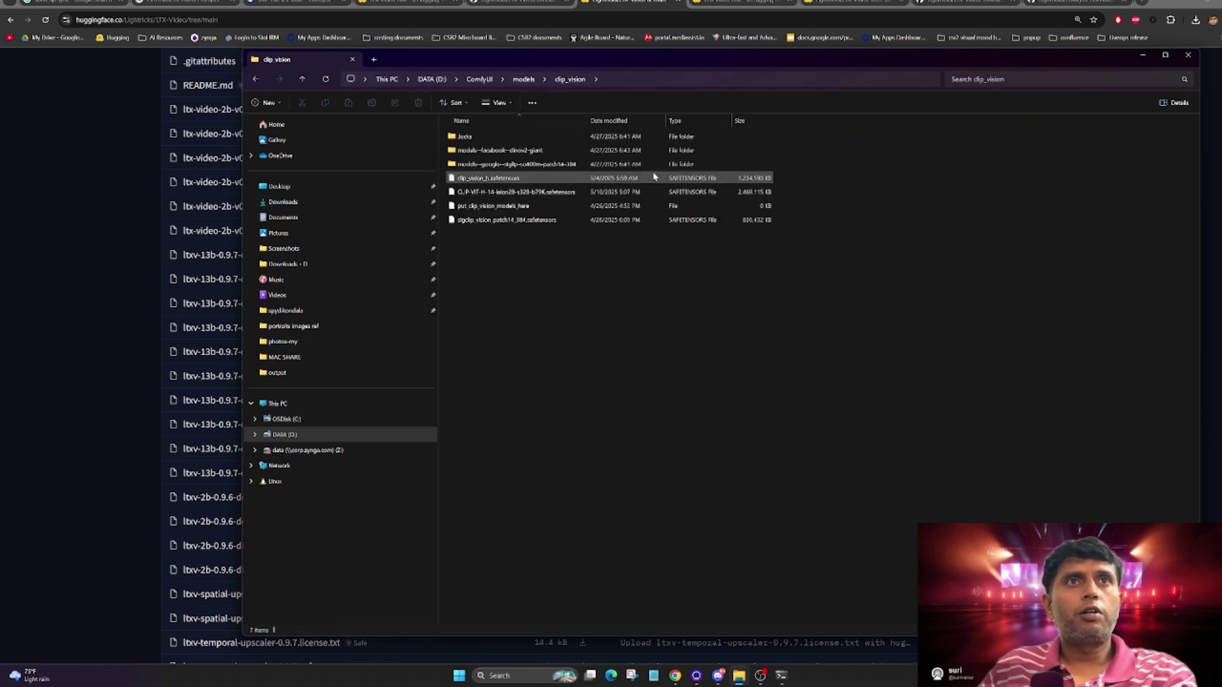
pyautogui.click(524, 79)
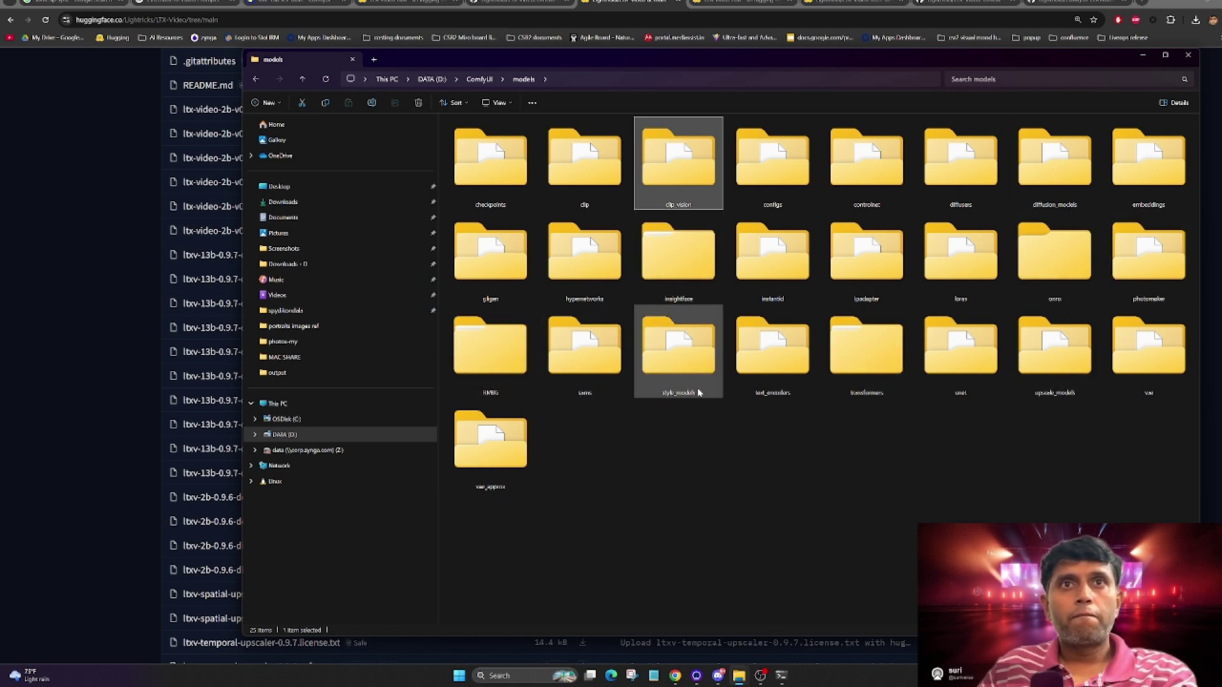
pyautogui.doubleClick(776, 347)
pyautogui.moveTo(495, 307); pyautogui.dragTo(537, 172)
pyautogui.click(527, 350)
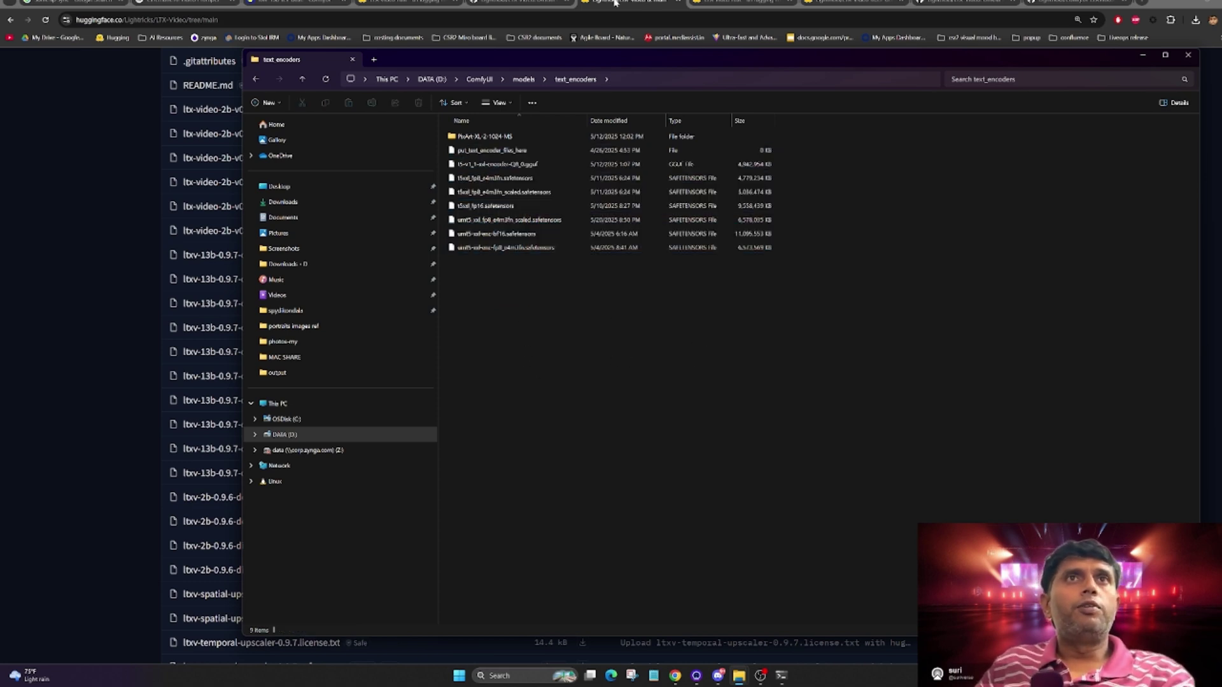
# Step: Return to the console to check pip's dependency conflict lines, then clear and close the console
pyautogui.click(782, 675)
pyautogui.moveTo(572, 631); pyautogui.dragTo(3, 581)
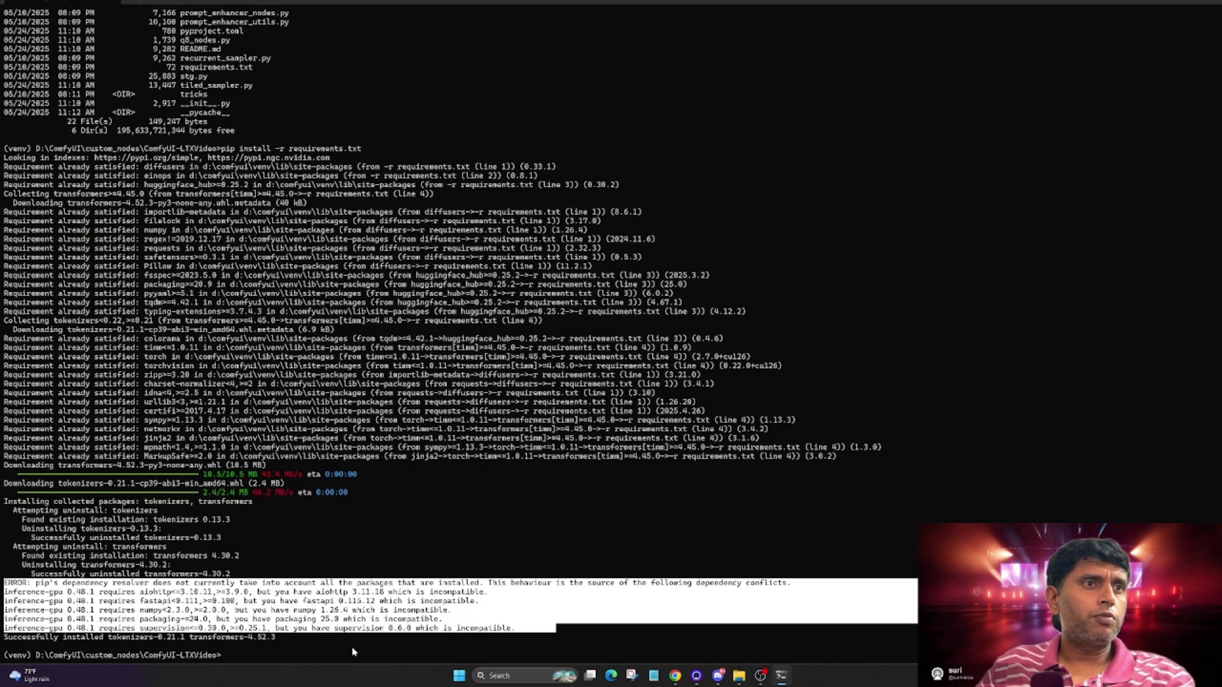
pyautogui.click(298, 654)
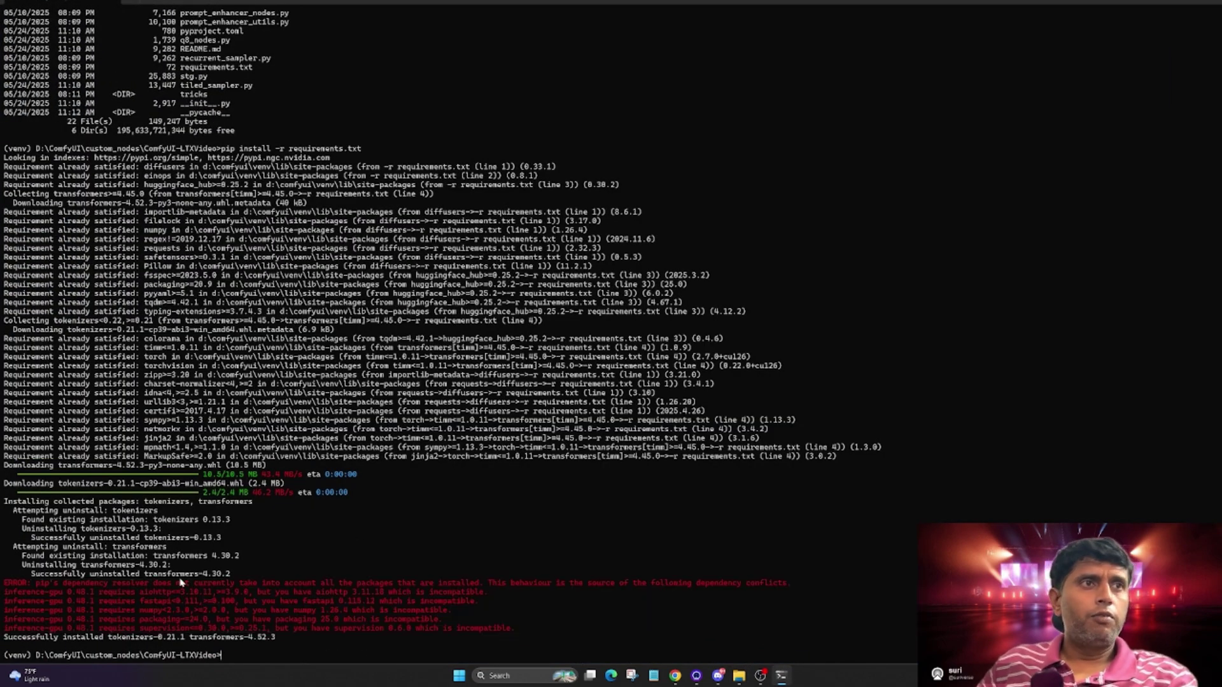
pyautogui.write('cls')
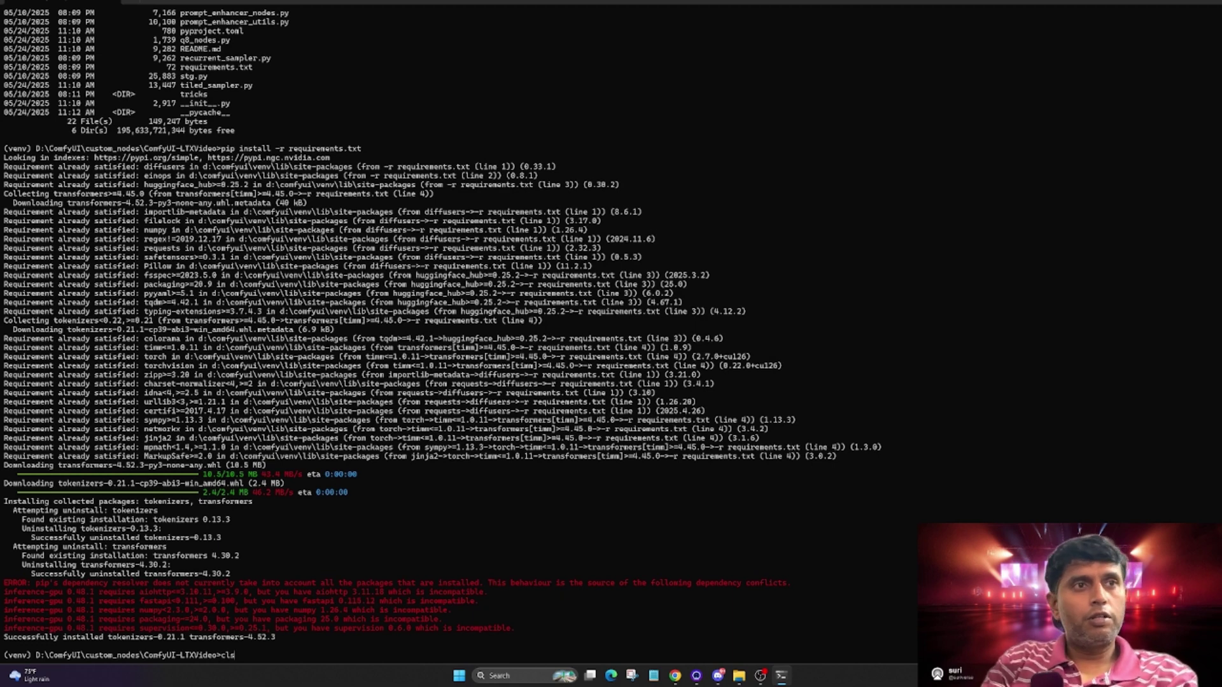
pyautogui.press('Return')
pyautogui.hotkey('alt', 'F4')
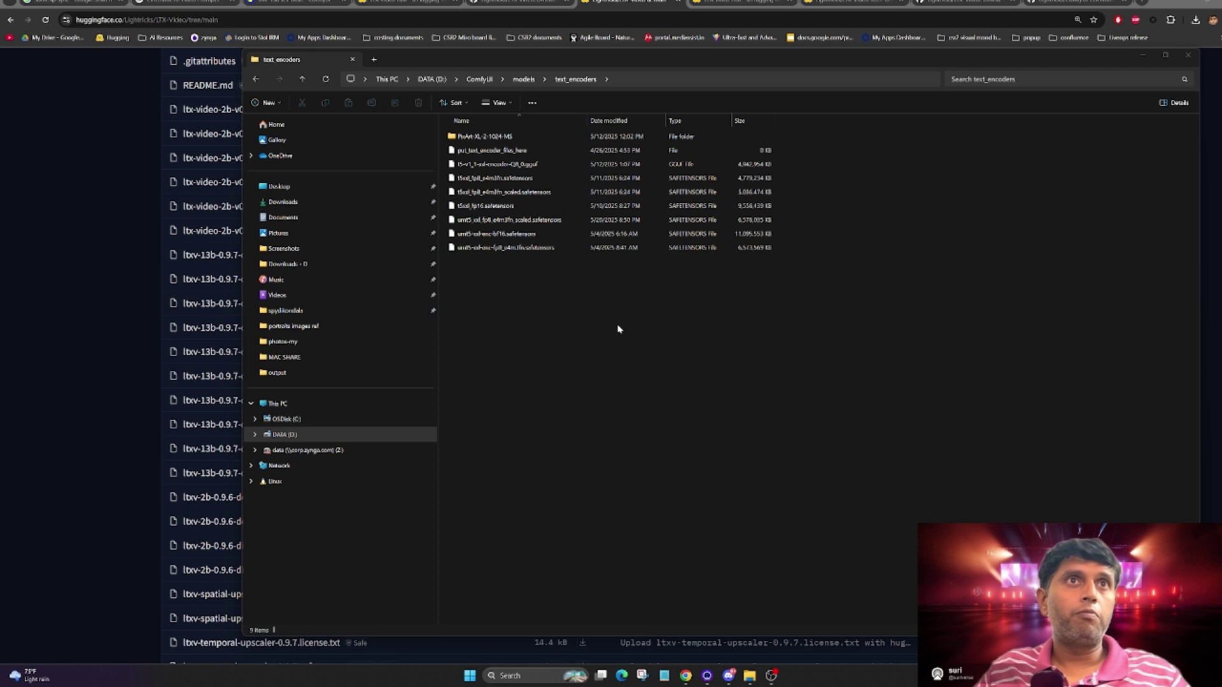
# Step: Select all the text encoder model files in the text_encoders folder, from the t5-v1_1-xxl encoder GGUF file through the umt5 files
pyautogui.click(621, 368)
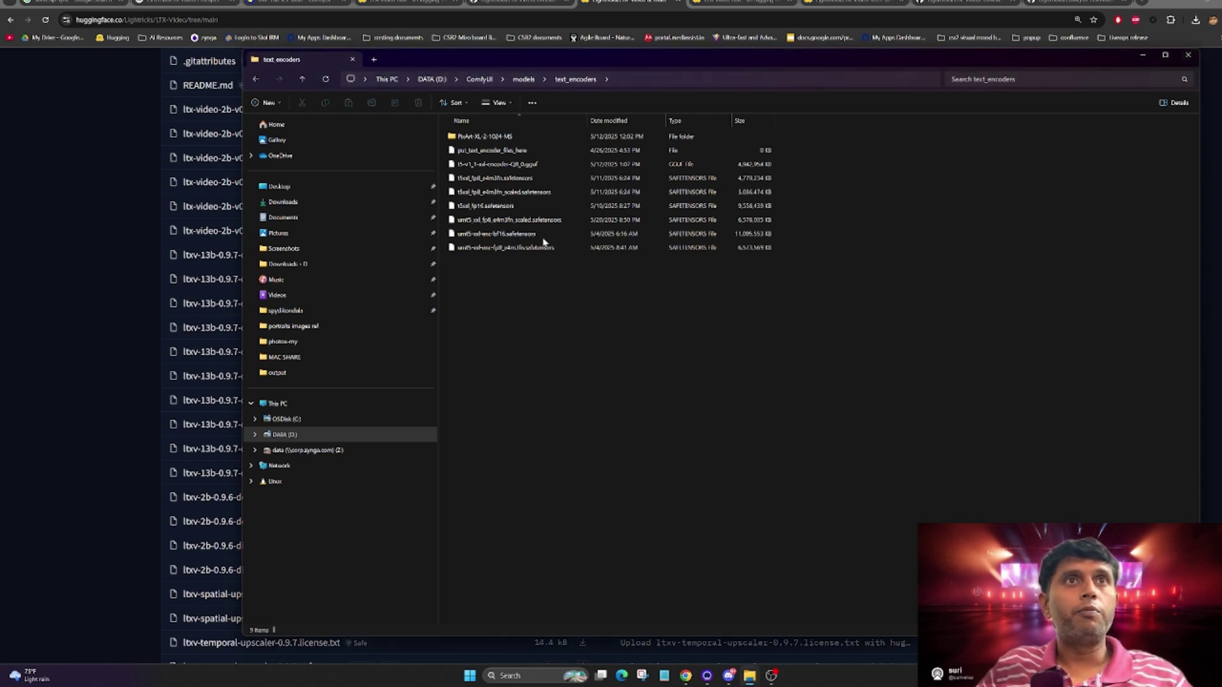
pyautogui.moveTo(613, 365); pyautogui.dragTo(491, 170)
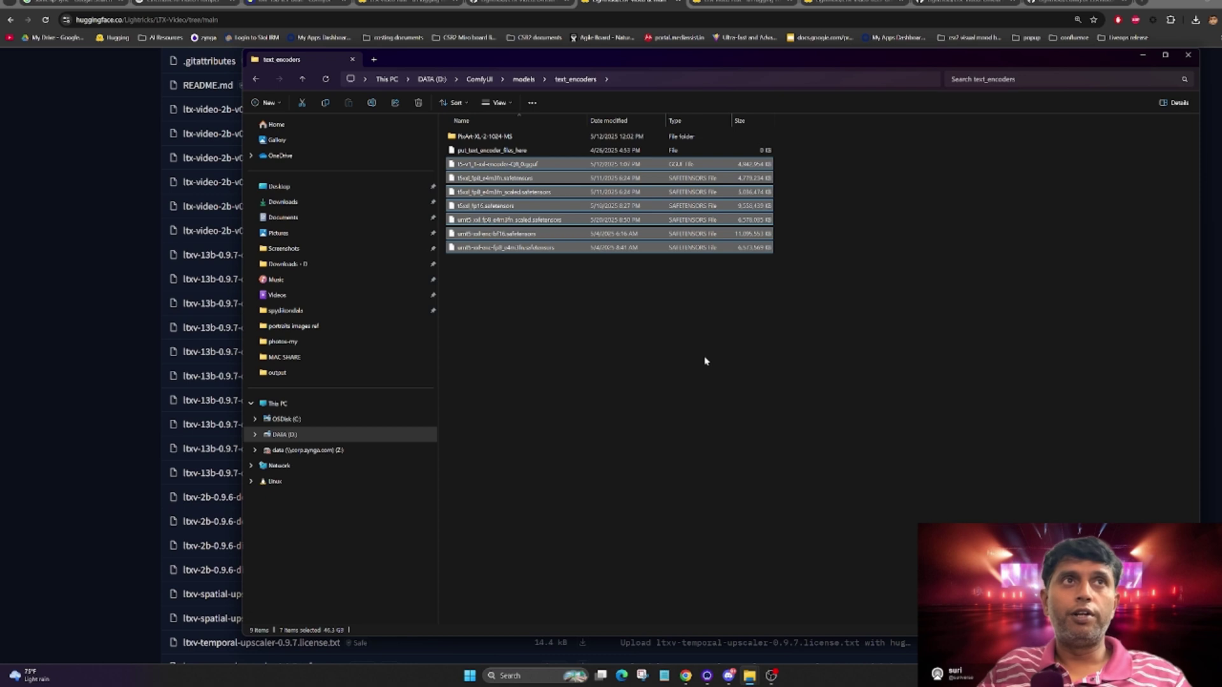